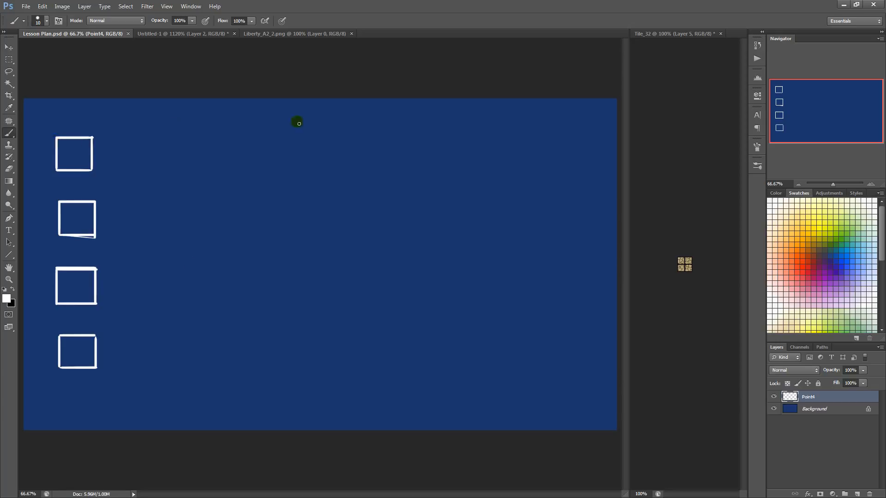
View the Liberty_A2_2.png tilesheet's tile blocks and return to the Lesson Plan.psd document
{"action": "left_click", "coordinate": [270, 35]}
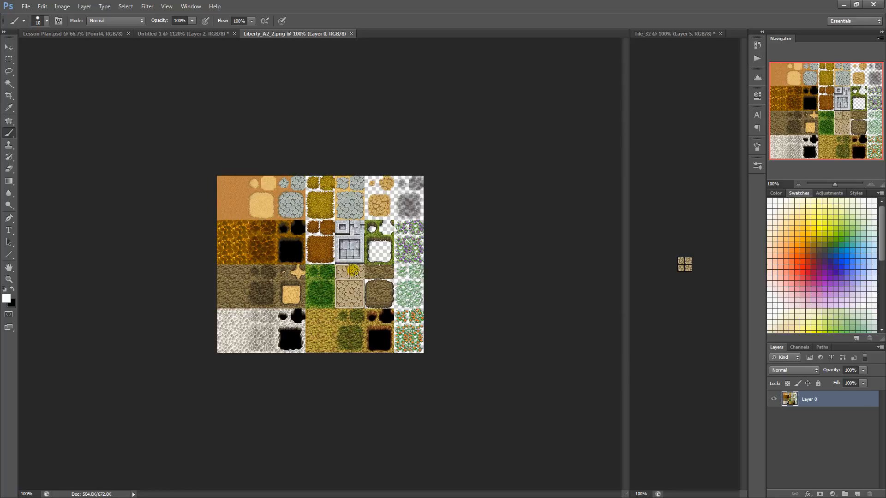
{"action": "left_click", "coordinate": [360, 281]}
{"action": "left_click", "coordinate": [98, 34]}
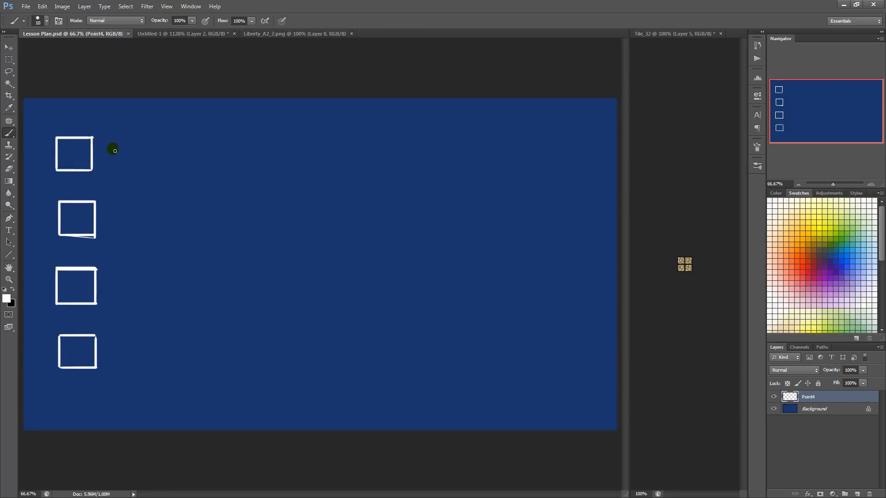
Handwrite "Effective tilesheet construction" in white with the brush beside the first checkbox
{"action": "left_click_drag", "start_coordinate": [106, 141], "coordinate": [119, 158]}
{"action": "mouse_move", "coordinate": [105, 151]}
{"action": "left_mouse_down"}
{"action": "mouse_move", "coordinate": [121, 143]}
{"action": "mouse_move", "coordinate": [123, 169]}
{"action": "left_mouse_up"}
{"action": "left_click", "coordinate": [138, 140]}
{"action": "mouse_move", "coordinate": [123, 154]}
{"action": "left_mouse_down"}
{"action": "mouse_move", "coordinate": [187, 152]}
{"action": "mouse_move", "coordinate": [190, 169]}
{"action": "mouse_move", "coordinate": [210, 152]}
{"action": "mouse_move", "coordinate": [226, 161]}
{"action": "left_mouse_up"}
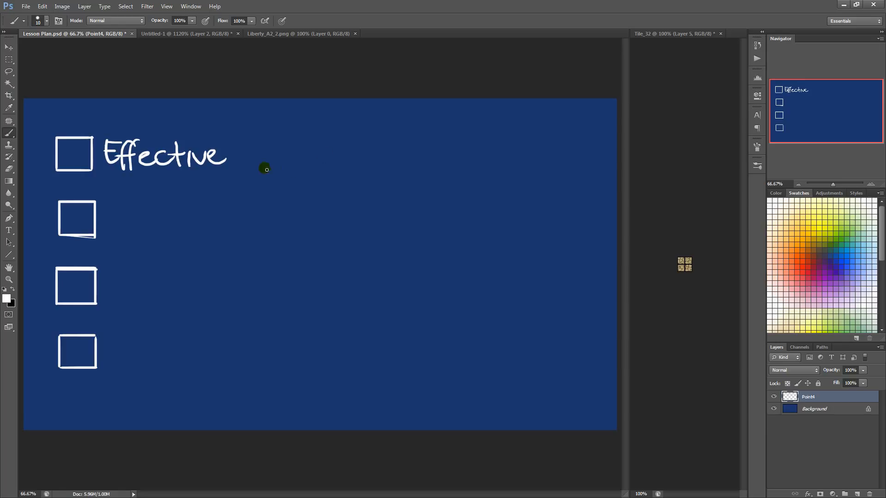
{"action": "mouse_move", "coordinate": [250, 138]}
{"action": "left_mouse_down"}
{"action": "mouse_move", "coordinate": [249, 164]}
{"action": "mouse_move", "coordinate": [286, 160]}
{"action": "left_mouse_up"}
{"action": "mouse_move", "coordinate": [231, 149]}
{"action": "left_mouse_down"}
{"action": "mouse_move", "coordinate": [260, 148]}
{"action": "mouse_move", "coordinate": [258, 141]}
{"action": "mouse_move", "coordinate": [335, 161]}
{"action": "mouse_move", "coordinate": [350, 162]}
{"action": "left_mouse_up"}
{"action": "left_click", "coordinate": [257, 137]}
{"action": "mouse_move", "coordinate": [356, 143]}
{"action": "left_mouse_down"}
{"action": "mouse_move", "coordinate": [357, 165]}
{"action": "mouse_move", "coordinate": [369, 150]}
{"action": "mouse_move", "coordinate": [395, 162]}
{"action": "mouse_move", "coordinate": [409, 152]}
{"action": "mouse_move", "coordinate": [427, 156]}
{"action": "mouse_move", "coordinate": [432, 165]}
{"action": "mouse_move", "coordinate": [450, 150]}
{"action": "mouse_move", "coordinate": [437, 160]}
{"action": "mouse_move", "coordinate": [502, 154]}
{"action": "mouse_move", "coordinate": [536, 166]}
{"action": "left_mouse_up"}
{"action": "left_click", "coordinate": [504, 146]}
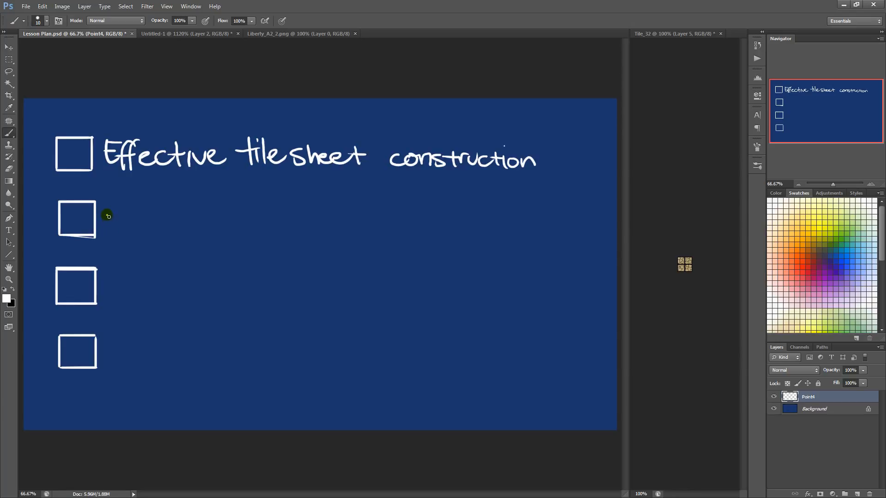
Handwrite "Light & contrast" beside the second checkbox, undoing the stray stroke
{"action": "mouse_move", "coordinate": [107, 216]}
{"action": "left_mouse_down"}
{"action": "mouse_move", "coordinate": [125, 231]}
{"action": "mouse_move", "coordinate": [137, 224]}
{"action": "mouse_move", "coordinate": [140, 243]}
{"action": "mouse_move", "coordinate": [147, 215]}
{"action": "mouse_move", "coordinate": [156, 227]}
{"action": "mouse_move", "coordinate": [164, 215]}
{"action": "mouse_move", "coordinate": [172, 225]}
{"action": "mouse_move", "coordinate": [240, 231]}
{"action": "left_mouse_up"}
{"action": "mouse_move", "coordinate": [259, 228]}
{"action": "left_mouse_down"}
{"action": "mouse_move", "coordinate": [278, 237]}
{"action": "mouse_move", "coordinate": [283, 221]}
{"action": "mouse_move", "coordinate": [300, 222]}
{"action": "mouse_move", "coordinate": [326, 236]}
{"action": "mouse_move", "coordinate": [333, 224]}
{"action": "left_mouse_up"}
{"action": "key", "text": "ctrl+z"}
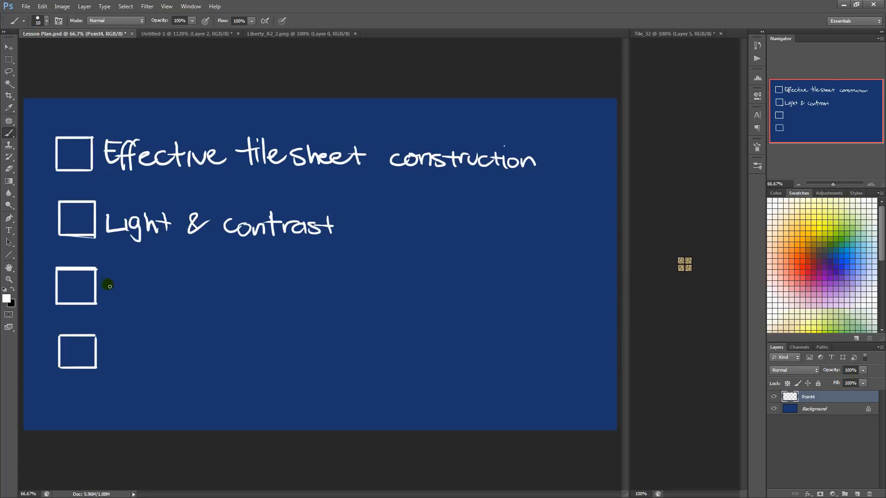
Handwrite "Appearance", a rightward arrow and "Visual" beside the third checkbox
{"action": "mouse_move", "coordinate": [119, 277]}
{"action": "left_mouse_down"}
{"action": "mouse_move", "coordinate": [110, 301]}
{"action": "mouse_move", "coordinate": [125, 289]}
{"action": "mouse_move", "coordinate": [133, 307]}
{"action": "mouse_move", "coordinate": [144, 293]}
{"action": "mouse_move", "coordinate": [206, 287]}
{"action": "mouse_move", "coordinate": [220, 294]}
{"action": "mouse_move", "coordinate": [377, 295]}
{"action": "left_mouse_up"}
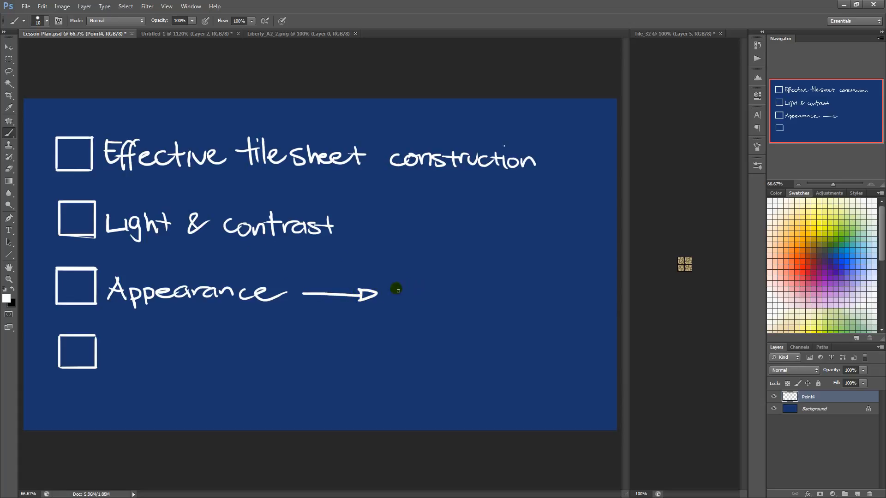
{"action": "mouse_move", "coordinate": [391, 281]}
{"action": "left_mouse_down"}
{"action": "mouse_move", "coordinate": [415, 279]}
{"action": "mouse_move", "coordinate": [446, 302]}
{"action": "mouse_move", "coordinate": [469, 301]}
{"action": "left_mouse_up"}
{"action": "left_click", "coordinate": [440, 284]}
Glance at the Liberty_A2_2.png tilesheet and handwrite "Make own Tilesheet" beside the lesson plan's fourth checkbox, redoing the misdrawn letters
{"action": "left_click", "coordinate": [301, 34]}
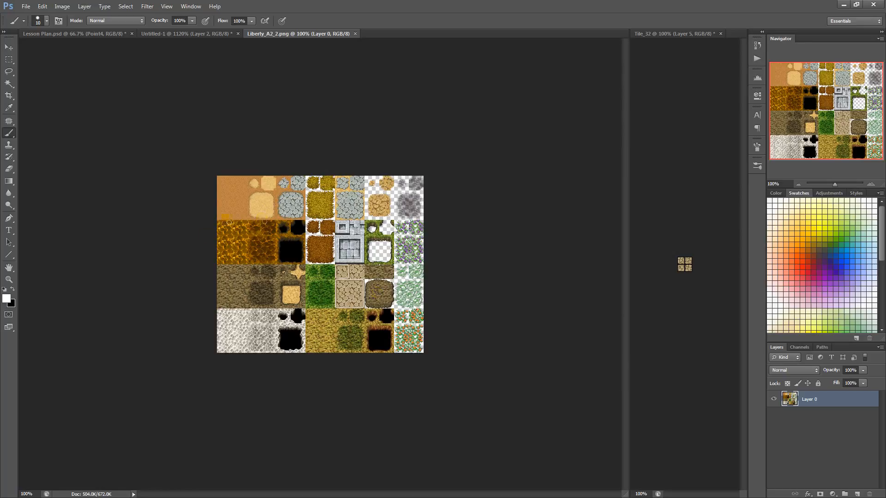
{"action": "left_click", "coordinate": [98, 35]}
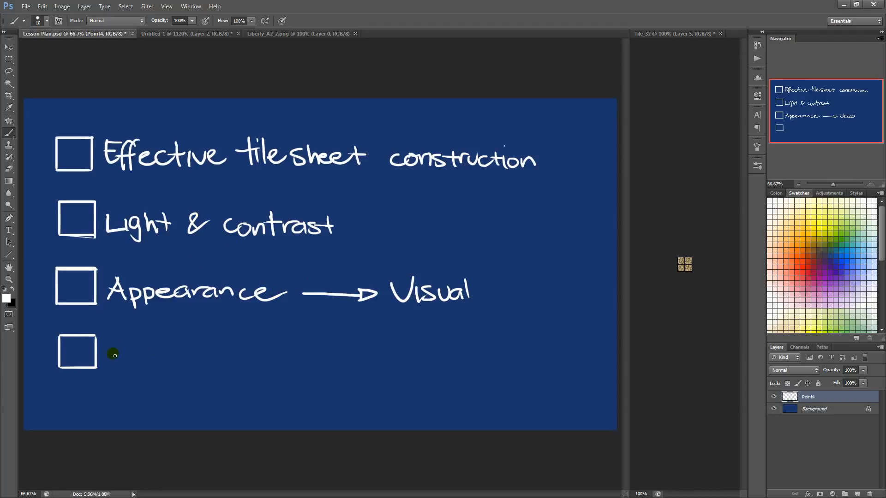
{"action": "mouse_move", "coordinate": [109, 340]}
{"action": "left_mouse_down"}
{"action": "mouse_move", "coordinate": [112, 362]}
{"action": "mouse_move", "coordinate": [111, 347]}
{"action": "mouse_move", "coordinate": [140, 369]}
{"action": "mouse_move", "coordinate": [164, 369]}
{"action": "mouse_move", "coordinate": [167, 350]}
{"action": "mouse_move", "coordinate": [187, 366]}
{"action": "mouse_move", "coordinate": [232, 370]}
{"action": "mouse_move", "coordinate": [247, 357]}
{"action": "mouse_move", "coordinate": [299, 372]}
{"action": "left_mouse_up"}
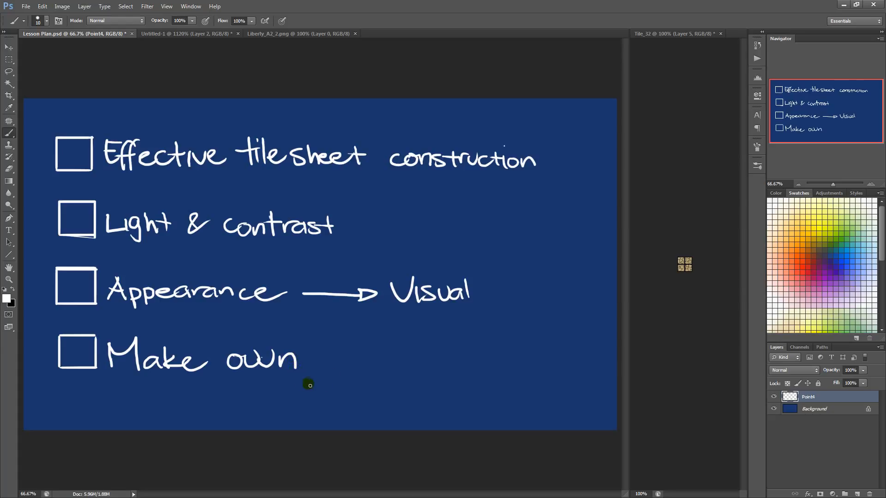
{"action": "key", "text": "ctrl+z"}
{"action": "key", "text": "ctrl+alt+z"}
{"action": "key", "text": "ctrl+alt+z"}
{"action": "key", "text": "ctrl+alt+z"}
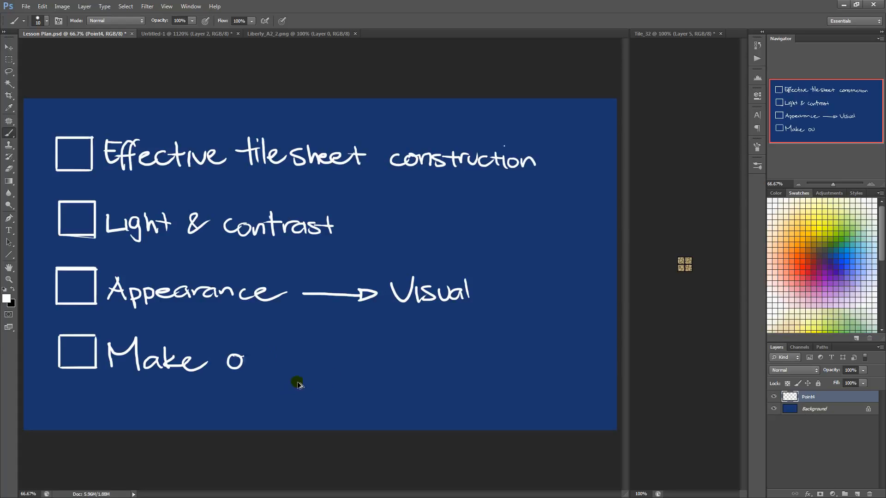
{"action": "mouse_move", "coordinate": [239, 370]}
{"action": "left_mouse_down"}
{"action": "mouse_move", "coordinate": [272, 362]}
{"action": "mouse_move", "coordinate": [321, 375]}
{"action": "mouse_move", "coordinate": [334, 351]}
{"action": "left_mouse_up"}
{"action": "mouse_move", "coordinate": [332, 368]}
{"action": "left_mouse_down"}
{"action": "mouse_move", "coordinate": [426, 372]}
{"action": "mouse_move", "coordinate": [461, 359]}
{"action": "left_mouse_up"}
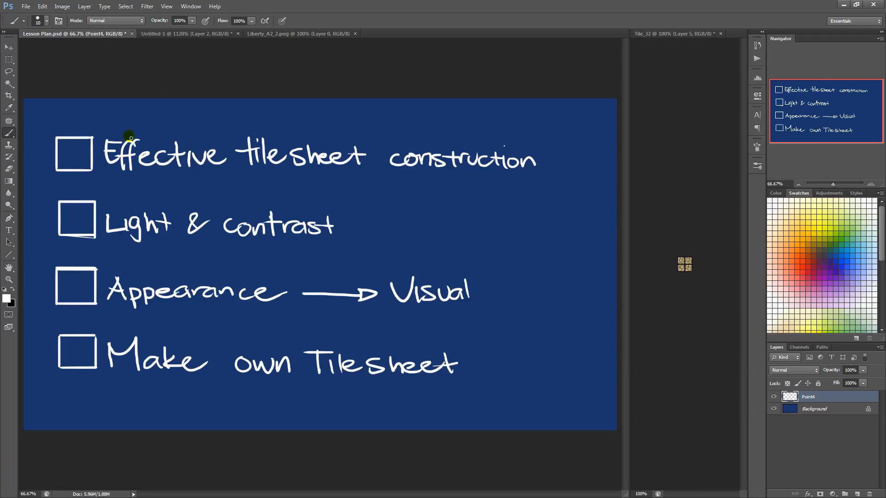
Select the large framed beige cobblestone square in the Liberty_A2_2.png tilesheet with a rectangular marquee and copy it
{"action": "left_click", "coordinate": [303, 31]}
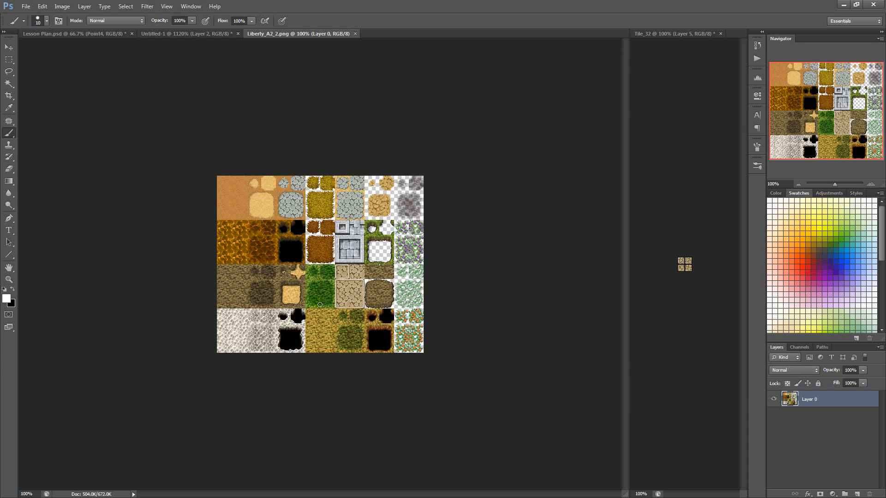
{"action": "key", "text": "m"}
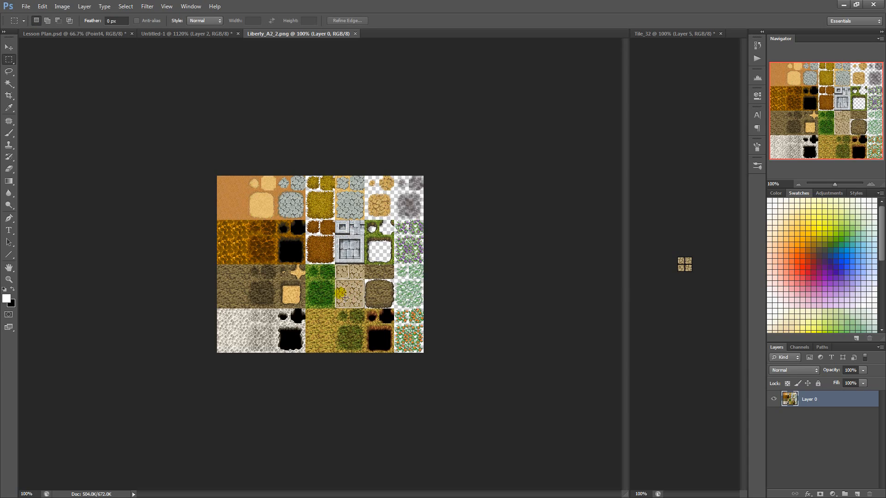
{"action": "left_click_drag", "start_coordinate": [297, 253], "coordinate": [340, 316]}
{"action": "left_click_drag", "start_coordinate": [322, 280], "coordinate": [303, 311]}
{"action": "left_click_drag", "start_coordinate": [260, 263], "coordinate": [417, 406]}
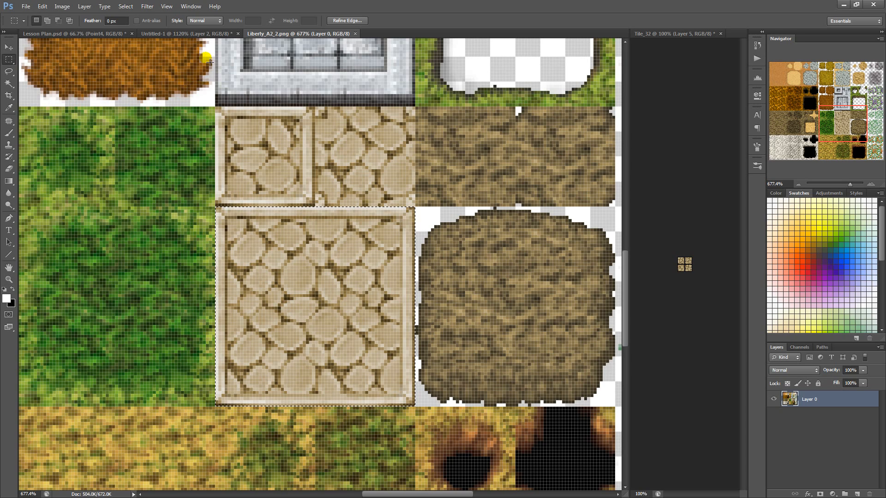
Add a new layer above Layer 2 in the Untitled-1 grid document and paste the cobblestone tile onto it
{"action": "left_click", "coordinate": [200, 33]}
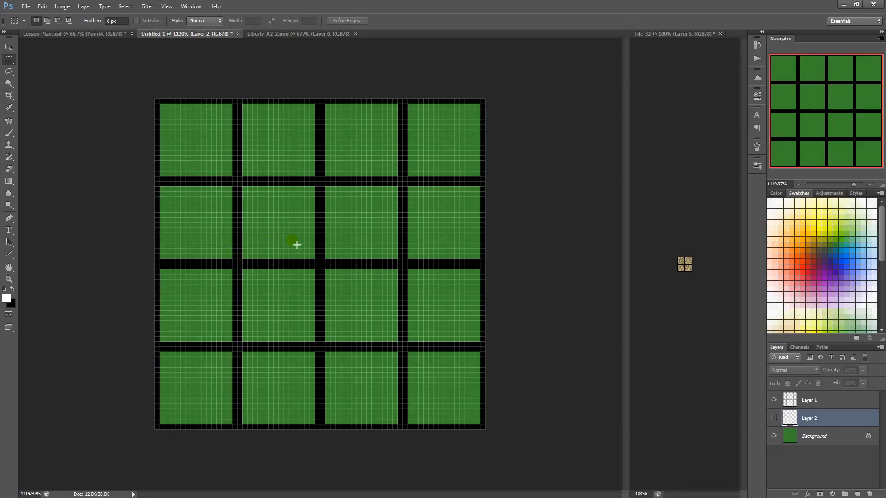
{"action": "key", "text": "ctrl+shift+n"}
{"action": "key", "text": "Return"}
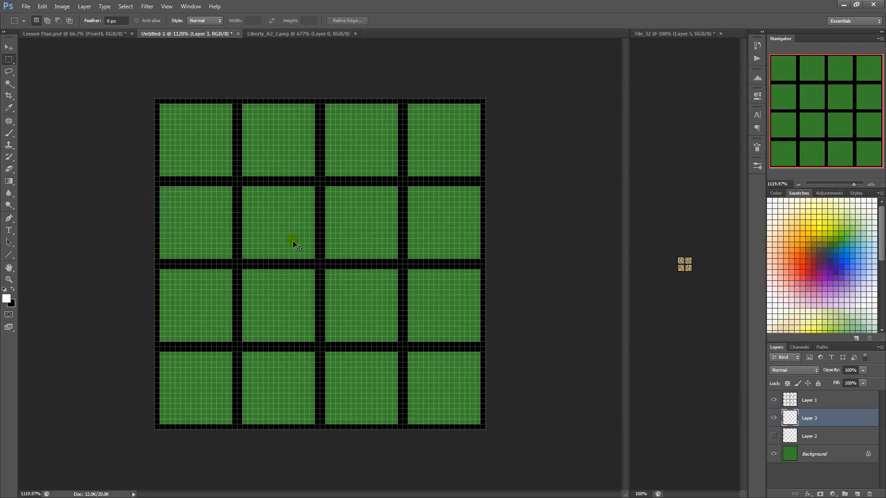
{"action": "key", "text": "ctrl+v"}
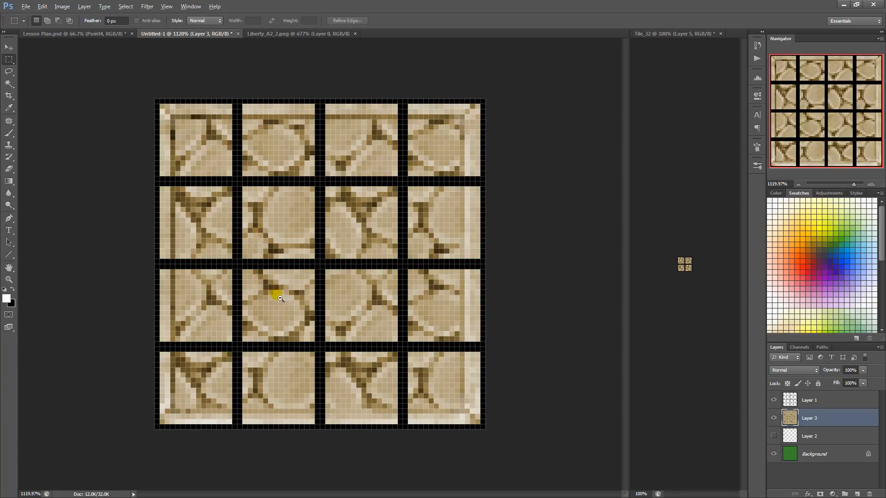
Mark out the grid's top-left corner cell with a marquee selection and deselect it
{"action": "left_click_drag", "start_coordinate": [280, 299], "coordinate": [223, 212]}
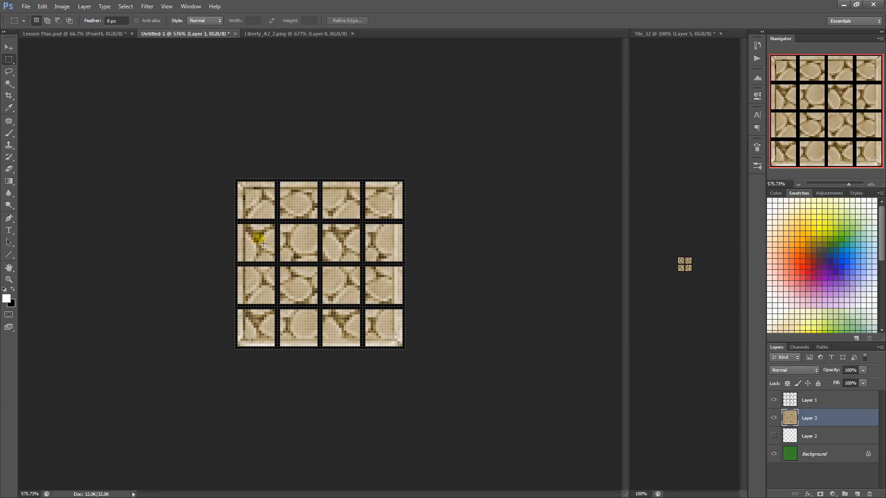
{"action": "key", "text": "ctrl+plus"}
{"action": "key", "text": "ctrl+plus"}
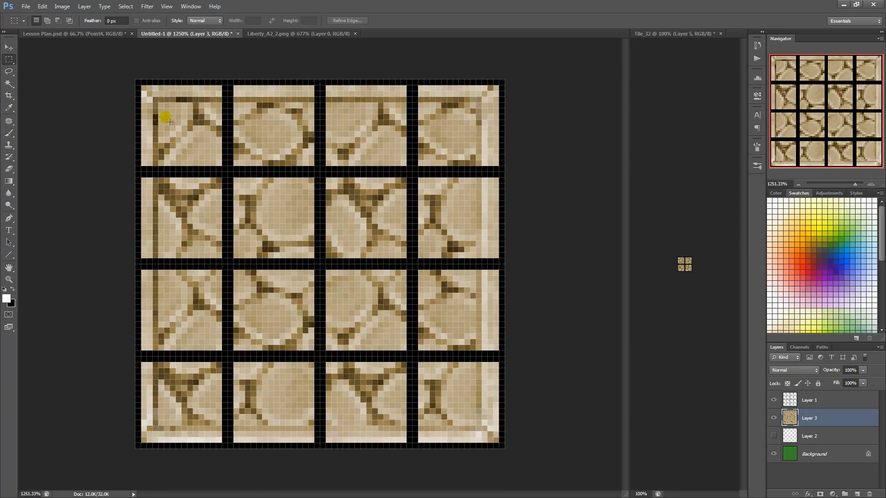
{"action": "left_click_drag", "start_coordinate": [135, 80], "coordinate": [227, 172]}
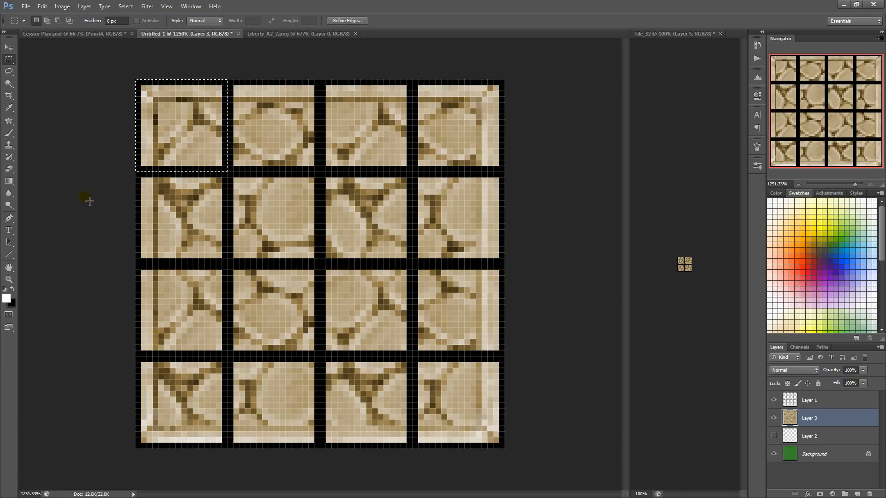
{"action": "key", "text": "ctrl+d"}
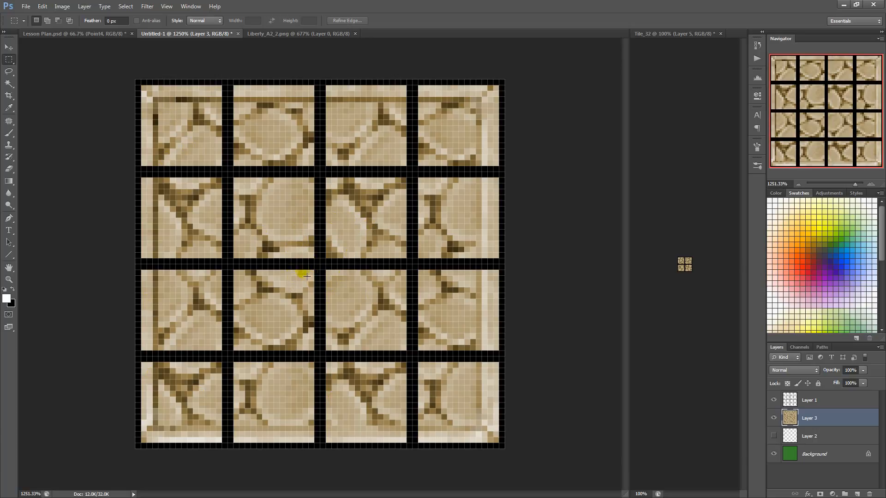
Mark out the four centre cells of the cobblestone grid with a marquee and clear the selection
{"action": "left_click_drag", "start_coordinate": [229, 175], "coordinate": [408, 353]}
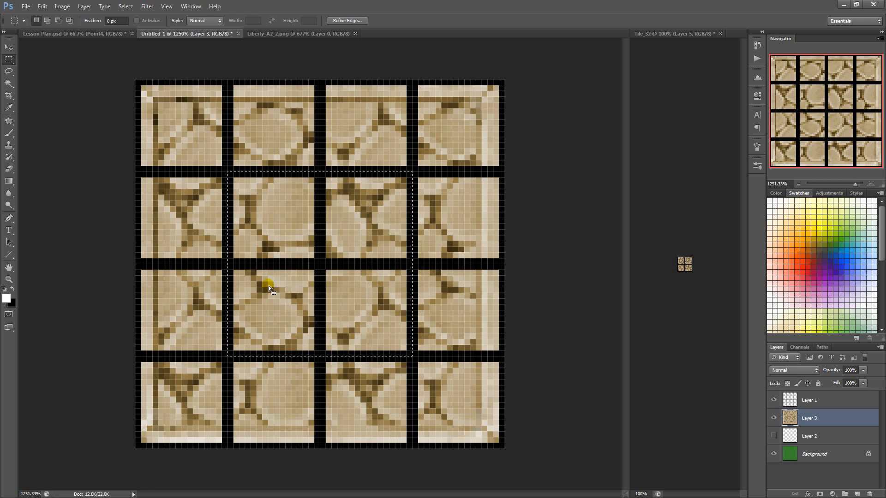
{"action": "left_click_drag", "start_coordinate": [318, 327], "coordinate": [290, 306]}
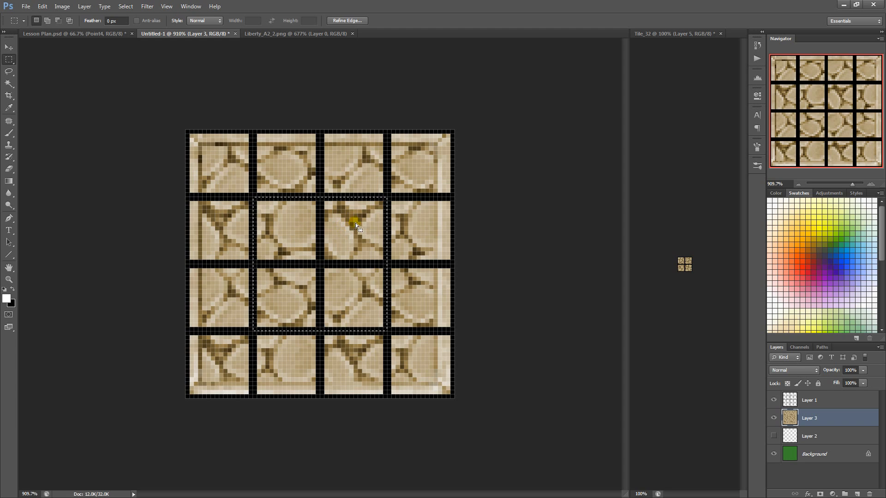
{"action": "left_click", "coordinate": [358, 194]}
{"action": "left_click_drag", "start_coordinate": [370, 205], "coordinate": [340, 251]}
{"action": "left_click", "coordinate": [342, 236]}
{"action": "left_click_drag", "start_coordinate": [374, 206], "coordinate": [337, 234]}
{"action": "left_click", "coordinate": [343, 235]}
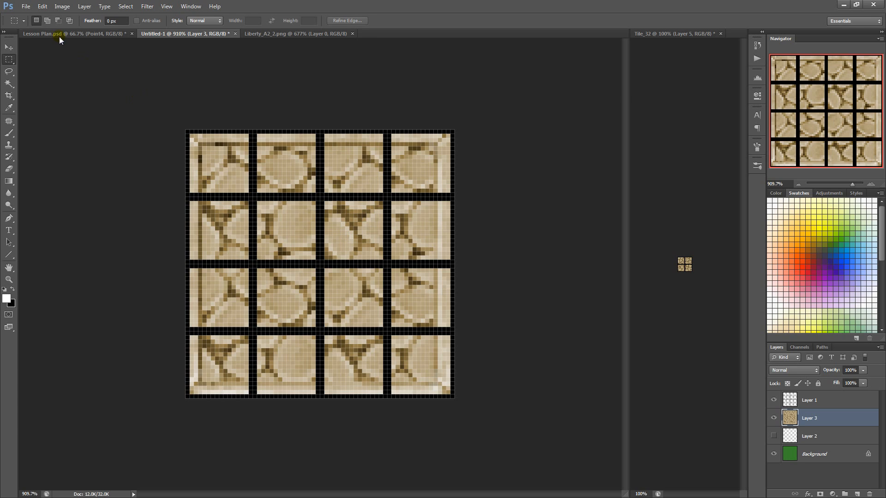
Check the lesson plan, then mark out the whole cobblestone grid in Untitled-1 with a marquee and deselect it
{"action": "left_click", "coordinate": [66, 33]}
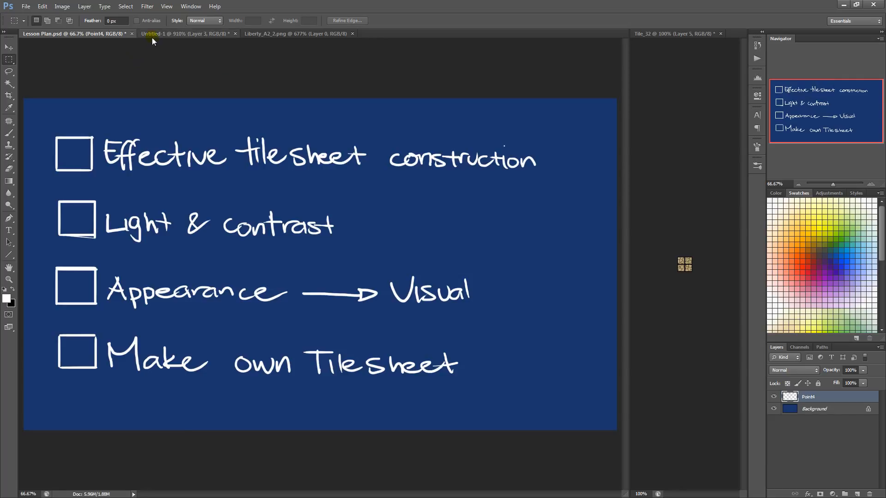
{"action": "left_click", "coordinate": [184, 34]}
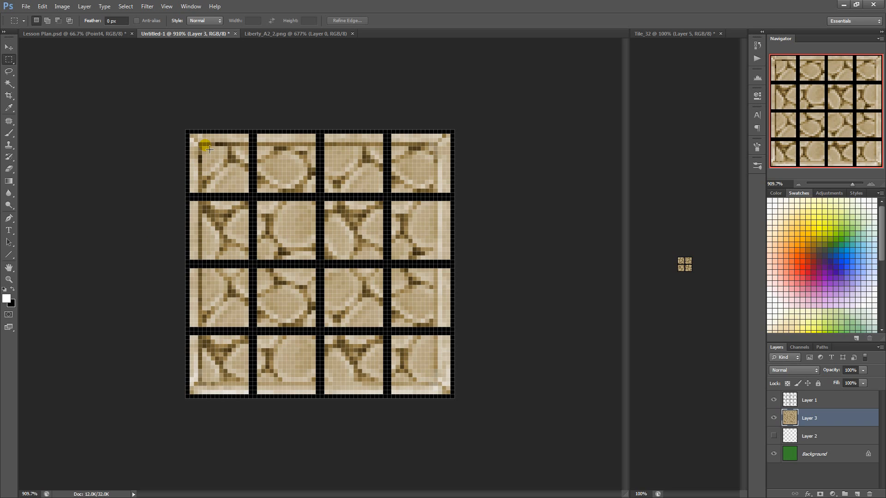
{"action": "left_click_drag", "start_coordinate": [185, 130], "coordinate": [470, 405]}
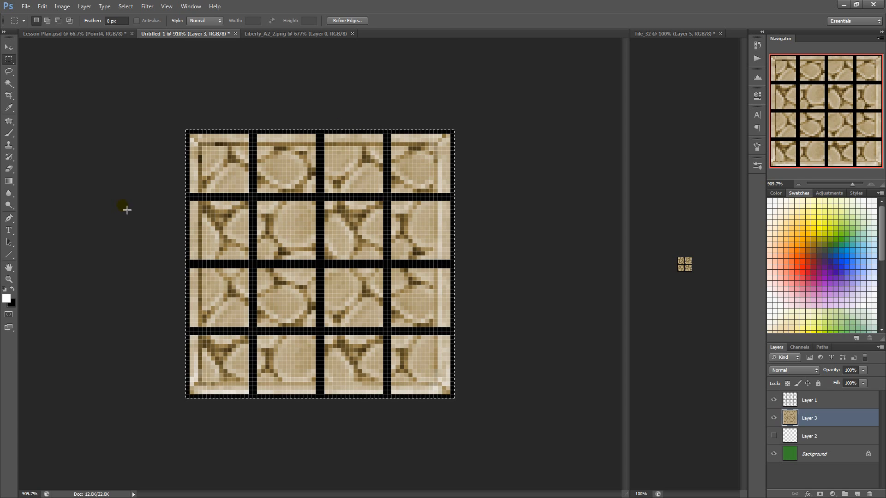
{"action": "left_click_drag", "start_coordinate": [187, 131], "coordinate": [468, 418]}
{"action": "left_click", "coordinate": [490, 344]}
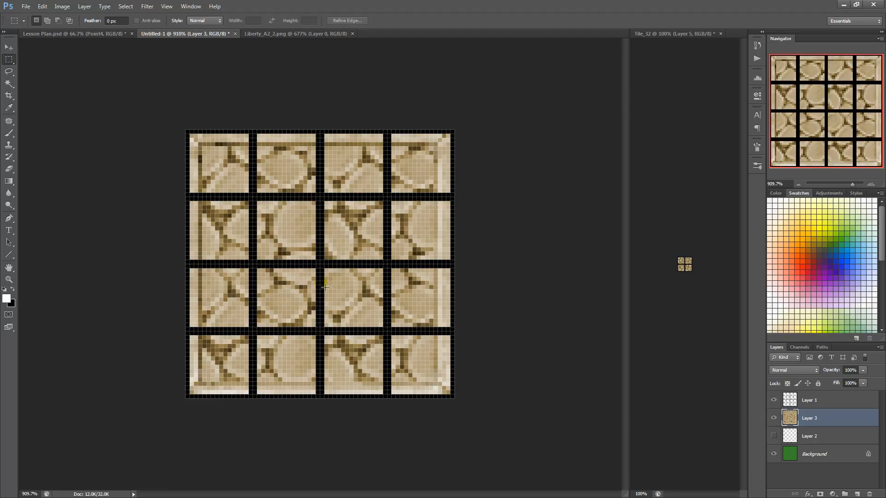
Mark out the small framed cobblestone tile and the entire beige cobblestone block in Liberty_A2_2.png, clearing each selection
{"action": "left_click", "coordinate": [264, 34]}
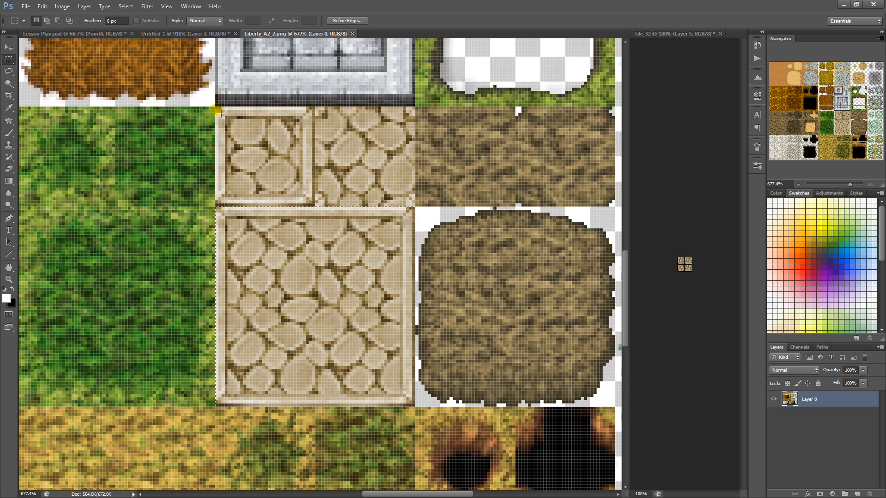
{"action": "left_click_drag", "start_coordinate": [215, 107], "coordinate": [315, 206]}
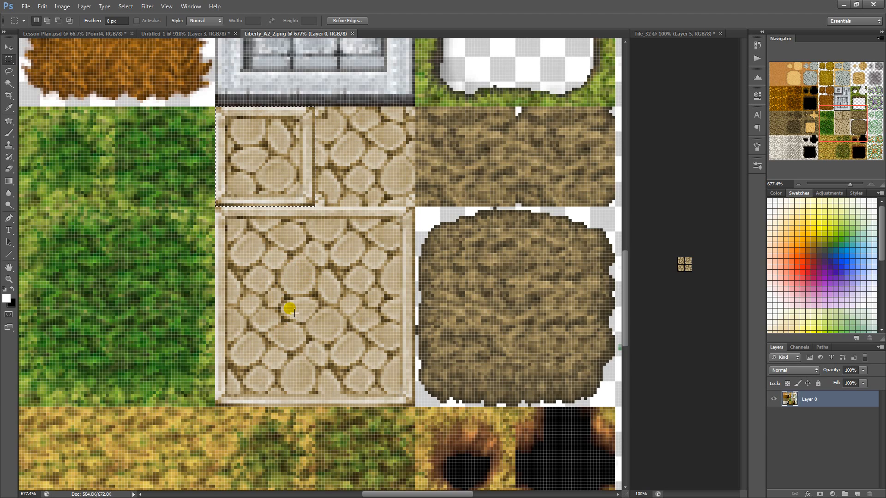
{"action": "left_click", "coordinate": [374, 179]}
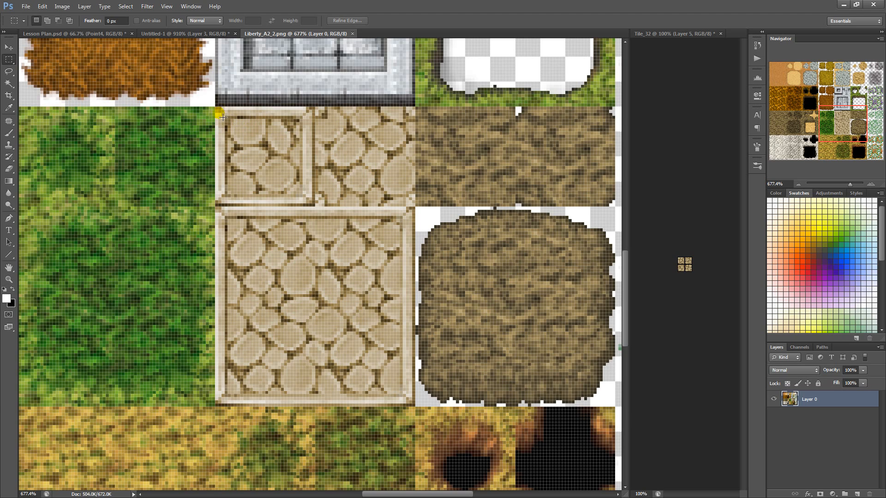
{"action": "left_click_drag", "start_coordinate": [219, 110], "coordinate": [415, 406]}
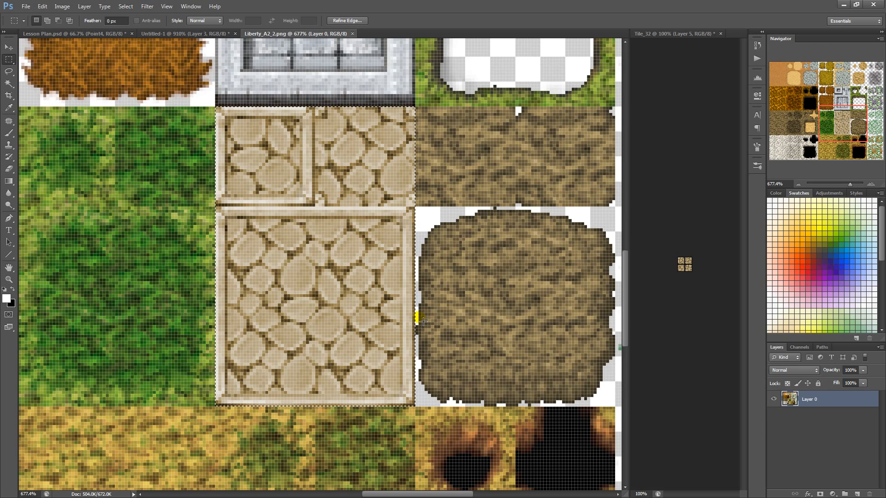
{"action": "left_click", "coordinate": [423, 322]}
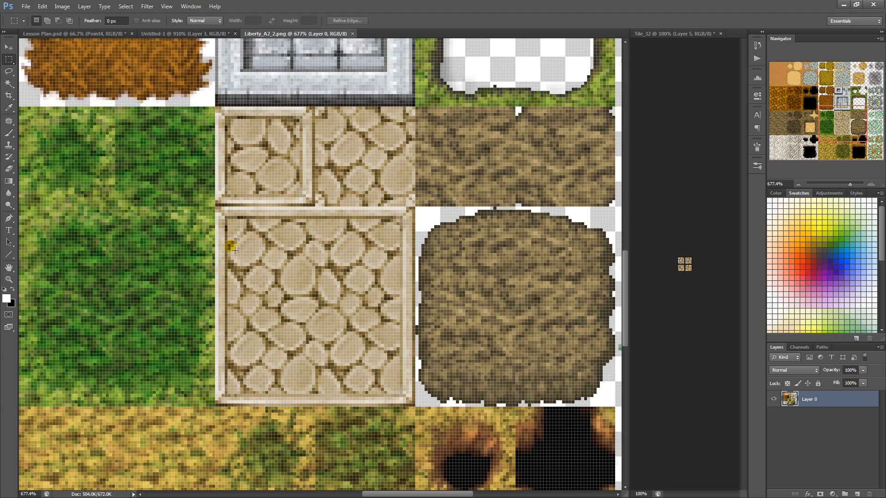
Select the large grey cobblestone square with the sandy border in the tilesheet's top row
{"action": "left_click_drag", "start_coordinate": [207, 257], "coordinate": [446, 284]}
{"action": "left_click_drag", "start_coordinate": [252, 265], "coordinate": [486, 308]}
{"action": "scroll", "coordinate": [266, 307], "scroll_direction": "down", "scroll_amount": 6}
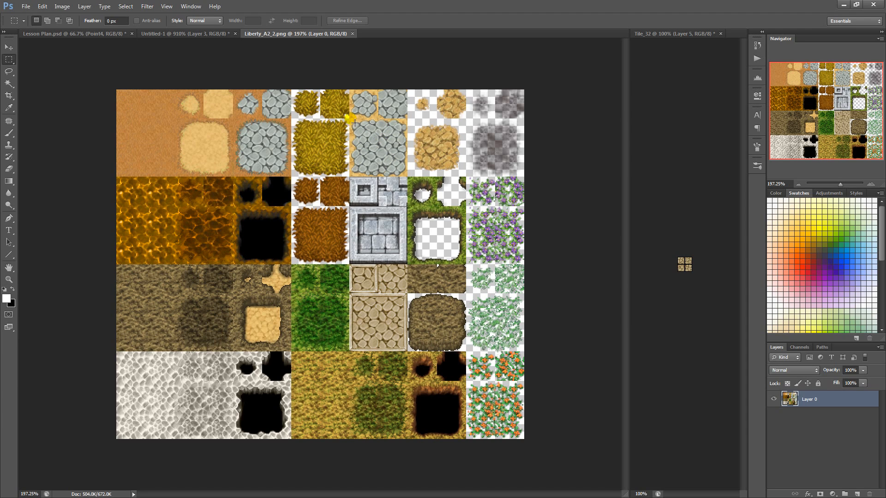
{"action": "left_click_drag", "start_coordinate": [352, 124], "coordinate": [408, 176]}
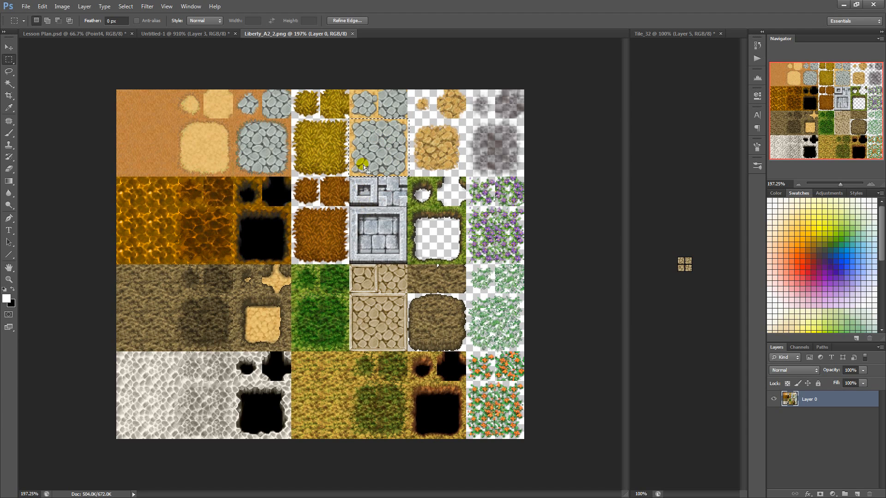
Clear the tilesheet selection and tick off "Effective tilesheet construction" in the lesson plan with the Brush tool
{"action": "left_click", "coordinate": [354, 125]}
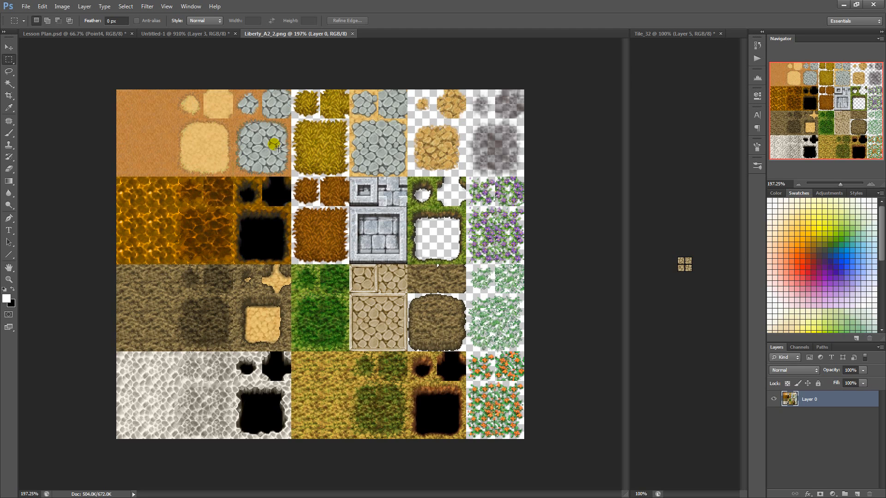
{"action": "left_click", "coordinate": [181, 34]}
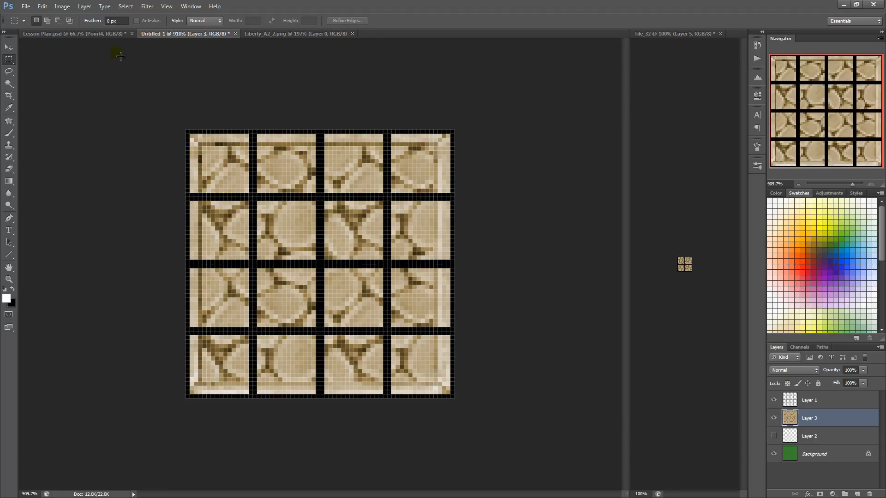
{"action": "left_click", "coordinate": [102, 34]}
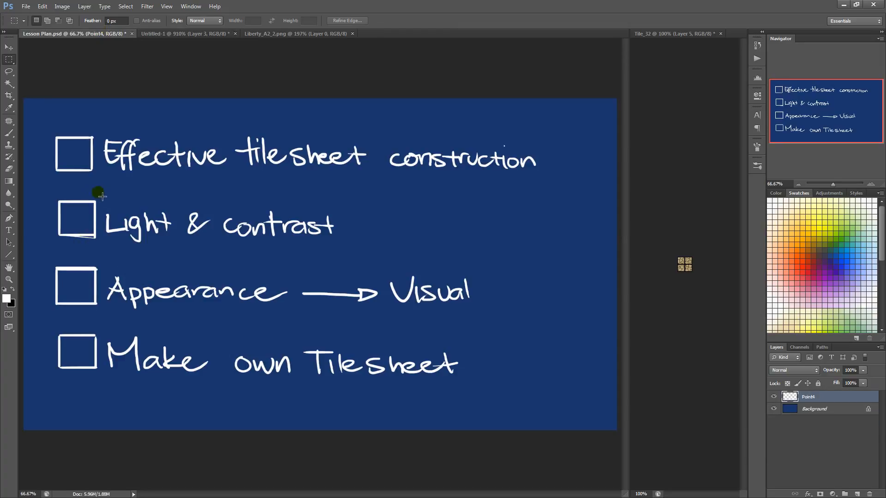
{"action": "key", "text": "b"}
{"action": "mouse_move", "coordinate": [67, 157]}
{"action": "left_mouse_down"}
{"action": "mouse_move", "coordinate": [74, 170]}
{"action": "mouse_move", "coordinate": [113, 102]}
{"action": "left_mouse_up"}
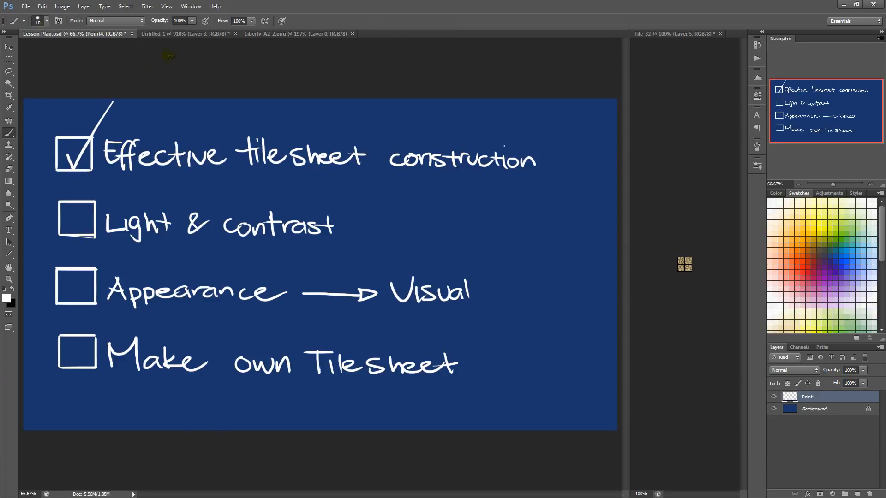
Tick off "Light & contrast" and "Appearance → Visual" in the lesson plan, checking the cobblestone grid in Untitled-1 in between
{"action": "left_click", "coordinate": [175, 34]}
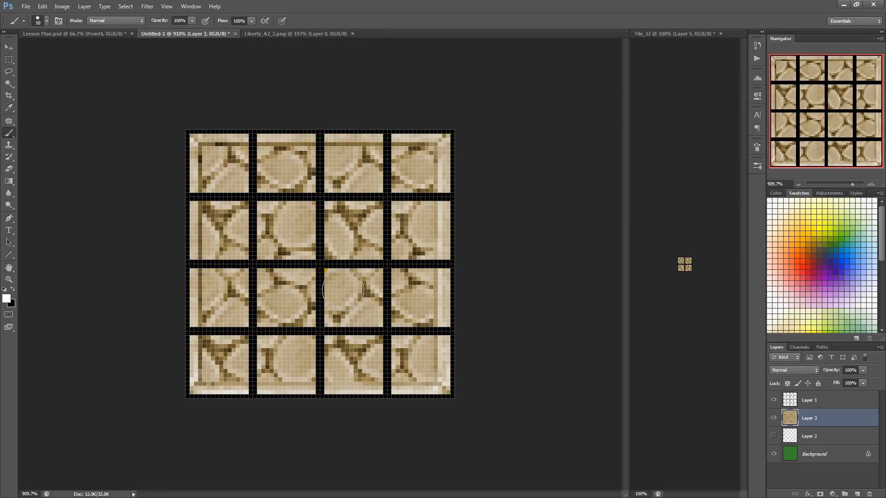
{"action": "left_click", "coordinate": [84, 34]}
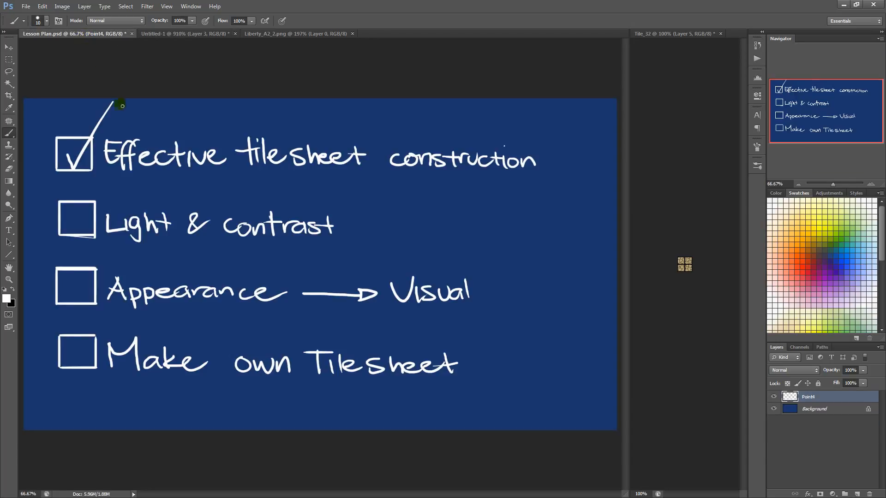
{"action": "left_click_drag", "start_coordinate": [70, 216], "coordinate": [121, 181]}
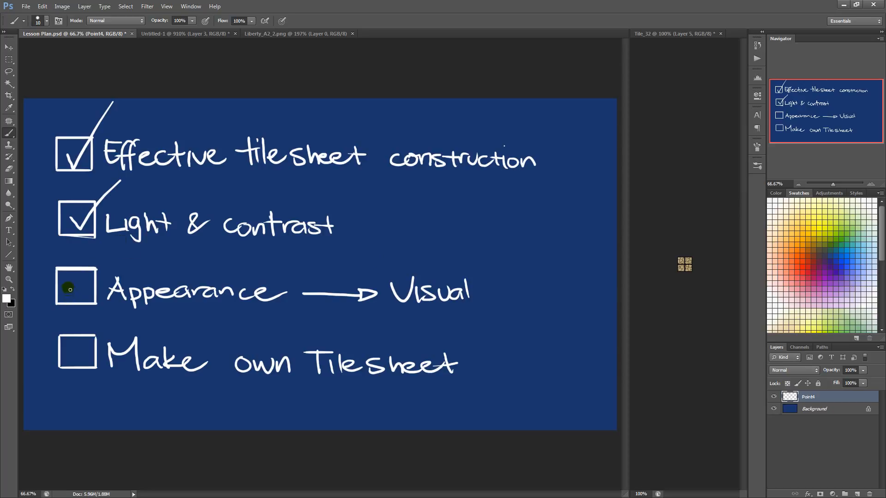
{"action": "left_click_drag", "start_coordinate": [68, 288], "coordinate": [106, 247]}
{"action": "left_click", "coordinate": [159, 34]}
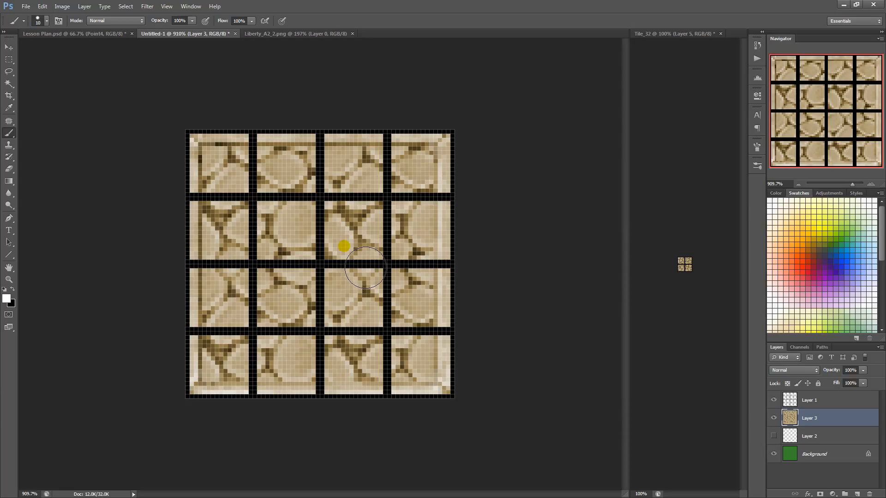
{"action": "left_click", "coordinate": [104, 35]}
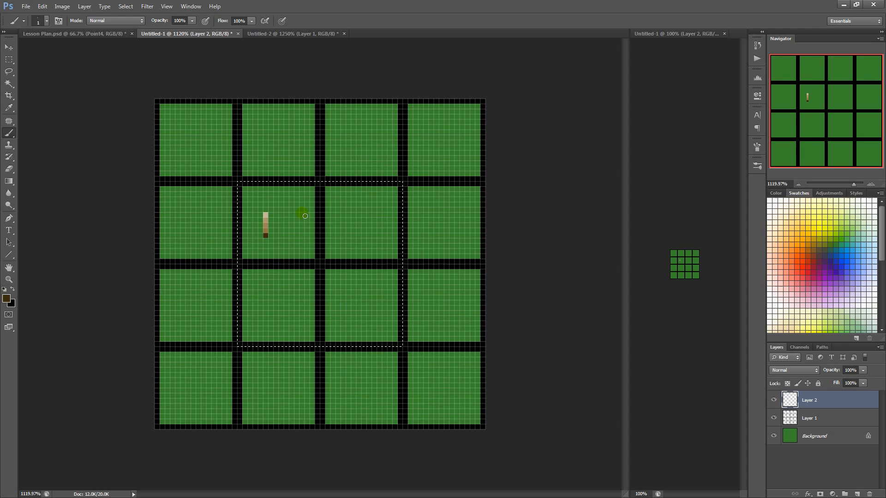
Rough in tan paint across the top of the marked centre block on a new layer, and move Layer 2's colour strip one cell left
{"action": "mouse_move", "coordinate": [272, 235]}
{"action": "left_mouse_down"}
{"action": "mouse_move", "coordinate": [253, 197]}
{"action": "mouse_move", "coordinate": [267, 206]}
{"action": "mouse_move", "coordinate": [314, 195]}
{"action": "mouse_move", "coordinate": [411, 193]}
{"action": "left_mouse_up"}
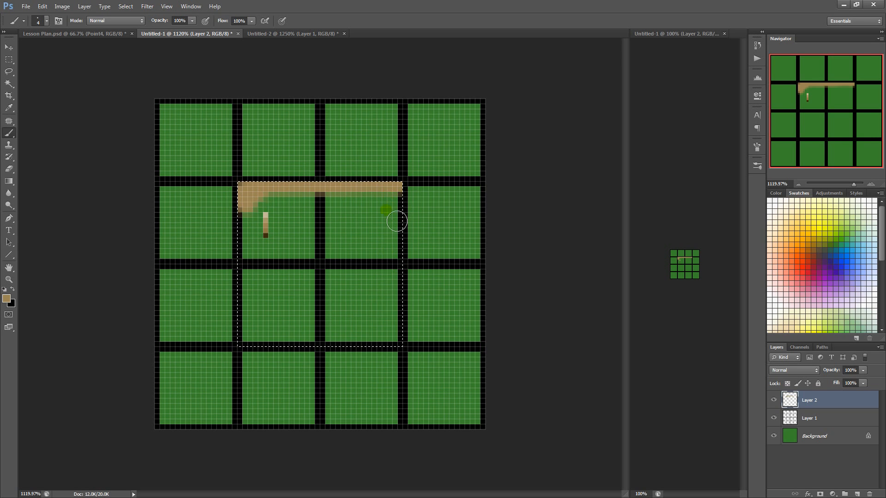
{"action": "key", "text": "ctrl+z"}
{"action": "key", "text": "ctrl+shift+n"}
{"action": "key", "text": "Return"}
{"action": "mouse_move", "coordinate": [247, 222]}
{"action": "left_mouse_down"}
{"action": "mouse_move", "coordinate": [288, 233]}
{"action": "mouse_move", "coordinate": [394, 196]}
{"action": "left_mouse_up"}
{"action": "left_click", "coordinate": [810, 414]}
{"action": "left_click_drag", "start_coordinate": [303, 268], "coordinate": [263, 270]}
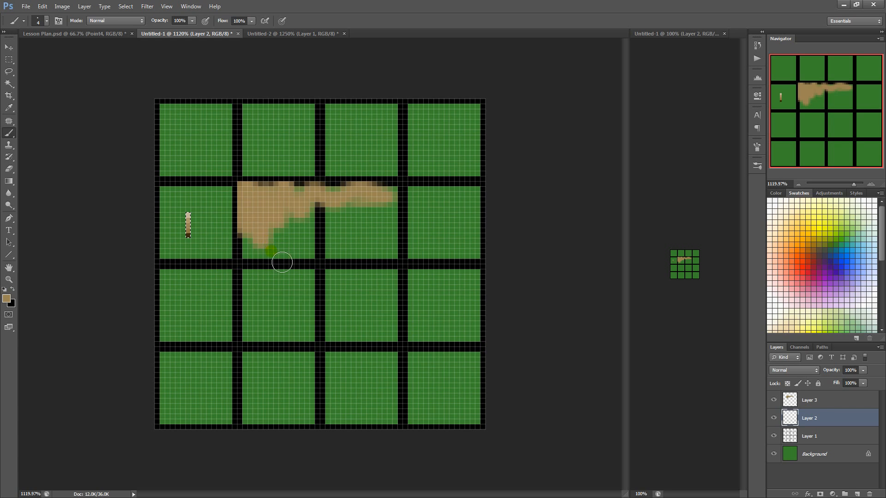
Select the four centre cells on Layer 3 and paint the whole square solid tan with the selection outline and grid hidden
{"action": "key", "text": "alt+bracketright"}
{"action": "key", "text": "m"}
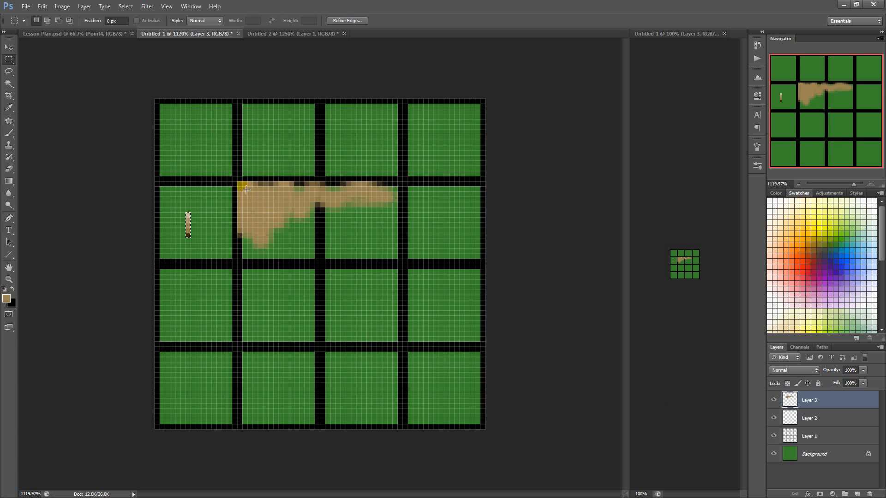
{"action": "left_click_drag", "start_coordinate": [238, 183], "coordinate": [403, 347]}
{"action": "key", "text": "ctrl+h"}
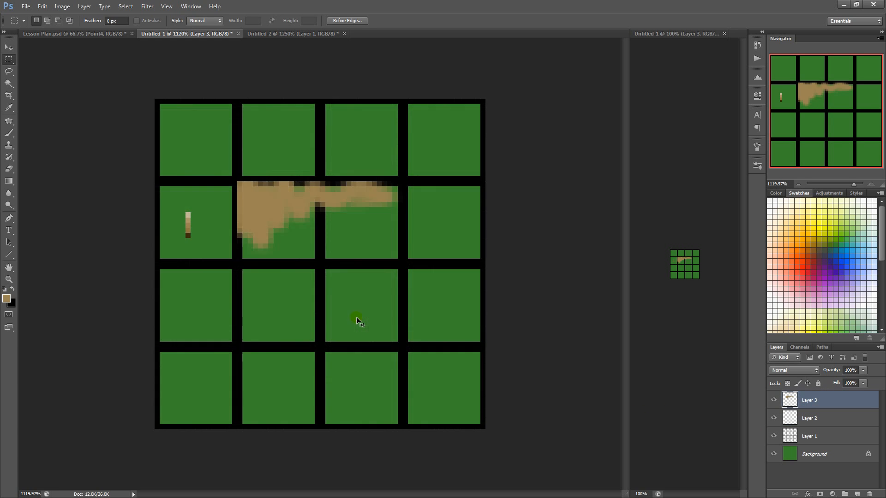
{"action": "key", "text": "b"}
{"action": "mouse_move", "coordinate": [402, 197]}
{"action": "left_mouse_down"}
{"action": "mouse_move", "coordinate": [249, 201]}
{"action": "mouse_move", "coordinate": [407, 290]}
{"action": "mouse_move", "coordinate": [408, 305]}
{"action": "mouse_move", "coordinate": [322, 361]}
{"action": "mouse_move", "coordinate": [340, 350]}
{"action": "mouse_move", "coordinate": [240, 339]}
{"action": "mouse_move", "coordinate": [278, 328]}
{"action": "mouse_move", "coordinate": [326, 349]}
{"action": "mouse_move", "coordinate": [377, 300]}
{"action": "mouse_move", "coordinate": [382, 329]}
{"action": "mouse_move", "coordinate": [323, 217]}
{"action": "mouse_move", "coordinate": [292, 258]}
{"action": "mouse_move", "coordinate": [276, 257]}
{"action": "mouse_move", "coordinate": [345, 313]}
{"action": "mouse_move", "coordinate": [373, 278]}
{"action": "mouse_move", "coordinate": [281, 242]}
{"action": "mouse_move", "coordinate": [299, 235]}
{"action": "mouse_move", "coordinate": [381, 257]}
{"action": "mouse_move", "coordinate": [355, 207]}
{"action": "mouse_move", "coordinate": [321, 270]}
{"action": "mouse_move", "coordinate": [268, 261]}
{"action": "left_mouse_up"}
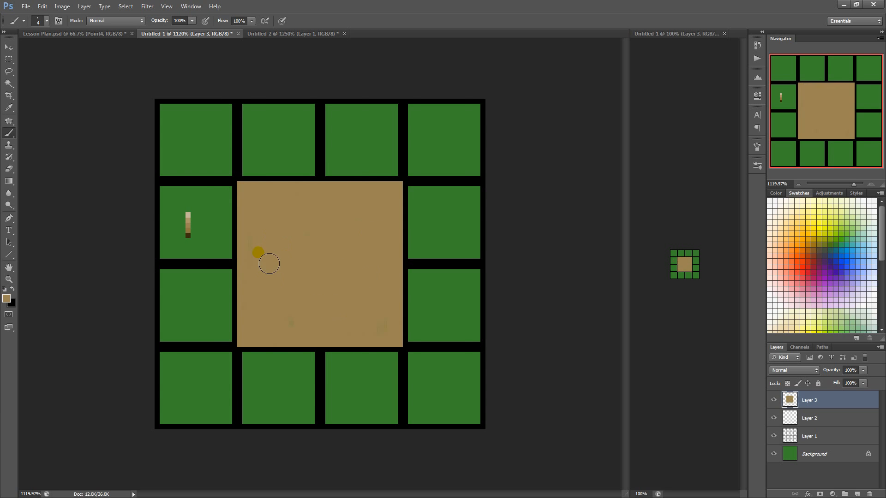
Deselect, place the black grid of Layer 1 above the other layers at 29% opacity, and make Layer 3 active
{"action": "key", "text": "ctrl+h"}
{"action": "key", "text": "m"}
{"action": "key", "text": "ctrl+d"}
{"action": "left_click_drag", "start_coordinate": [816, 436], "coordinate": [826, 396]}
{"action": "left_click_drag", "start_coordinate": [859, 369], "coordinate": [831, 386]}
{"action": "left_click", "coordinate": [820, 422]}
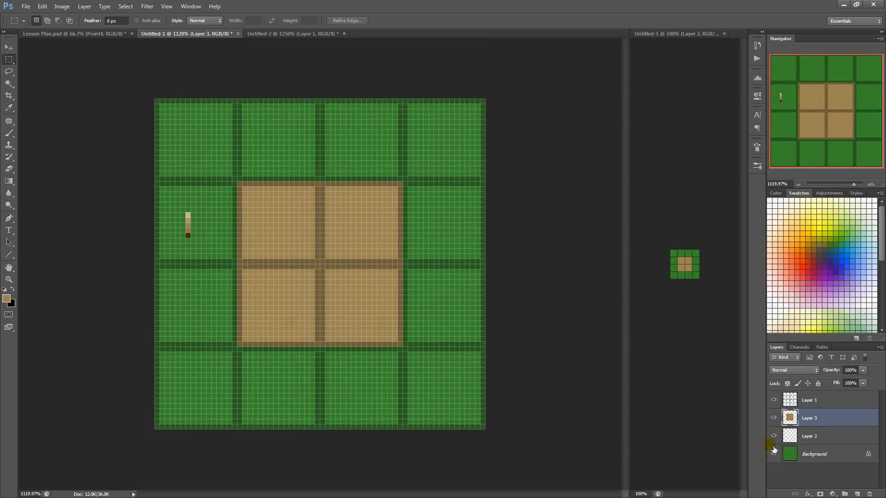
Lock the transparent pixels of Layer 3 so that painting stays within the tan square
{"action": "key", "text": "b"}
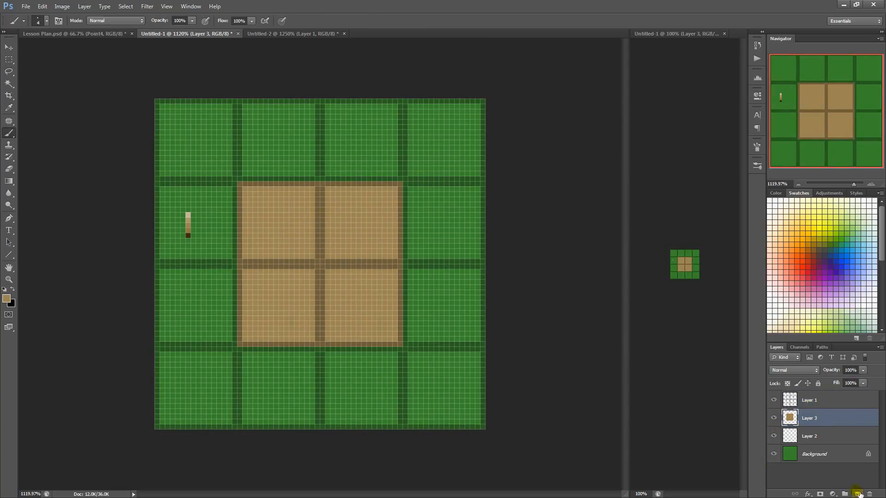
{"action": "right_click", "coordinate": [837, 417]}
{"action": "left_click", "coordinate": [734, 420]}
{"action": "left_click", "coordinate": [817, 385]}
{"action": "left_click", "coordinate": [345, 262]}
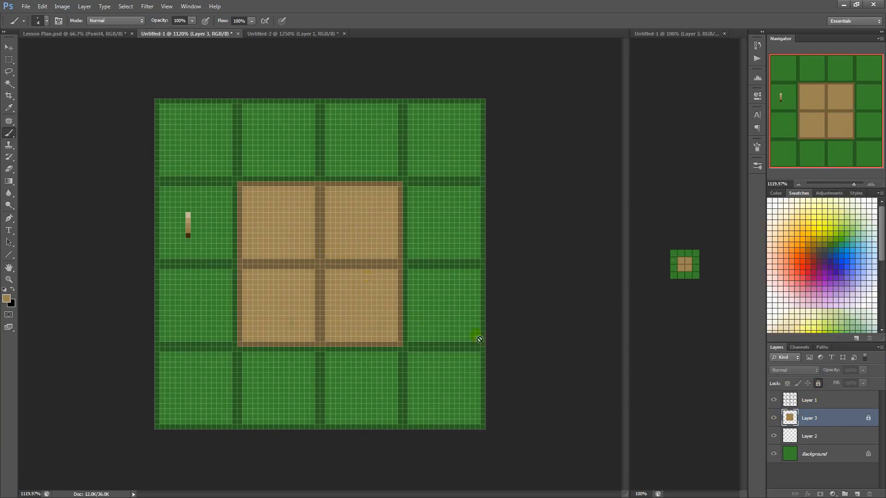
{"action": "left_click", "coordinate": [817, 385]}
{"action": "left_click", "coordinate": [786, 383]}
Outline a stone at the tan square's top edge and a smaller one near its centre with a 1 px dark brown brush
{"action": "key", "text": "bracketleft"}
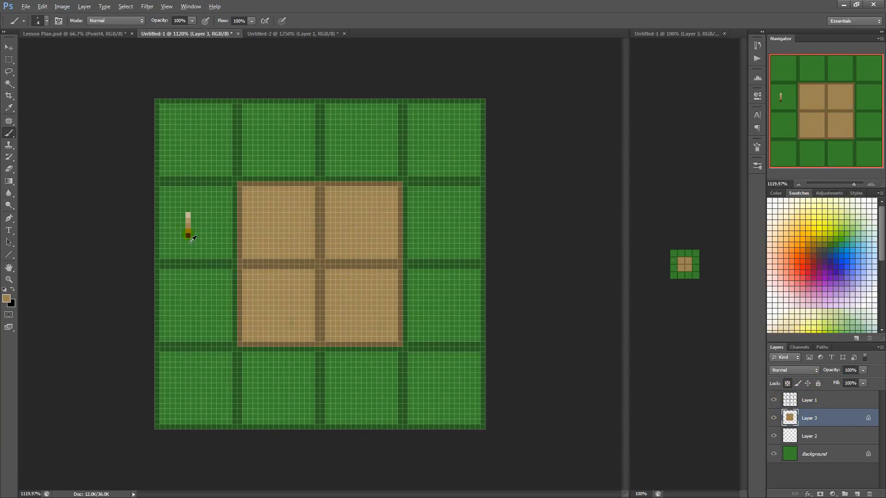
{"action": "left_click", "coordinate": [188, 235], "text": "alt"}
{"action": "key", "text": "bracketleft"}
{"action": "key", "text": "bracketleft"}
{"action": "mouse_move", "coordinate": [316, 187]}
{"action": "left_mouse_down"}
{"action": "mouse_move", "coordinate": [295, 219]}
{"action": "mouse_move", "coordinate": [320, 191]}
{"action": "mouse_move", "coordinate": [277, 190]}
{"action": "mouse_move", "coordinate": [283, 208]}
{"action": "mouse_move", "coordinate": [284, 186]}
{"action": "mouse_move", "coordinate": [320, 187]}
{"action": "mouse_move", "coordinate": [291, 191]}
{"action": "left_mouse_up"}
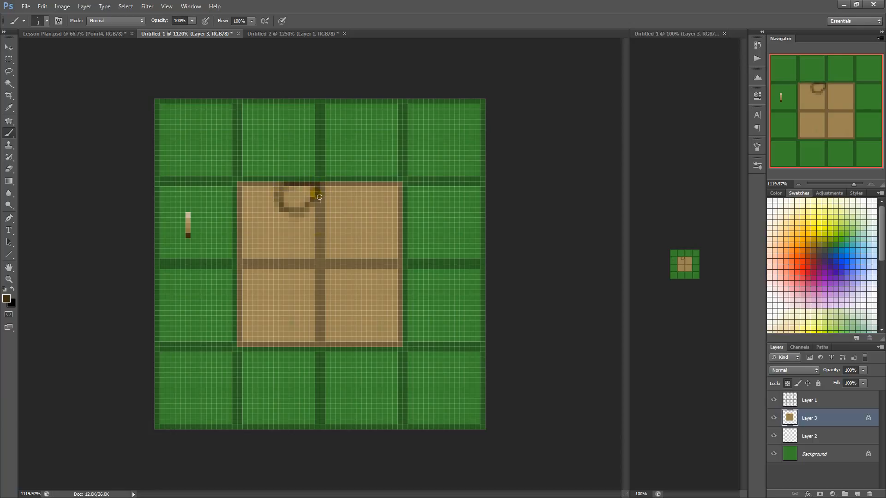
{"action": "mouse_move", "coordinate": [338, 269]}
{"action": "left_mouse_down"}
{"action": "mouse_move", "coordinate": [323, 288]}
{"action": "mouse_move", "coordinate": [334, 275]}
{"action": "mouse_move", "coordinate": [331, 294]}
{"action": "left_mouse_up"}
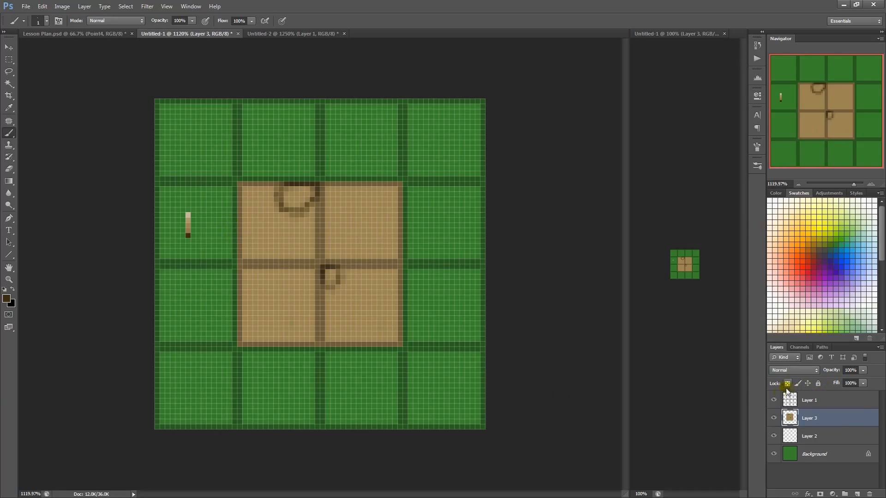
Duplicate Layer 3 into a new document named Tile_32
{"action": "right_click", "coordinate": [841, 419]}
{"action": "left_click", "coordinate": [822, 132]}
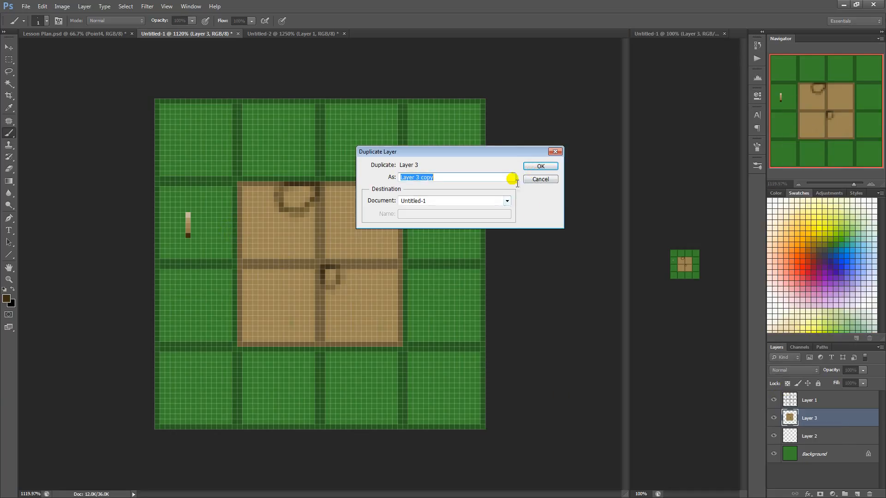
{"action": "left_click", "coordinate": [507, 201]}
{"action": "left_click", "coordinate": [482, 235]}
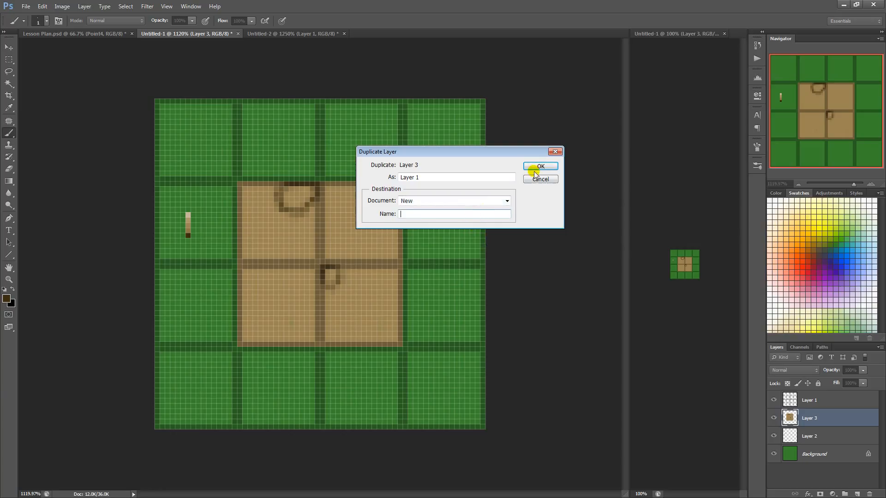
{"action": "type", "text": "Tile_32"}
{"action": "left_click", "coordinate": [539, 170]}
Reduce the Tile_32 canvas to 32 by 32 pixels, accepting the clipping
{"action": "left_click", "coordinate": [61, 6]}
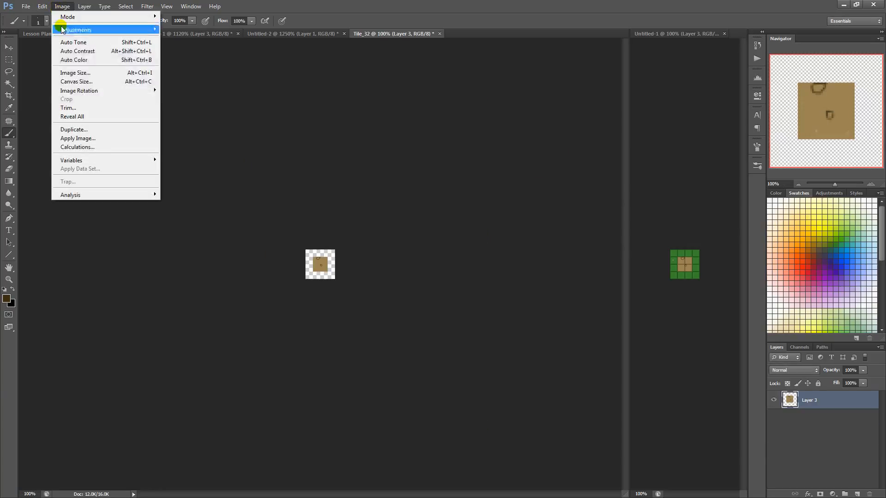
{"action": "left_click", "coordinate": [60, 83]}
{"action": "type", "text": "32"}
{"action": "left_click_drag", "start_coordinate": [475, 192], "coordinate": [436, 228]}
{"action": "type", "text": "3"}
{"action": "key", "text": "Return"}
{"action": "left_click", "coordinate": [469, 200]}
{"action": "left_click", "coordinate": [474, 208]}
{"action": "type", "text": "2"}
{"action": "key", "text": "Return"}
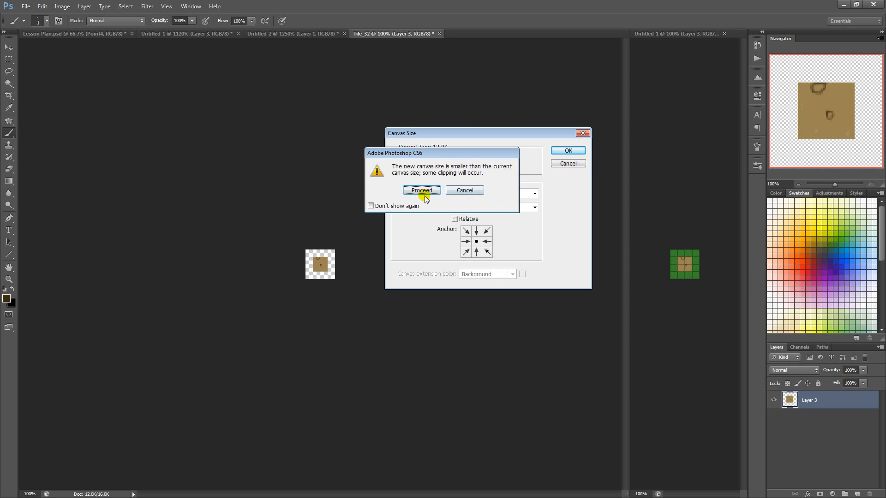
{"action": "left_click", "coordinate": [417, 193]}
{"action": "scroll", "coordinate": [304, 288], "scroll_direction": "up", "scroll_amount": 6}
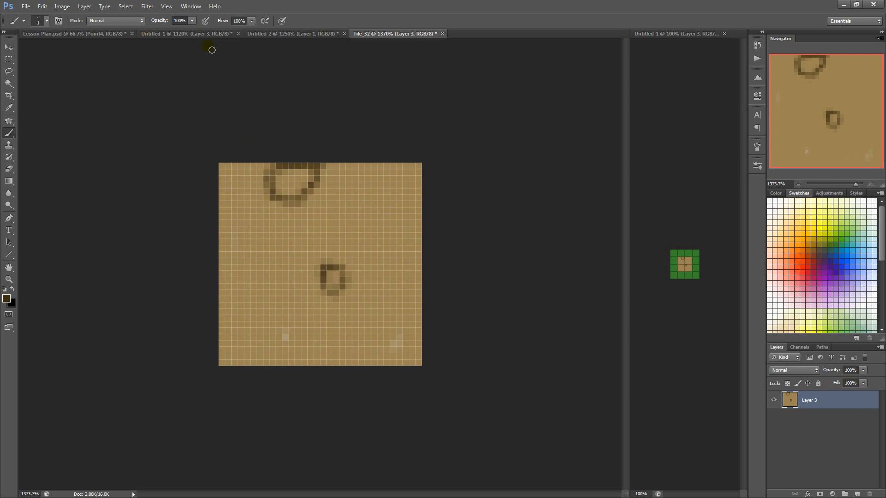
Copy the colour strip from Layer 2 of Untitled-1 into Tile_32 and place it in the tile's upper-left corner
{"action": "left_click", "coordinate": [186, 34]}
{"action": "left_click", "coordinate": [822, 435]}
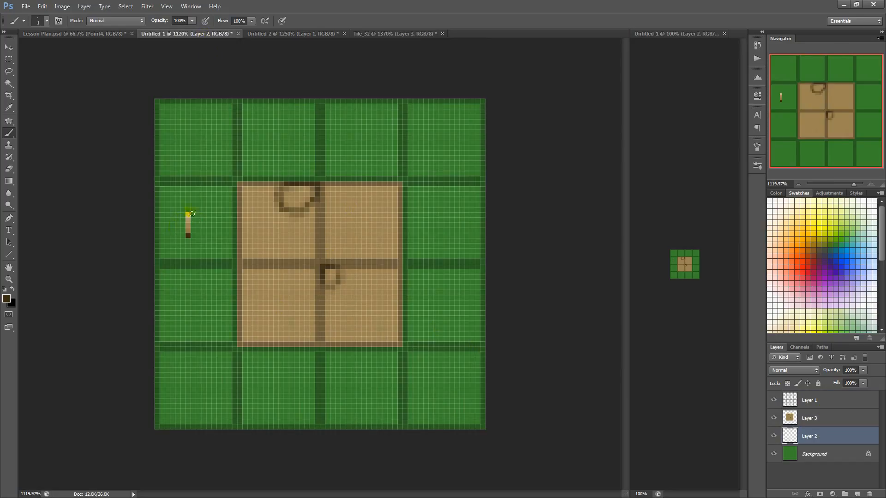
{"action": "key", "text": "m"}
{"action": "left_click_drag", "start_coordinate": [170, 259], "coordinate": [206, 197]}
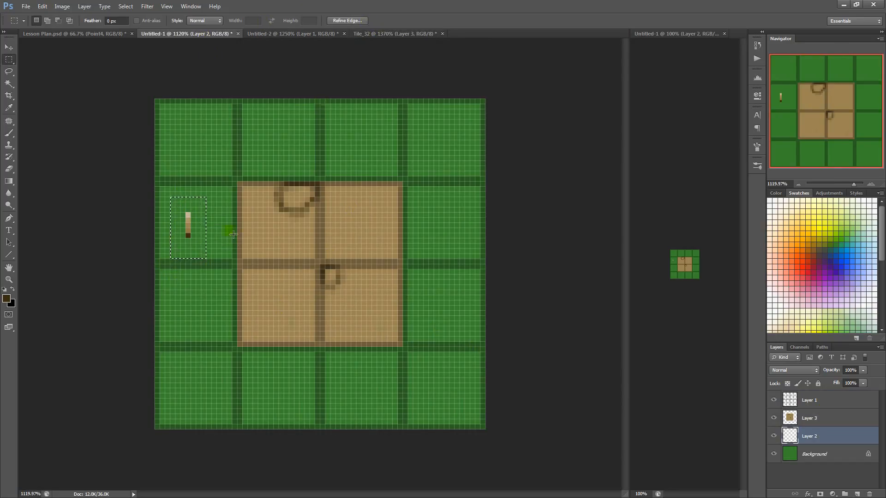
{"action": "key", "text": "ctrl+c"}
{"action": "left_click", "coordinate": [371, 35]}
{"action": "key", "text": "ctrl+v"}
{"action": "key", "text": "ctrl+t"}
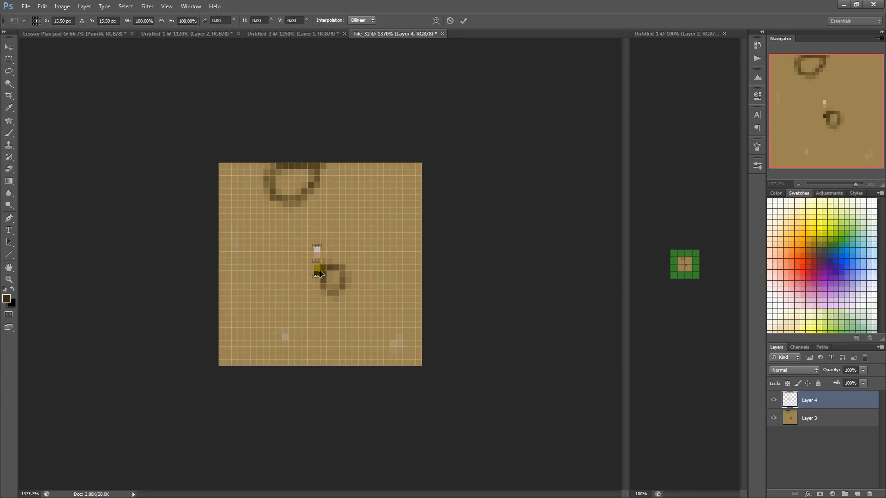
{"action": "left_click_drag", "start_coordinate": [320, 274], "coordinate": [226, 193]}
{"action": "key", "text": "Return"}
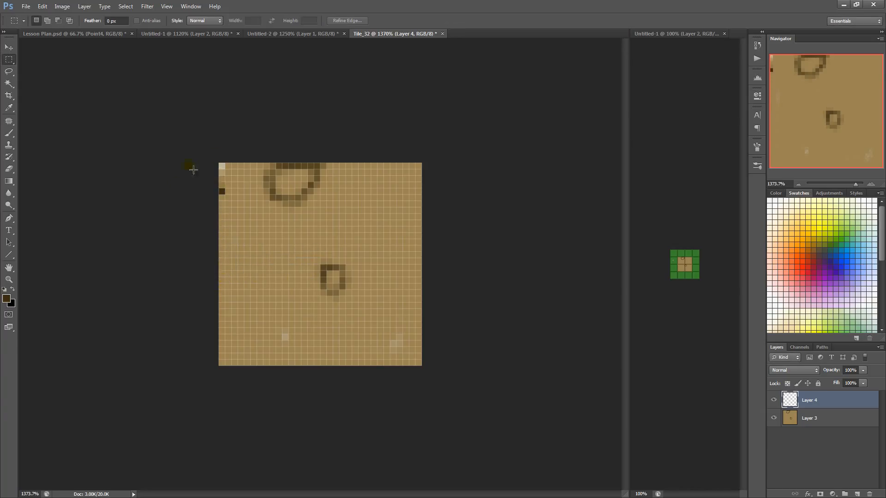
Open a second window of Tile_32 as the 100% side preview, replacing the Untitled-1 preview, and return to the enlarged tile
{"action": "left_click", "coordinate": [147, 6]}
{"action": "mouse_move", "coordinate": [191, 6]}
{"action": "mouse_move", "coordinate": [226, 18]}
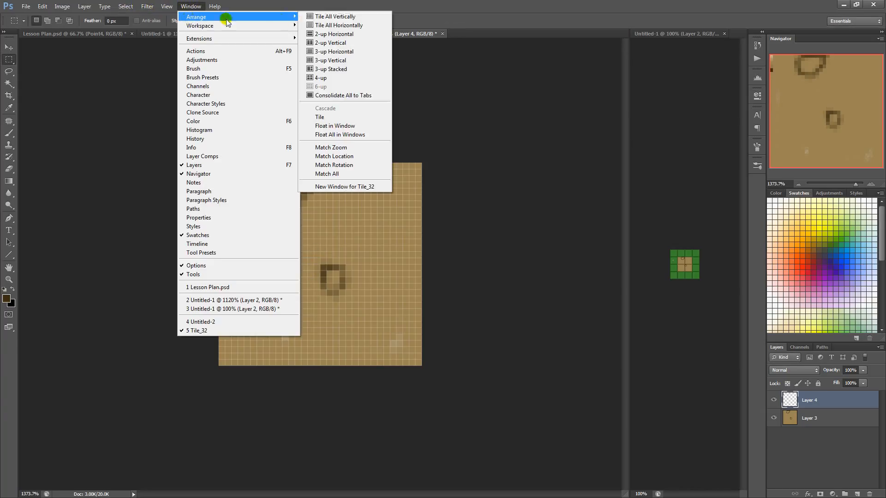
{"action": "left_click", "coordinate": [336, 186]}
{"action": "left_click_drag", "start_coordinate": [501, 34], "coordinate": [704, 42]}
{"action": "left_click", "coordinate": [632, 34]}
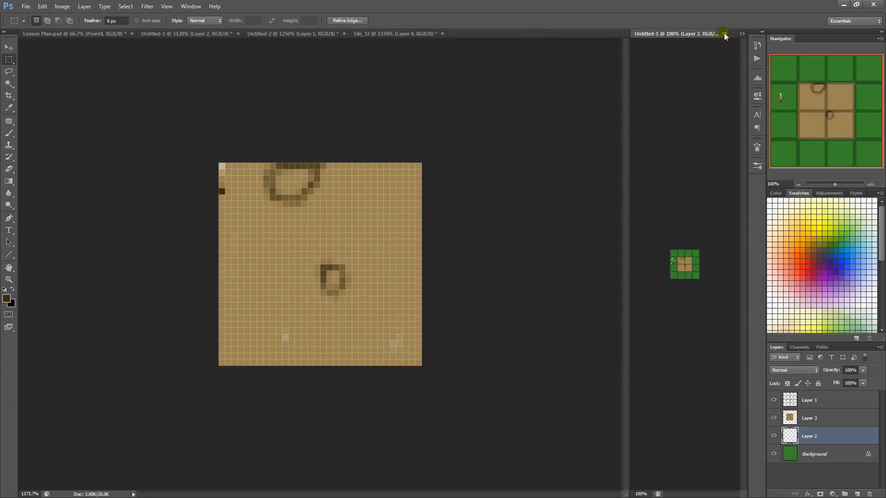
{"action": "left_click", "coordinate": [727, 33]}
{"action": "left_click", "coordinate": [362, 33]}
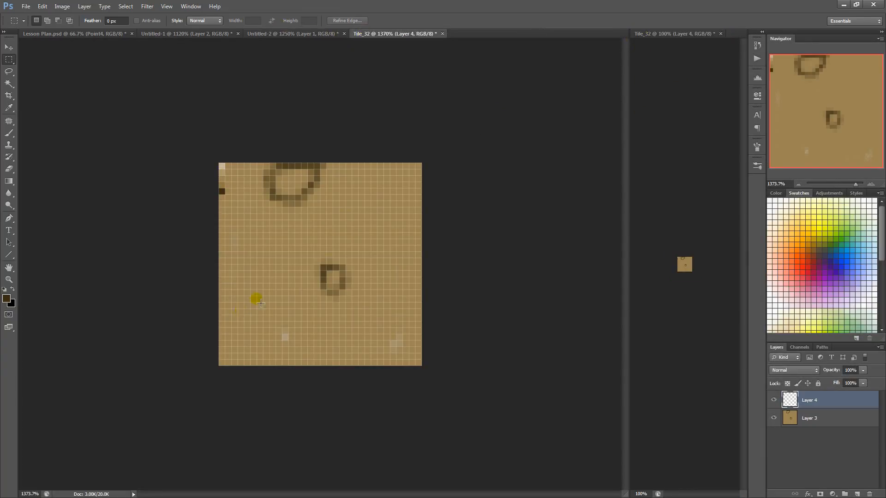
Sample the tan base colour and paint over the pale blotches in the lower part of the tile
{"action": "key", "text": "b"}
{"action": "left_click", "coordinate": [248, 218], "text": "alt"}
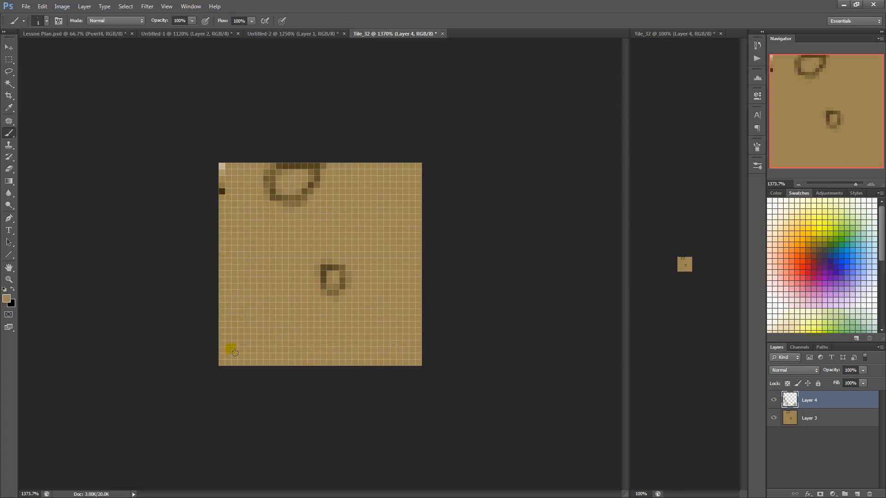
Copy the cell grid on Layer 1 of Untitled-1 into Tile_32 and lower the pasted layer's opacity to a faint overlay
{"action": "left_click", "coordinate": [182, 34]}
{"action": "key", "text": "ctrl+d"}
{"action": "key", "text": "m"}
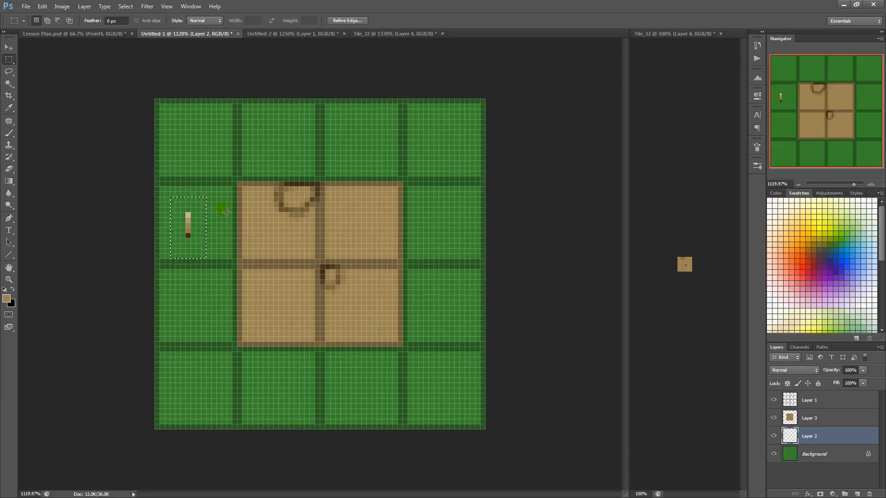
{"action": "left_click", "coordinate": [810, 400]}
{"action": "key", "text": "ctrl+a"}
{"action": "key", "text": "ctrl+c"}
{"action": "key", "text": "ctrl+d"}
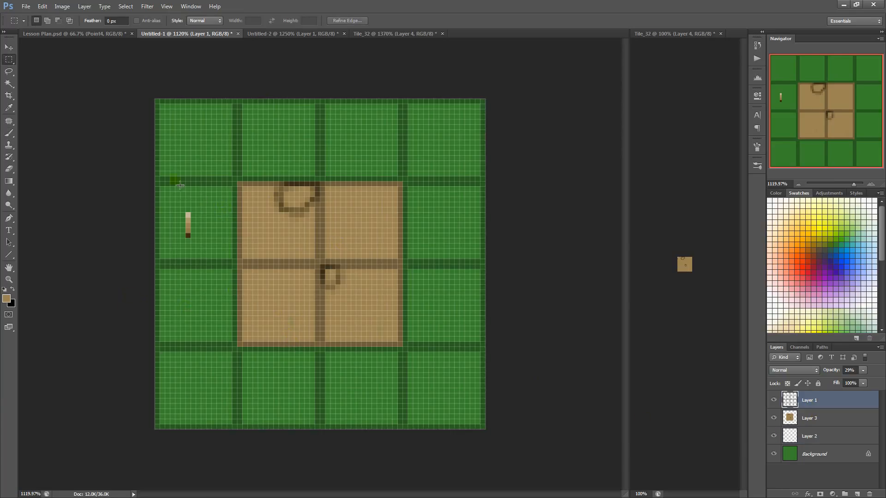
{"action": "left_click", "coordinate": [388, 33]}
{"action": "key", "text": "ctrl+v"}
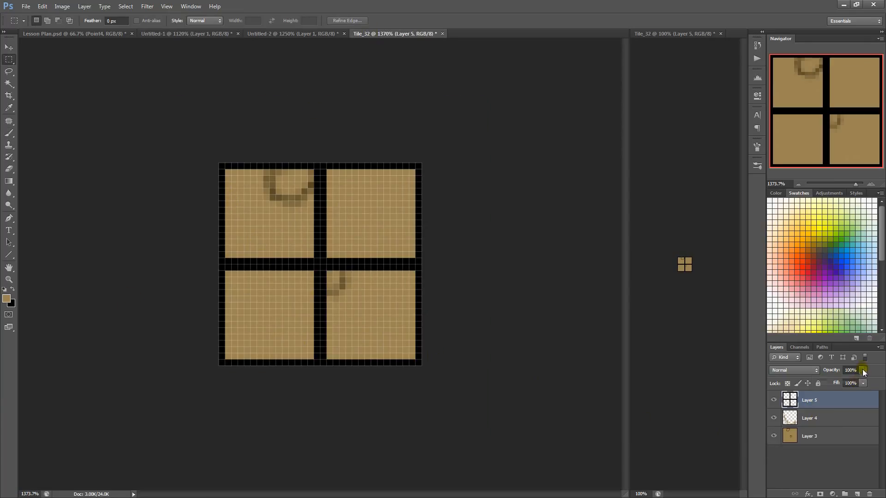
{"action": "left_click", "coordinate": [862, 370]}
{"action": "left_click", "coordinate": [821, 385]}
Move the colour strip on Layer 4 inward from the tile's upper-left corner, clear of the edges
{"action": "left_click", "coordinate": [821, 418]}
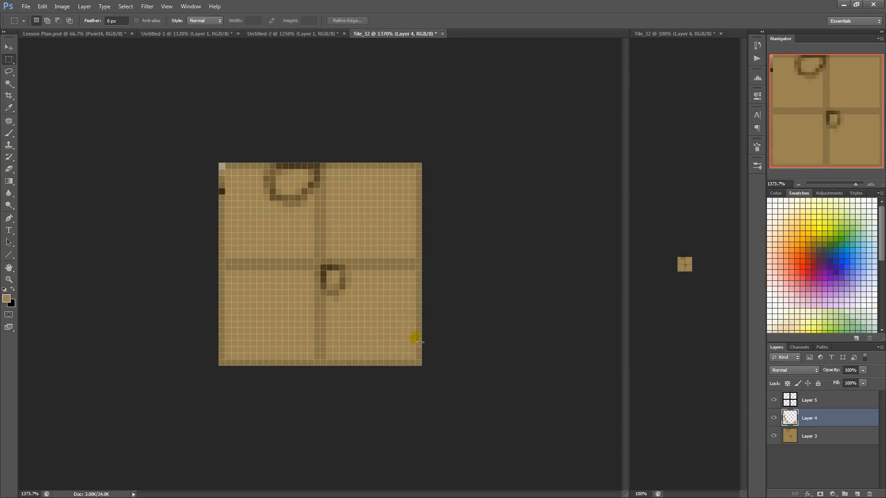
{"action": "left_click_drag", "start_coordinate": [289, 279], "coordinate": [315, 279], "text": "ctrl"}
{"action": "left_click_drag", "start_coordinate": [292, 265], "coordinate": [293, 283], "text": "ctrl"}
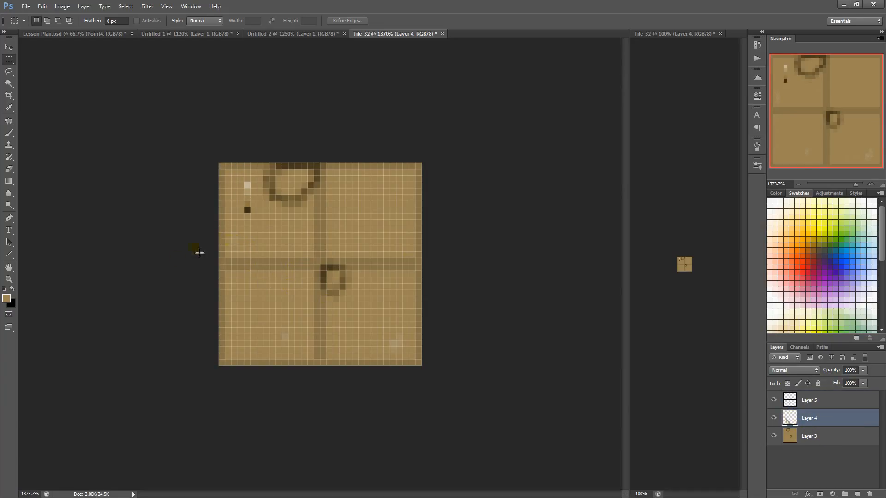
Delete the stray paint on Layer 4 around the colour strip, keeping only the strip
{"action": "key", "text": "b"}
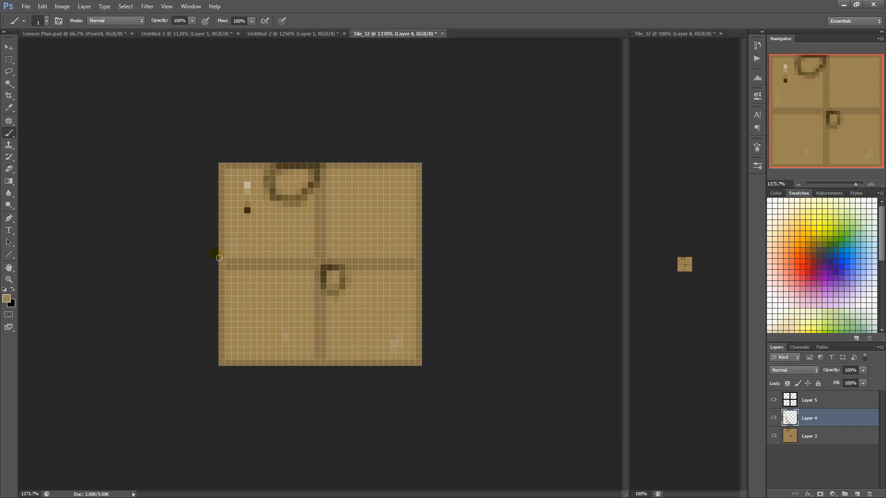
{"action": "key", "text": "m"}
{"action": "left_click_drag", "start_coordinate": [217, 214], "coordinate": [464, 411]}
{"action": "key", "text": "Delete"}
{"action": "key", "text": "ctrl+d"}
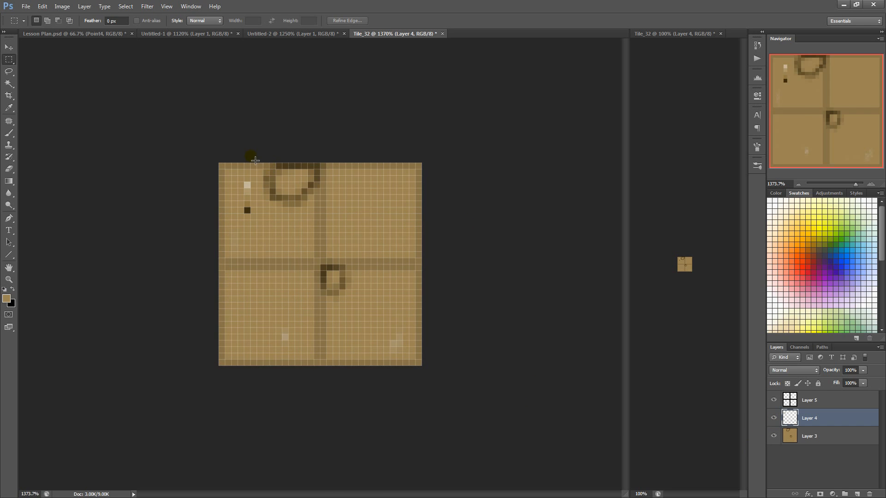
{"action": "left_click_drag", "start_coordinate": [255, 160], "coordinate": [312, 429]}
On Layer 3, paint over the small central stone and the pale blotches with the tan base colour and a larger brush
{"action": "left_click", "coordinate": [811, 436]}
{"action": "key", "text": "b"}
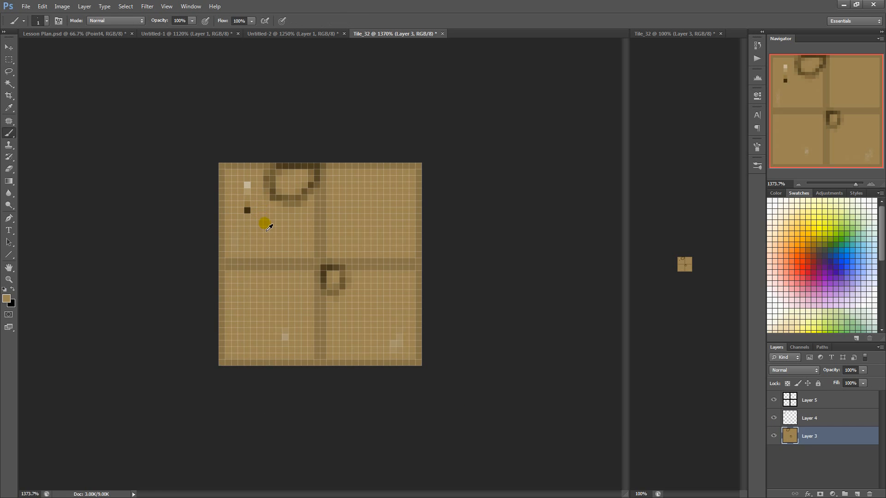
{"action": "key", "text": "]"}
{"action": "key", "text": "]"}
{"action": "key", "text": "]"}
{"action": "mouse_move", "coordinate": [241, 245]}
{"action": "left_mouse_down"}
{"action": "mouse_move", "coordinate": [272, 332]}
{"action": "mouse_move", "coordinate": [416, 335]}
{"action": "mouse_move", "coordinate": [406, 225]}
{"action": "mouse_move", "coordinate": [414, 220]}
{"action": "mouse_move", "coordinate": [298, 310]}
{"action": "mouse_move", "coordinate": [298, 294]}
{"action": "mouse_move", "coordinate": [344, 295]}
{"action": "left_mouse_up"}
Sample the strip's dark brown and use a 1 px Pencil to outline a small central stone and darken the large stone's right side
{"action": "left_click", "coordinate": [247, 210], "text": "alt"}
{"action": "key", "text": "["}
{"action": "key", "text": "["}
{"action": "key", "text": "["}
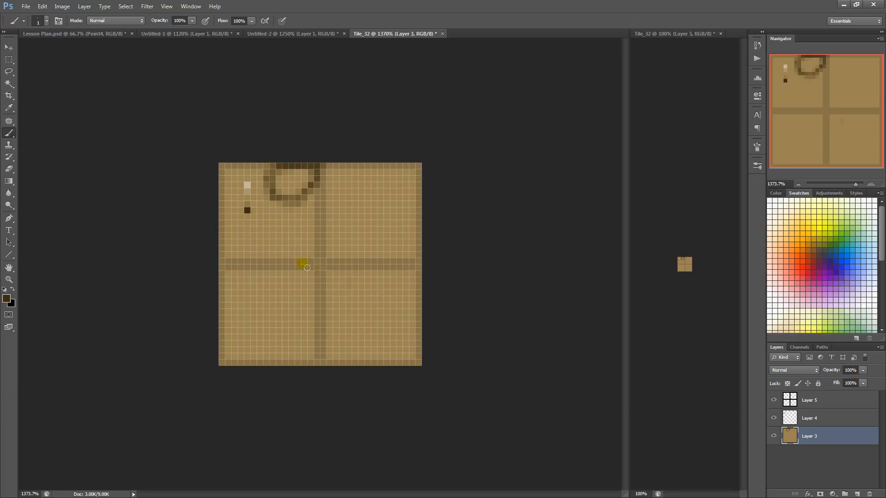
{"action": "right_click", "coordinate": [10, 134]}
{"action": "left_click", "coordinate": [48, 141]}
{"action": "mouse_move", "coordinate": [323, 277]}
{"action": "left_mouse_down"}
{"action": "mouse_move", "coordinate": [339, 277]}
{"action": "mouse_move", "coordinate": [351, 292]}
{"action": "left_mouse_up"}
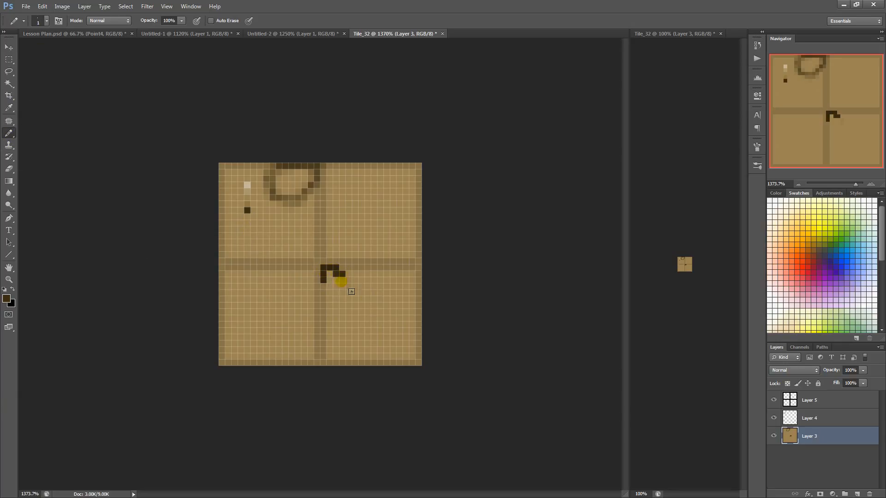
{"action": "left_click_drag", "start_coordinate": [316, 166], "coordinate": [311, 185]}
{"action": "left_click", "coordinate": [322, 285]}
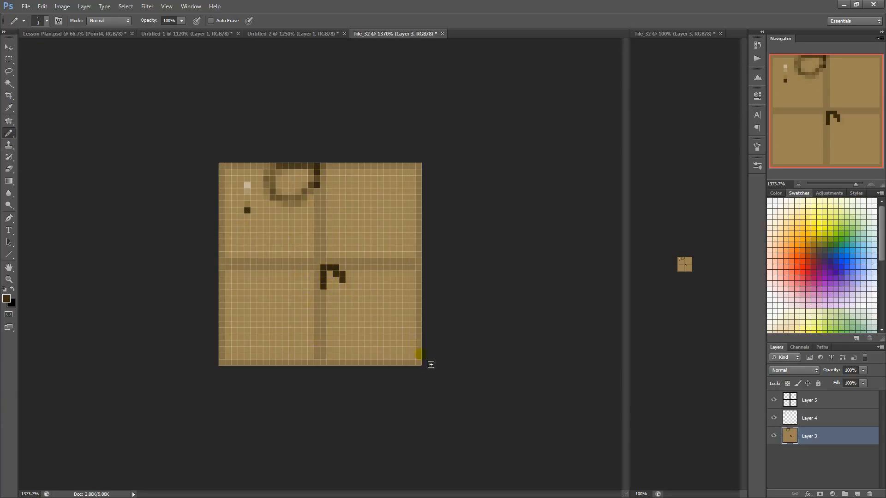
Pencil dark brown pixels into the tile's corners, along the middle seam and beside the large stone at the top edge
{"action": "left_click_drag", "start_coordinate": [418, 356], "coordinate": [412, 364]}
{"action": "left_click_drag", "start_coordinate": [222, 356], "coordinate": [222, 364]}
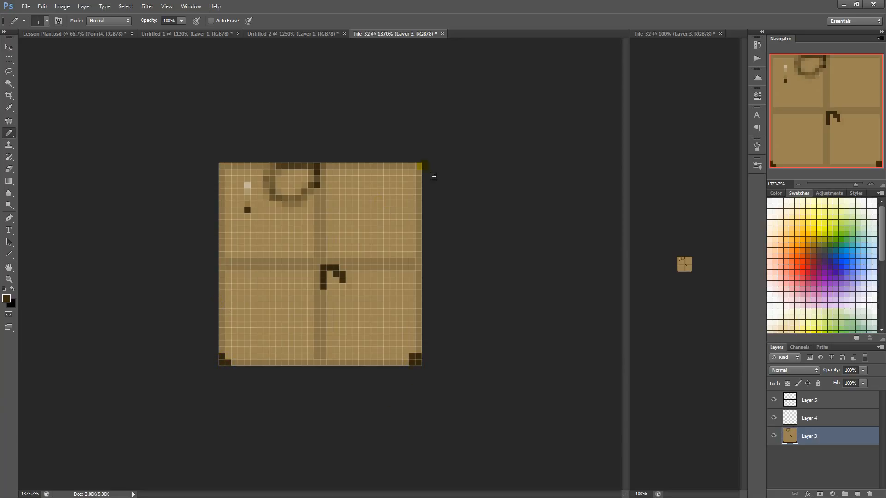
{"action": "left_click_drag", "start_coordinate": [418, 166], "coordinate": [418, 171]}
{"action": "left_click_drag", "start_coordinate": [418, 261], "coordinate": [380, 266]}
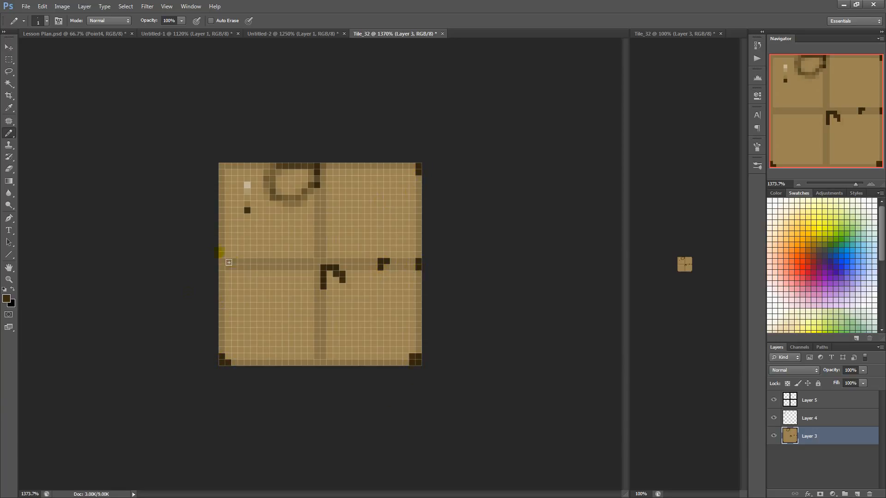
{"action": "left_click_drag", "start_coordinate": [222, 261], "coordinate": [260, 267]}
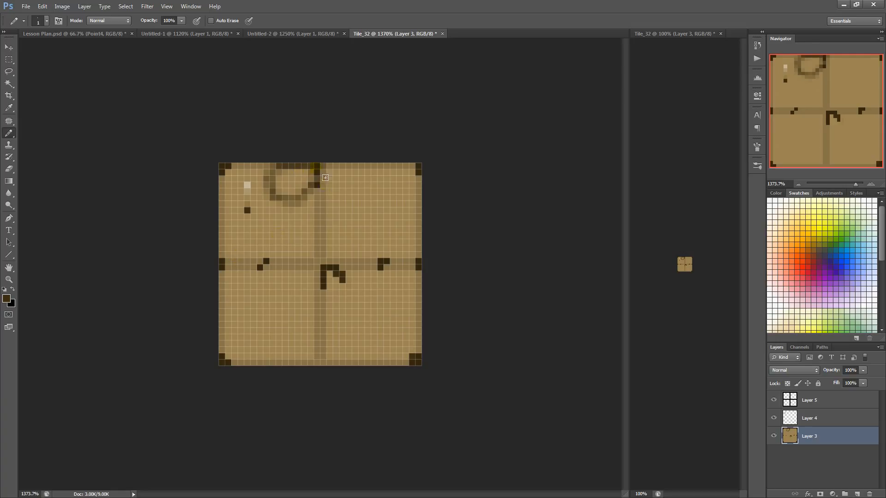
{"action": "left_click", "coordinate": [322, 166]}
{"action": "left_click", "coordinate": [310, 165]}
{"action": "left_click_drag", "start_coordinate": [323, 172], "coordinate": [330, 179]}
{"action": "left_click", "coordinate": [330, 166]}
Switch back to the Brush, sample the strip's light tan and lighten the inside of the large stone
{"action": "left_click", "coordinate": [244, 206], "text": "alt"}
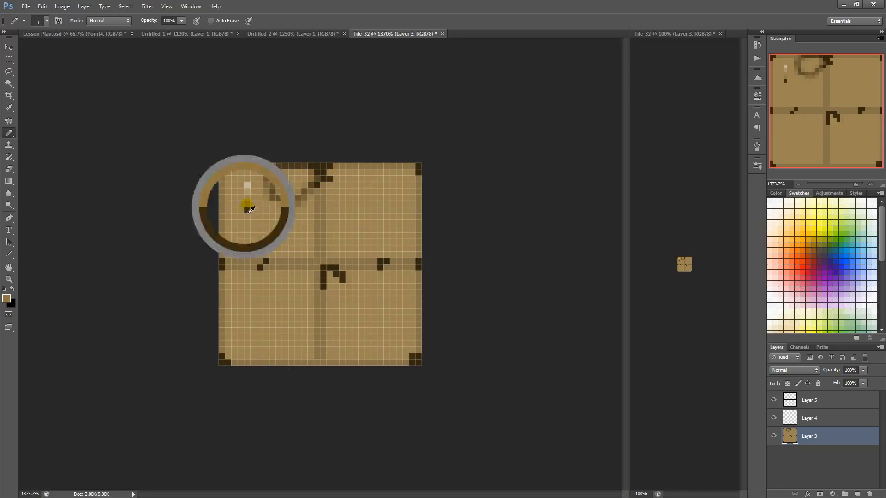
{"action": "right_click", "coordinate": [9, 133]}
{"action": "left_click", "coordinate": [38, 132]}
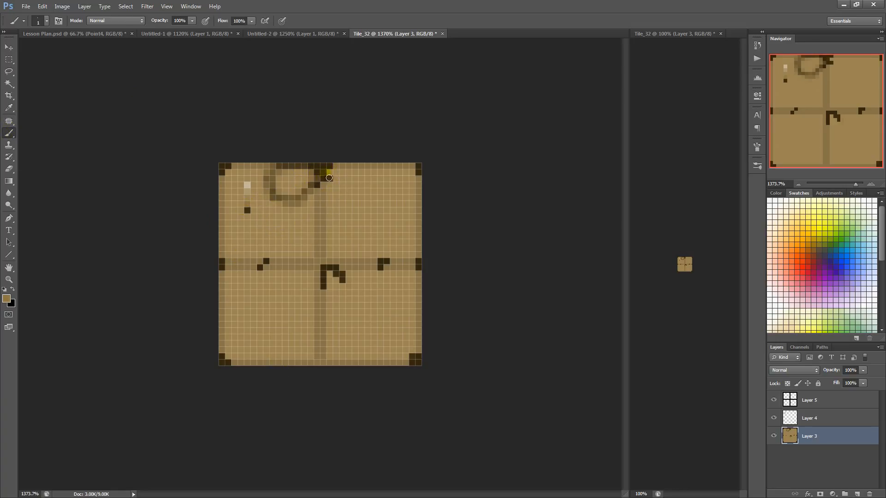
{"action": "left_click", "coordinate": [247, 192], "text": "alt"}
{"action": "mouse_move", "coordinate": [285, 191]}
{"action": "left_mouse_down"}
{"action": "mouse_move", "coordinate": [312, 179]}
{"action": "mouse_move", "coordinate": [288, 167]}
{"action": "mouse_move", "coordinate": [275, 187]}
{"action": "left_mouse_up"}
Apply the Offset filter to Layer 3 so the tile's outer corners meet in the middle
{"action": "left_click", "coordinate": [147, 6]}
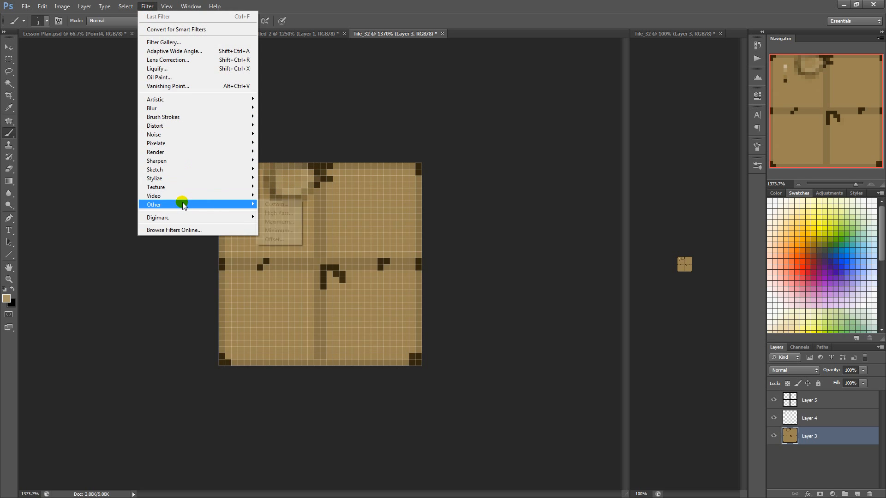
{"action": "mouse_move", "coordinate": [182, 204]}
{"action": "left_click", "coordinate": [287, 239]}
{"action": "key", "text": "Return"}
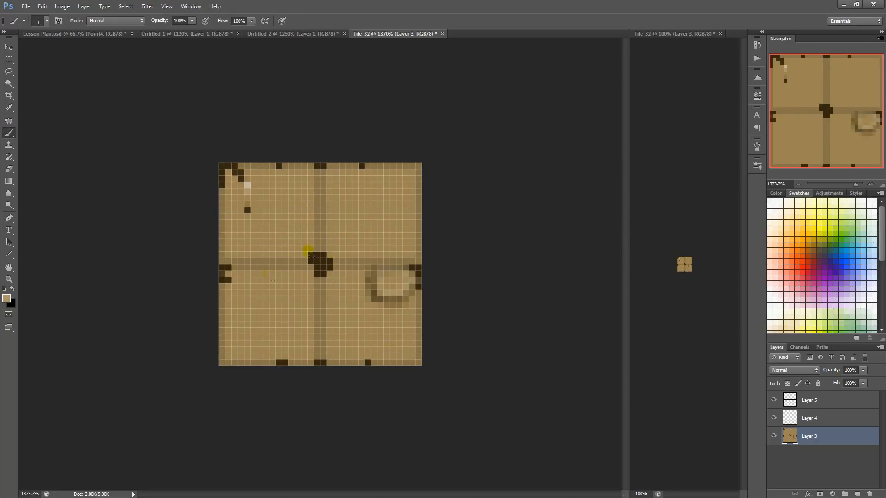
Paint over the dark cluster at the tile's centre with light tan and pale highlights sampled from the colour strip
{"action": "left_click", "coordinate": [322, 267]}
{"action": "left_click", "coordinate": [249, 187]}
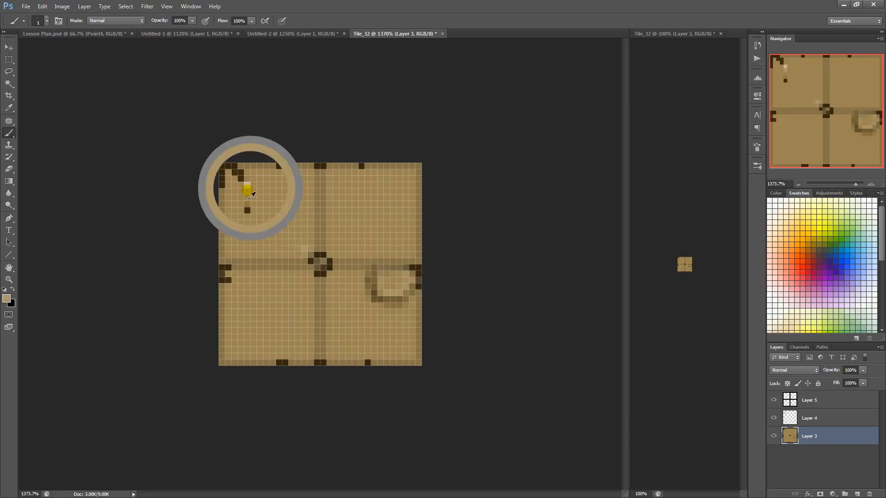
{"action": "key", "text": "bracketleft"}
{"action": "key", "text": "bracketleft"}
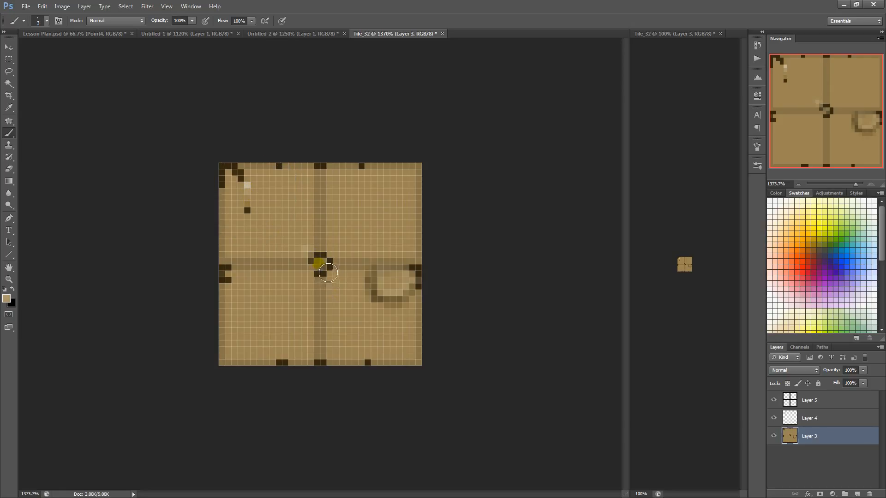
{"action": "left_click", "coordinate": [325, 269]}
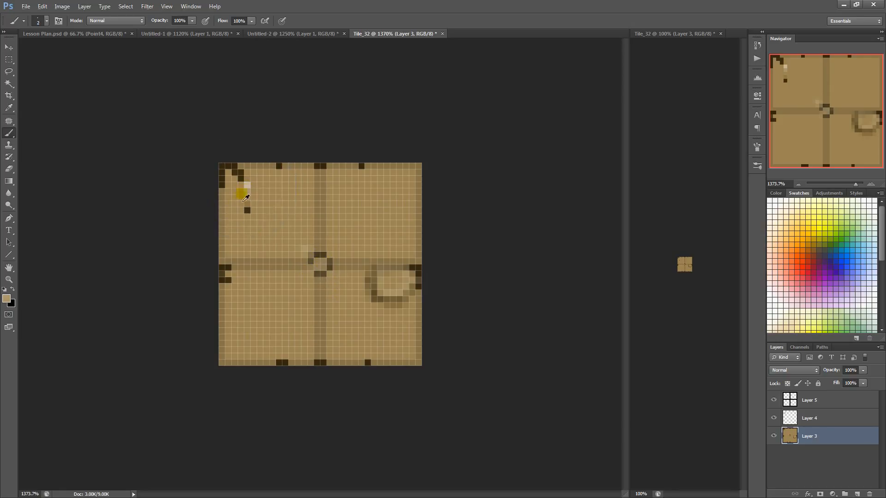
{"action": "left_click", "coordinate": [249, 186], "text": "alt"}
{"action": "key", "text": "bracketleft"}
{"action": "left_click_drag", "start_coordinate": [318, 273], "coordinate": [318, 244]}
{"action": "left_click", "coordinate": [276, 243], "text": "alt"}
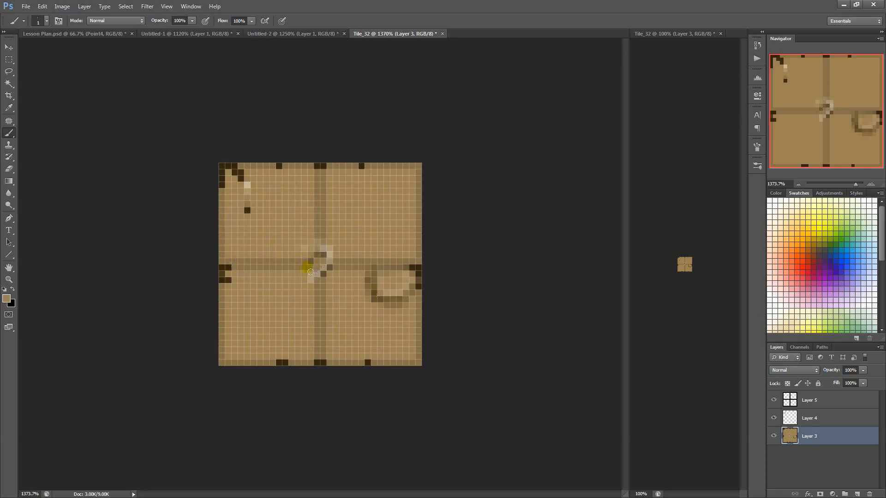
Hide the cell grid on Layer 5
{"action": "left_click", "coordinate": [812, 398]}
{"action": "left_click_drag", "start_coordinate": [862, 370], "coordinate": [836, 383]}
{"action": "left_click", "coordinate": [774, 400]}
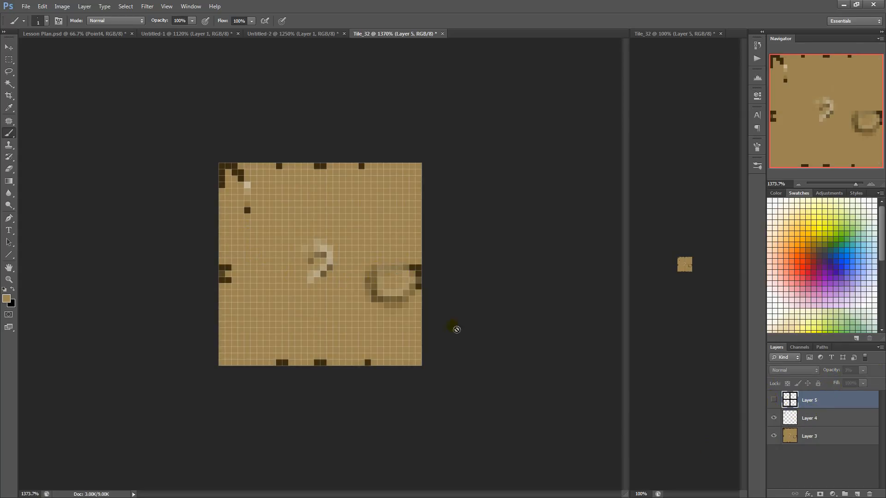
On Layer 3, fill the outlined stone near the right edge and the central patch with the strip's light tan
{"action": "left_click", "coordinate": [807, 433]}
{"action": "left_click", "coordinate": [245, 189], "text": "alt"}
{"action": "key", "text": "]"}
{"action": "key", "text": "]"}
{"action": "mouse_move", "coordinate": [392, 285]}
{"action": "left_mouse_down"}
{"action": "mouse_move", "coordinate": [410, 287]}
{"action": "mouse_move", "coordinate": [401, 298]}
{"action": "mouse_move", "coordinate": [404, 280]}
{"action": "mouse_move", "coordinate": [386, 292]}
{"action": "left_mouse_up"}
{"action": "key", "text": "bracketleft"}
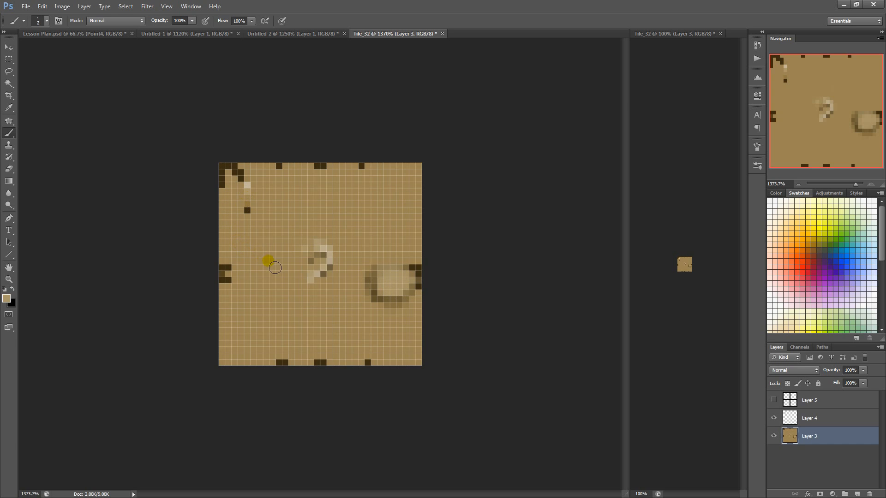
{"action": "key", "text": "bracketright"}
{"action": "mouse_move", "coordinate": [317, 258]}
{"action": "left_mouse_down"}
{"action": "mouse_move", "coordinate": [325, 262]}
{"action": "mouse_move", "coordinate": [311, 267]}
{"action": "left_mouse_up"}
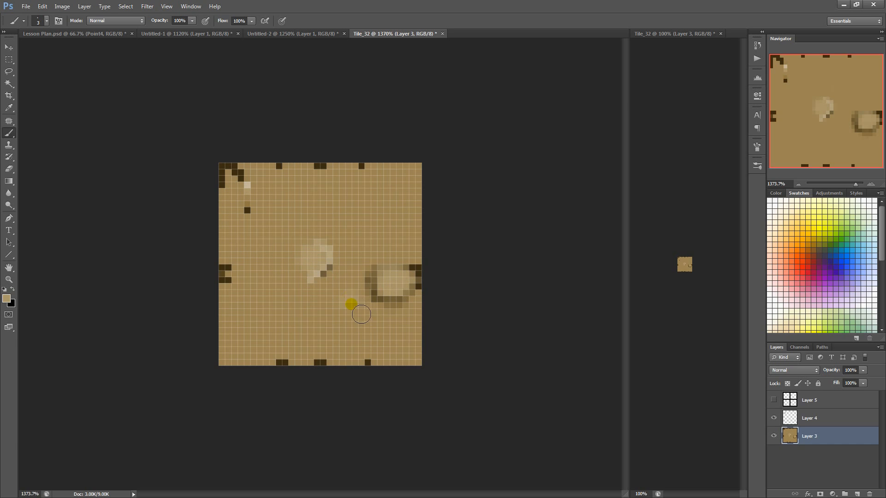
Dab round light tan stones around the tile's centre with a 3 px brush
{"action": "left_click_drag", "start_coordinate": [361, 314], "coordinate": [358, 319]}
{"action": "left_click_drag", "start_coordinate": [402, 236], "coordinate": [404, 230]}
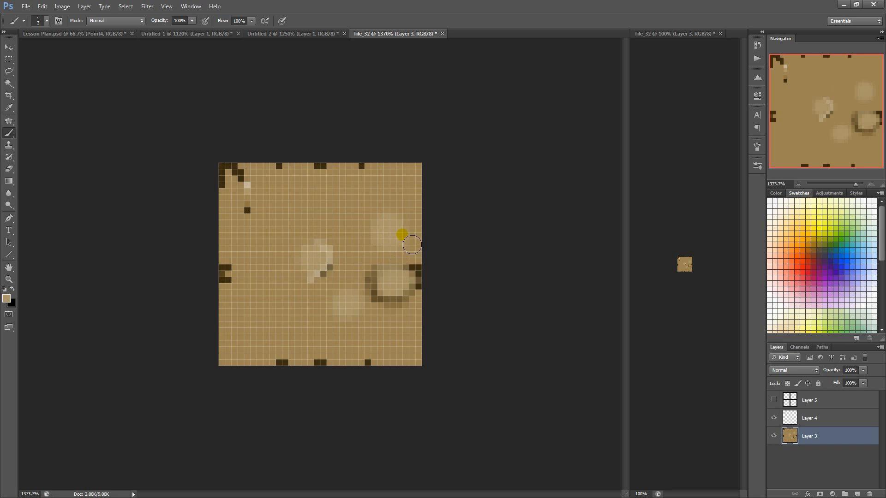
{"action": "mouse_move", "coordinate": [333, 211]}
{"action": "left_mouse_down"}
{"action": "mouse_move", "coordinate": [323, 230]}
{"action": "mouse_move", "coordinate": [341, 212]}
{"action": "left_mouse_up"}
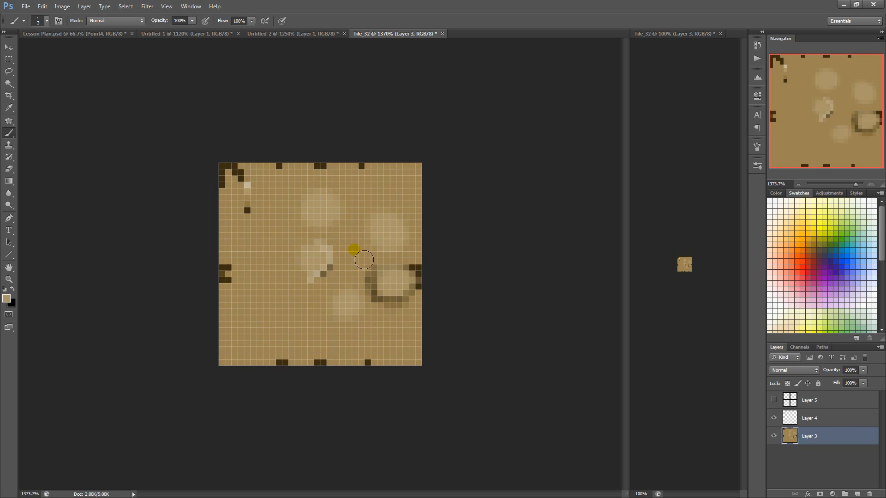
{"action": "left_click_drag", "start_coordinate": [364, 260], "coordinate": [348, 252]}
{"action": "left_click", "coordinate": [300, 304]}
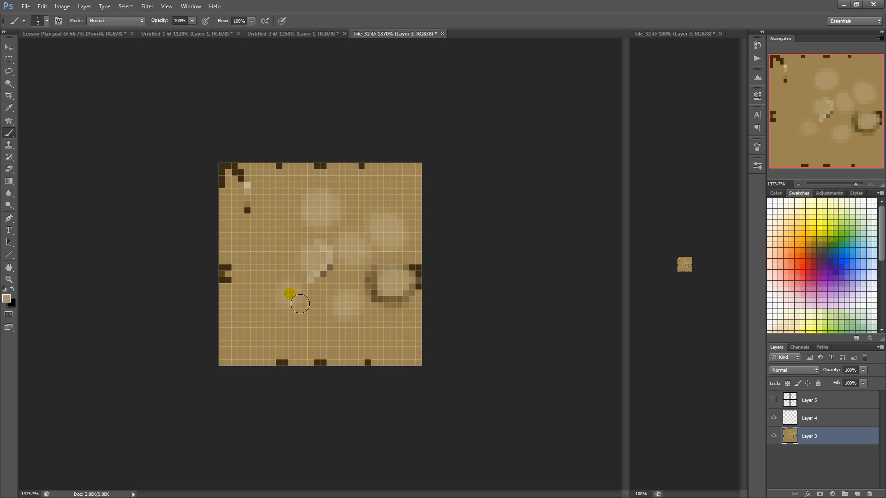
{"action": "left_click_drag", "start_coordinate": [290, 293], "coordinate": [282, 294]}
{"action": "mouse_move", "coordinate": [303, 325]}
{"action": "left_mouse_down"}
{"action": "mouse_move", "coordinate": [309, 338]}
{"action": "mouse_move", "coordinate": [310, 326]}
{"action": "mouse_move", "coordinate": [296, 328]}
{"action": "left_mouse_up"}
{"action": "left_click_drag", "start_coordinate": [318, 294], "coordinate": [328, 290]}
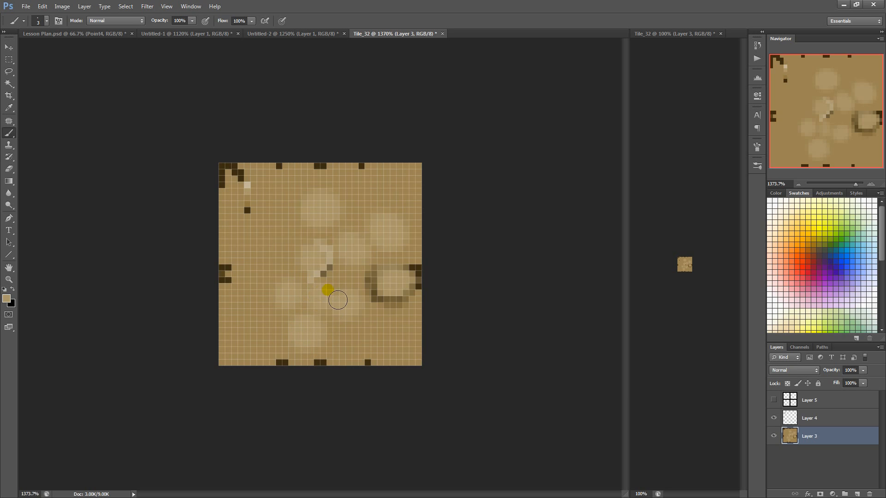
Enlarge the brush to 4 px and add light tan stones across the tile's upper part and along its side edges
{"action": "key", "text": "bracketright"}
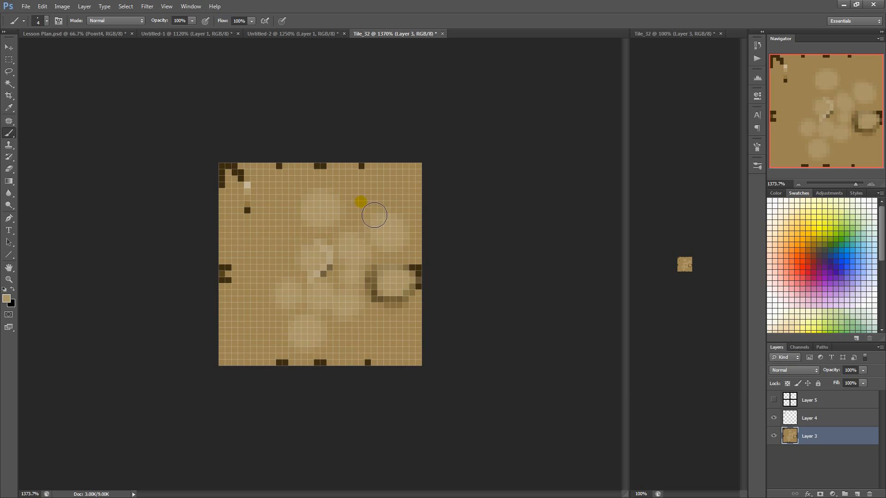
{"action": "mouse_move", "coordinate": [374, 215]}
{"action": "left_mouse_down"}
{"action": "mouse_move", "coordinate": [346, 179]}
{"action": "mouse_move", "coordinate": [330, 177]}
{"action": "mouse_move", "coordinate": [409, 201]}
{"action": "mouse_move", "coordinate": [419, 191]}
{"action": "left_mouse_up"}
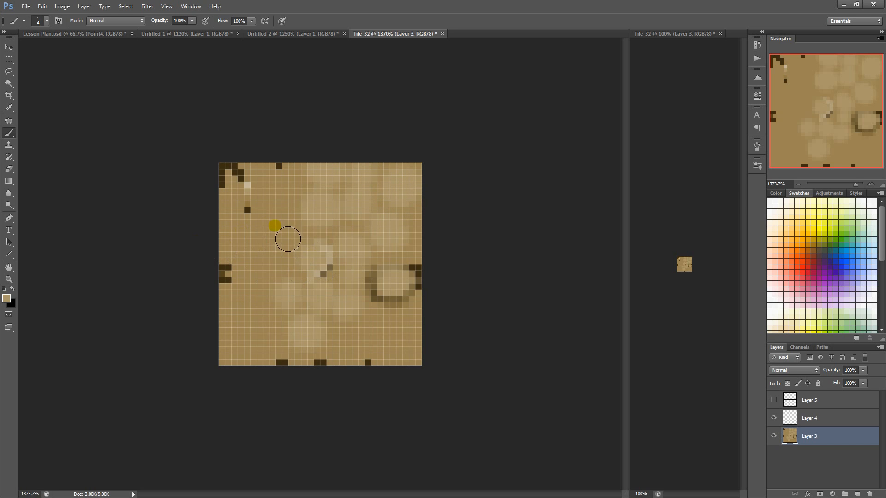
{"action": "mouse_move", "coordinate": [288, 239]}
{"action": "left_mouse_down"}
{"action": "mouse_move", "coordinate": [286, 252]}
{"action": "mouse_move", "coordinate": [296, 187]}
{"action": "mouse_move", "coordinate": [255, 188]}
{"action": "mouse_move", "coordinate": [255, 210]}
{"action": "left_mouse_up"}
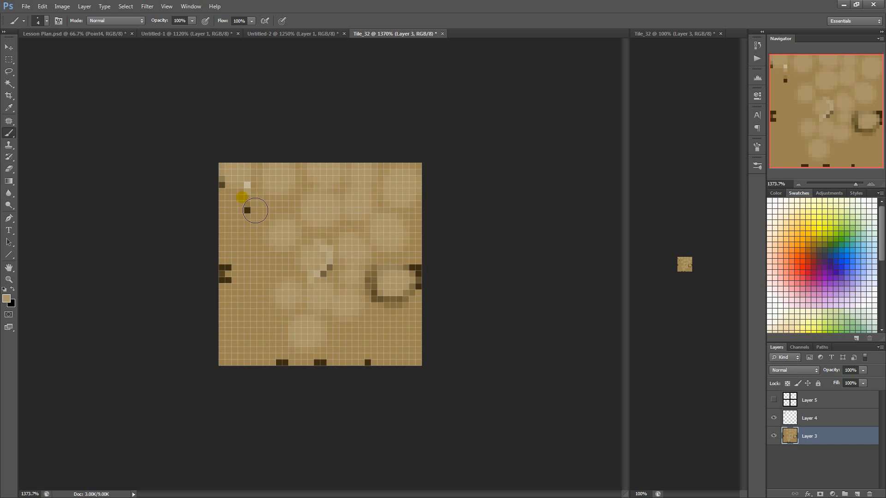
{"action": "mouse_move", "coordinate": [431, 337]}
{"action": "left_mouse_down"}
{"action": "mouse_move", "coordinate": [397, 289]}
{"action": "mouse_move", "coordinate": [441, 291]}
{"action": "left_mouse_up"}
{"action": "left_click_drag", "start_coordinate": [223, 281], "coordinate": [203, 299]}
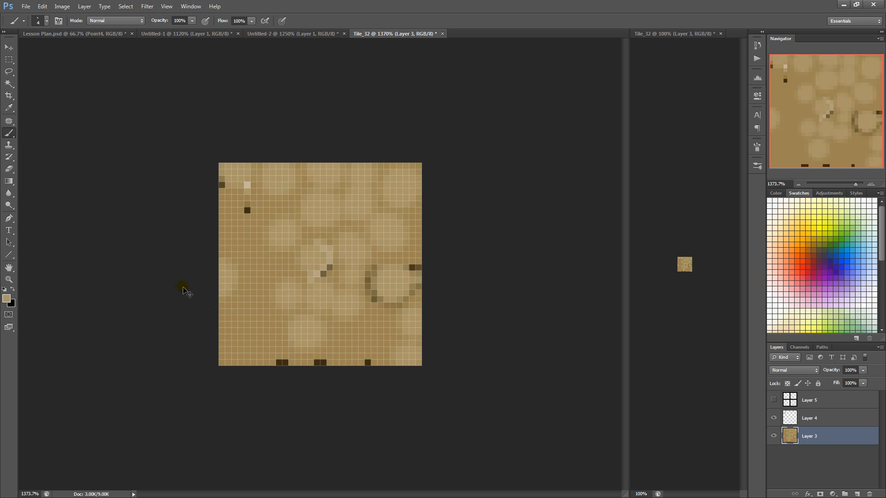
Reapply the Offset filter, fill the remaining gaps and seams with light tan stones, and offset the tile back
{"action": "key", "text": "ctrl+f"}
{"action": "mouse_move", "coordinate": [337, 256]}
{"action": "left_mouse_down"}
{"action": "mouse_move", "coordinate": [351, 278]}
{"action": "mouse_move", "coordinate": [395, 279]}
{"action": "mouse_move", "coordinate": [386, 291]}
{"action": "mouse_move", "coordinate": [305, 242]}
{"action": "mouse_move", "coordinate": [332, 229]}
{"action": "mouse_move", "coordinate": [322, 265]}
{"action": "mouse_move", "coordinate": [252, 250]}
{"action": "mouse_move", "coordinate": [293, 231]}
{"action": "mouse_move", "coordinate": [355, 336]}
{"action": "mouse_move", "coordinate": [343, 334]}
{"action": "mouse_move", "coordinate": [355, 342]}
{"action": "mouse_move", "coordinate": [346, 351]}
{"action": "mouse_move", "coordinate": [374, 228]}
{"action": "mouse_move", "coordinate": [368, 242]}
{"action": "mouse_move", "coordinate": [348, 203]}
{"action": "mouse_move", "coordinate": [368, 184]}
{"action": "mouse_move", "coordinate": [355, 214]}
{"action": "mouse_move", "coordinate": [380, 213]}
{"action": "mouse_move", "coordinate": [402, 184]}
{"action": "mouse_move", "coordinate": [390, 184]}
{"action": "mouse_move", "coordinate": [395, 223]}
{"action": "mouse_move", "coordinate": [399, 209]}
{"action": "mouse_move", "coordinate": [376, 374]}
{"action": "mouse_move", "coordinate": [314, 374]}
{"action": "left_mouse_up"}
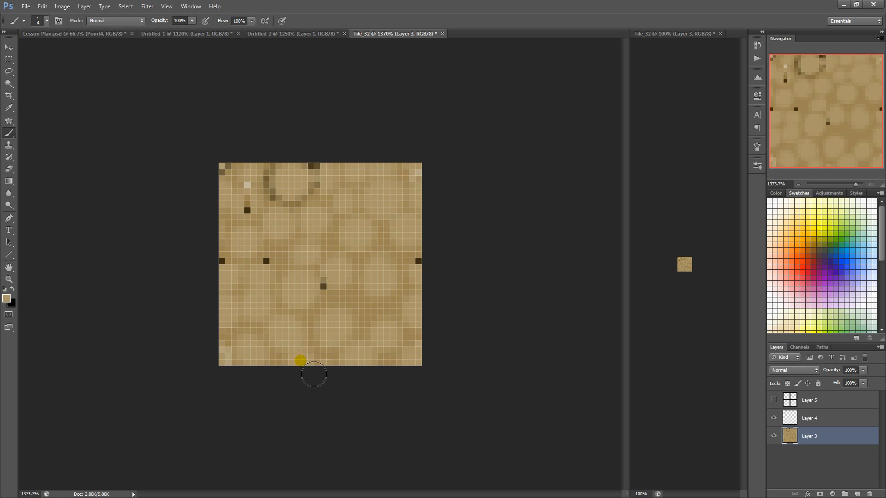
{"action": "left_click", "coordinate": [276, 255]}
{"action": "key", "text": "ctrl+f"}
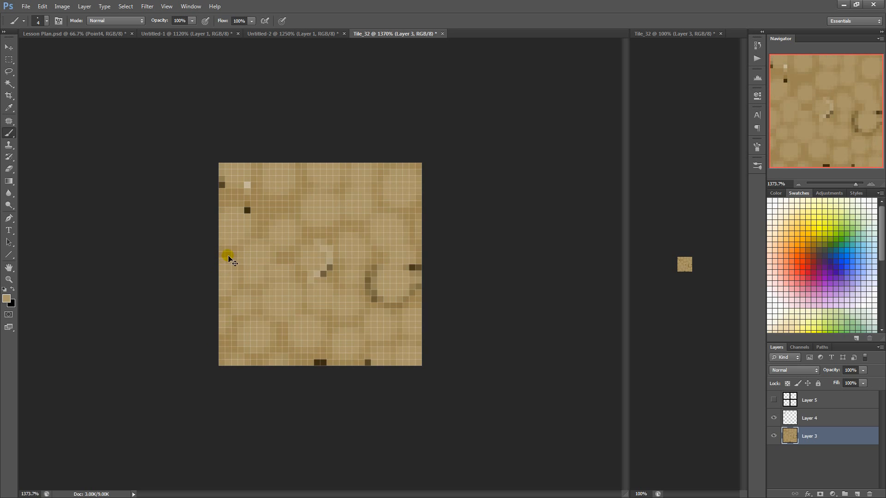
On Layer 3, cover the leftover marks near the centre with light tan and widen the stones in the upper-left and lower-left areas
{"action": "left_click", "coordinate": [272, 213]}
{"action": "left_click", "coordinate": [305, 197]}
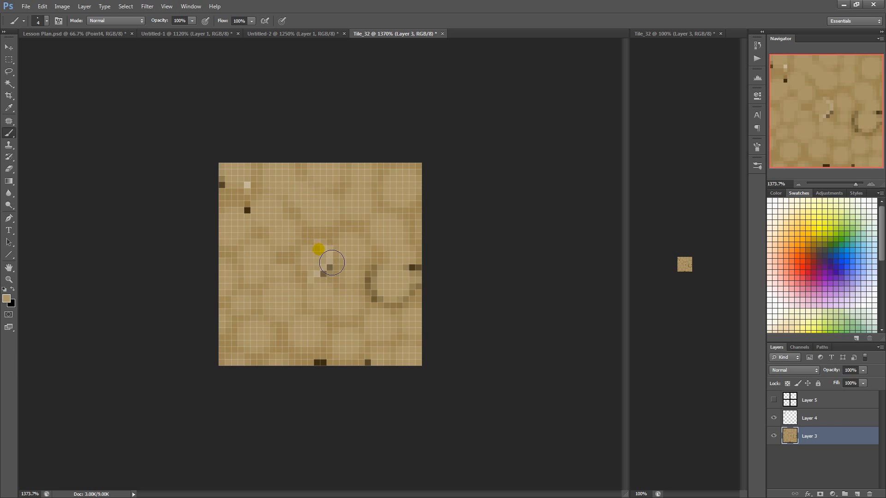
{"action": "mouse_move", "coordinate": [331, 262]}
{"action": "left_mouse_down"}
{"action": "mouse_move", "coordinate": [324, 267]}
{"action": "mouse_move", "coordinate": [345, 247]}
{"action": "mouse_move", "coordinate": [337, 258]}
{"action": "left_mouse_up"}
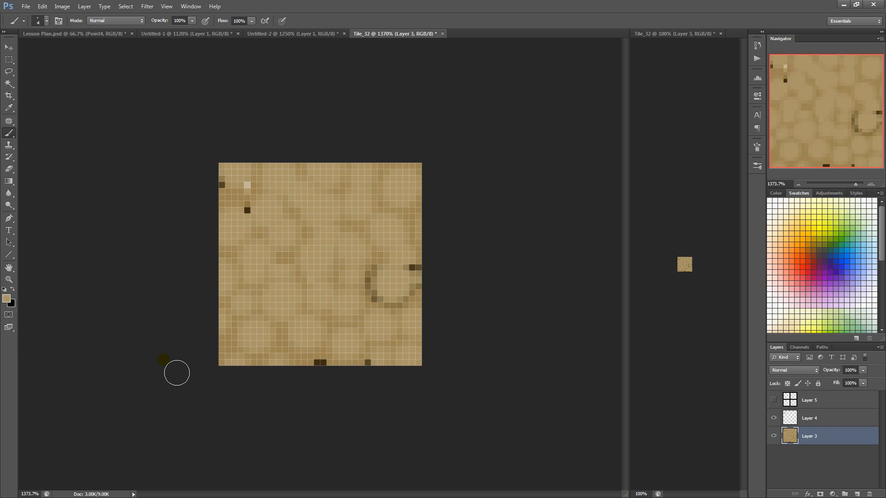
{"action": "left_click", "coordinate": [290, 350]}
{"action": "left_click", "coordinate": [232, 352]}
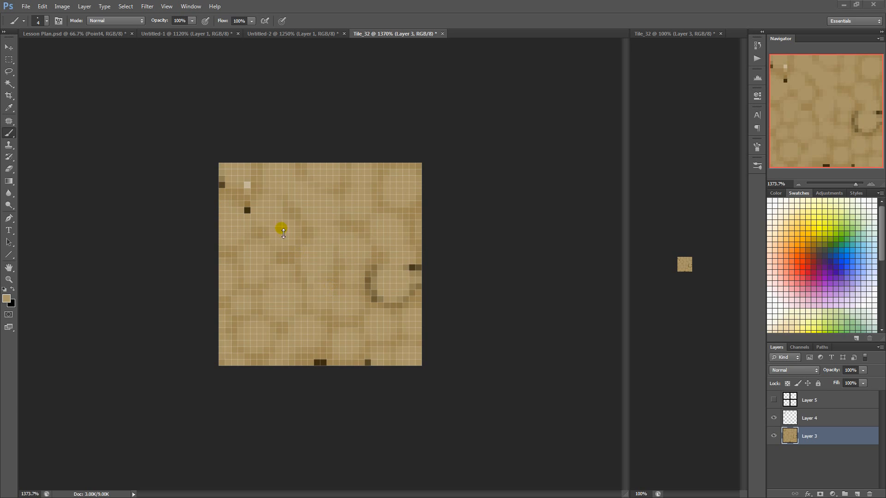
Sample dark brown from the colour strip and outline the stones in the tile's left and lower-left areas with a 1 px brush
{"action": "left_click", "coordinate": [247, 203], "text": "alt"}
{"action": "left_click", "coordinate": [248, 186], "text": "alt"}
{"action": "key", "text": "bracketleft"}
{"action": "key", "text": "bracketleft"}
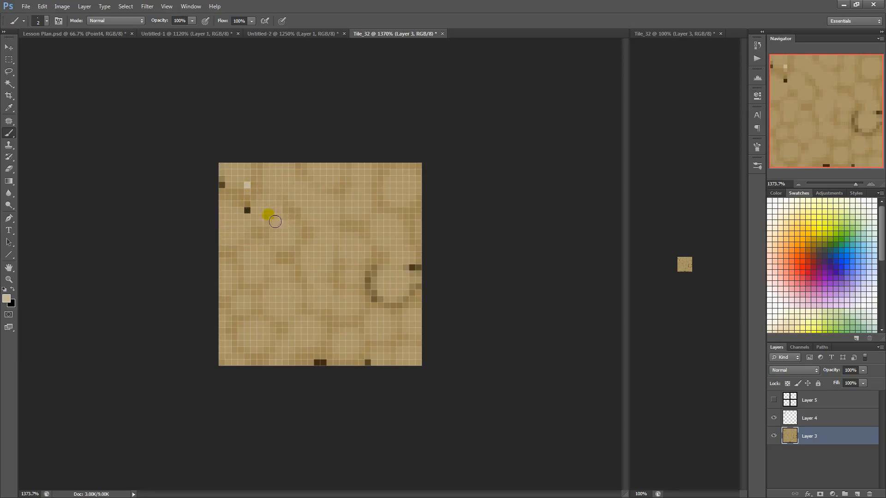
{"action": "left_click", "coordinate": [247, 203], "text": "alt"}
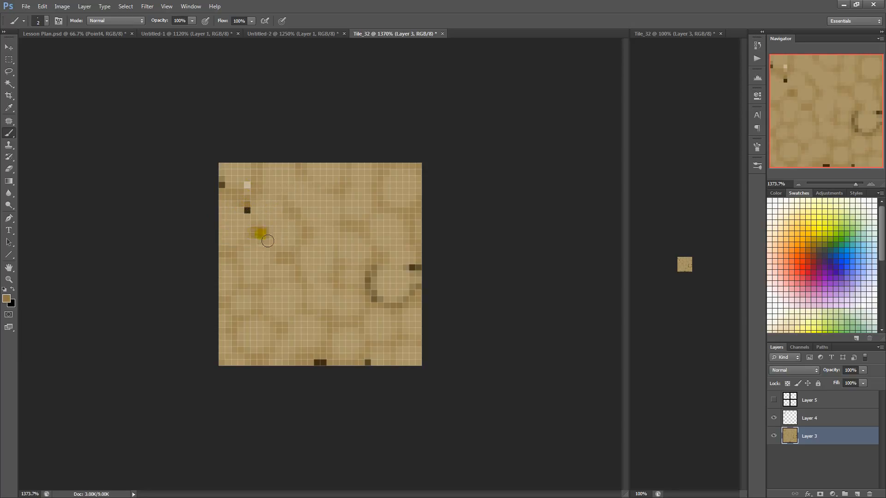
{"action": "left_click", "coordinate": [246, 209], "text": "alt"}
{"action": "left_click", "coordinate": [261, 233]}
{"action": "key", "text": "bracketleft"}
{"action": "mouse_move", "coordinate": [247, 242]}
{"action": "left_mouse_down"}
{"action": "mouse_move", "coordinate": [260, 319]}
{"action": "mouse_move", "coordinate": [239, 335]}
{"action": "mouse_move", "coordinate": [238, 352]}
{"action": "mouse_move", "coordinate": [260, 369]}
{"action": "mouse_move", "coordinate": [276, 353]}
{"action": "mouse_move", "coordinate": [272, 330]}
{"action": "mouse_move", "coordinate": [251, 291]}
{"action": "mouse_move", "coordinate": [222, 300]}
{"action": "left_mouse_up"}
{"action": "left_click_drag", "start_coordinate": [222, 249], "coordinate": [229, 255]}
{"action": "mouse_move", "coordinate": [285, 255]}
{"action": "left_mouse_down"}
{"action": "mouse_move", "coordinate": [307, 301]}
{"action": "mouse_move", "coordinate": [323, 315]}
{"action": "left_mouse_up"}
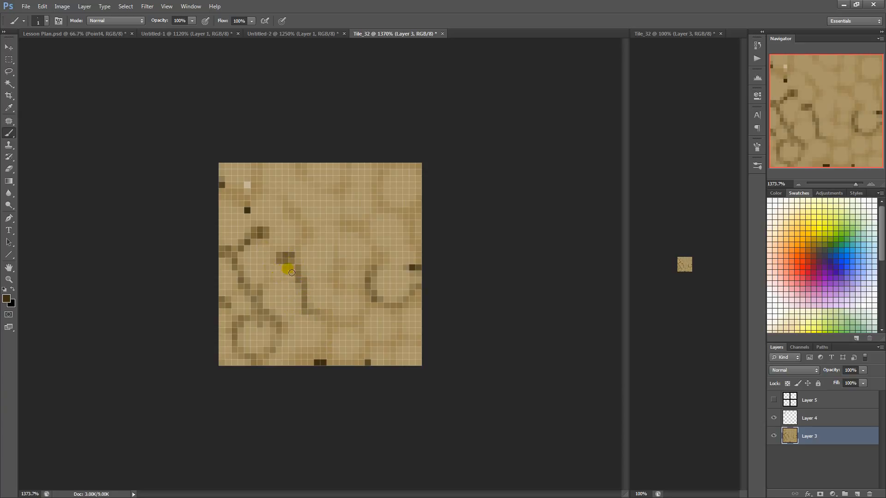
Hide Layer 4 and continue the dark brown cracks around the stones in the tile's upper-left and upper-middle areas
{"action": "mouse_move", "coordinate": [291, 272]}
{"action": "left_mouse_down"}
{"action": "mouse_move", "coordinate": [266, 293]}
{"action": "mouse_move", "coordinate": [276, 241]}
{"action": "mouse_move", "coordinate": [308, 242]}
{"action": "mouse_move", "coordinate": [292, 212]}
{"action": "mouse_move", "coordinate": [268, 192]}
{"action": "mouse_move", "coordinate": [254, 208]}
{"action": "mouse_move", "coordinate": [267, 265]}
{"action": "mouse_move", "coordinate": [215, 179]}
{"action": "mouse_move", "coordinate": [245, 208]}
{"action": "mouse_move", "coordinate": [218, 199]}
{"action": "mouse_move", "coordinate": [243, 192]}
{"action": "mouse_move", "coordinate": [261, 169]}
{"action": "mouse_move", "coordinate": [261, 188]}
{"action": "left_mouse_up"}
{"action": "left_click", "coordinate": [773, 418]}
{"action": "left_click", "coordinate": [219, 199], "text": "shift"}
{"action": "mouse_move", "coordinate": [302, 163]}
{"action": "left_mouse_down"}
{"action": "mouse_move", "coordinate": [319, 190]}
{"action": "mouse_move", "coordinate": [347, 187]}
{"action": "mouse_move", "coordinate": [336, 230]}
{"action": "mouse_move", "coordinate": [341, 226]}
{"action": "mouse_move", "coordinate": [301, 228]}
{"action": "mouse_move", "coordinate": [303, 188]}
{"action": "mouse_move", "coordinate": [292, 212]}
{"action": "left_mouse_up"}
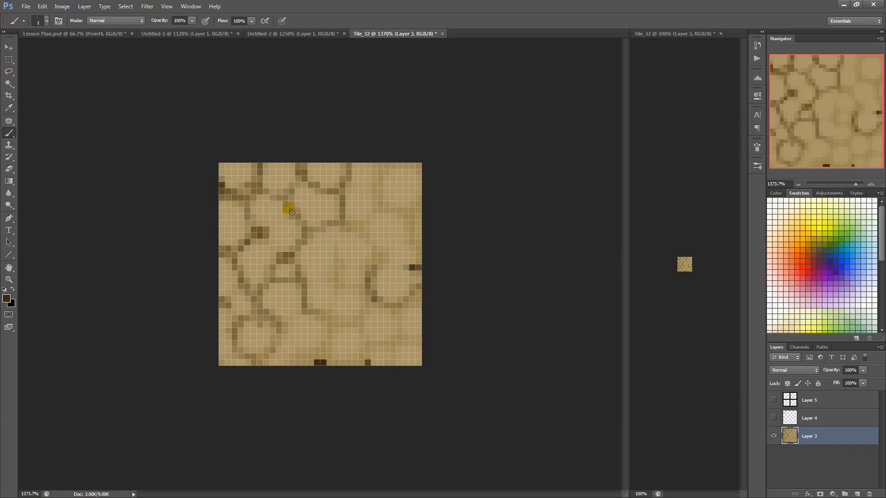
Draw dark brown cracks around the remaining stones through the tile's centre, lower part and right side
{"action": "mouse_move", "coordinate": [346, 221]}
{"action": "left_mouse_down"}
{"action": "mouse_move", "coordinate": [370, 235]}
{"action": "mouse_move", "coordinate": [373, 275]}
{"action": "mouse_move", "coordinate": [334, 277]}
{"action": "mouse_move", "coordinate": [373, 291]}
{"action": "left_mouse_up"}
{"action": "mouse_move", "coordinate": [325, 227]}
{"action": "left_mouse_down"}
{"action": "mouse_move", "coordinate": [341, 267]}
{"action": "mouse_move", "coordinate": [326, 286]}
{"action": "mouse_move", "coordinate": [305, 285]}
{"action": "mouse_move", "coordinate": [297, 257]}
{"action": "left_mouse_up"}
{"action": "mouse_move", "coordinate": [316, 327]}
{"action": "left_mouse_down"}
{"action": "mouse_move", "coordinate": [367, 318]}
{"action": "mouse_move", "coordinate": [348, 328]}
{"action": "mouse_move", "coordinate": [336, 297]}
{"action": "mouse_move", "coordinate": [315, 360]}
{"action": "mouse_move", "coordinate": [291, 330]}
{"action": "mouse_move", "coordinate": [307, 319]}
{"action": "mouse_move", "coordinate": [290, 341]}
{"action": "mouse_move", "coordinate": [314, 370]}
{"action": "mouse_move", "coordinate": [317, 362]}
{"action": "mouse_move", "coordinate": [304, 374]}
{"action": "mouse_move", "coordinate": [298, 360]}
{"action": "mouse_move", "coordinate": [360, 329]}
{"action": "mouse_move", "coordinate": [372, 352]}
{"action": "mouse_move", "coordinate": [338, 370]}
{"action": "mouse_move", "coordinate": [402, 316]}
{"action": "mouse_move", "coordinate": [383, 352]}
{"action": "mouse_move", "coordinate": [391, 311]}
{"action": "mouse_move", "coordinate": [394, 348]}
{"action": "mouse_move", "coordinate": [407, 355]}
{"action": "mouse_move", "coordinate": [420, 299]}
{"action": "left_mouse_up"}
{"action": "mouse_move", "coordinate": [424, 258]}
{"action": "left_mouse_down"}
{"action": "mouse_move", "coordinate": [414, 220]}
{"action": "mouse_move", "coordinate": [381, 207]}
{"action": "mouse_move", "coordinate": [389, 203]}
{"action": "mouse_move", "coordinate": [368, 223]}
{"action": "mouse_move", "coordinate": [410, 221]}
{"action": "mouse_move", "coordinate": [426, 192]}
{"action": "mouse_move", "coordinate": [405, 175]}
{"action": "mouse_move", "coordinate": [383, 182]}
{"action": "mouse_move", "coordinate": [394, 170]}
{"action": "mouse_move", "coordinate": [392, 194]}
{"action": "mouse_move", "coordinate": [353, 179]}
{"action": "mouse_move", "coordinate": [374, 190]}
{"action": "mouse_move", "coordinate": [345, 187]}
{"action": "mouse_move", "coordinate": [320, 303]}
{"action": "mouse_move", "coordinate": [242, 184]}
{"action": "left_mouse_up"}
Reapply the Offset filter and join the dark cracks around the stones along the exposed central seams and lower part
{"action": "key", "text": "ctrl+f"}
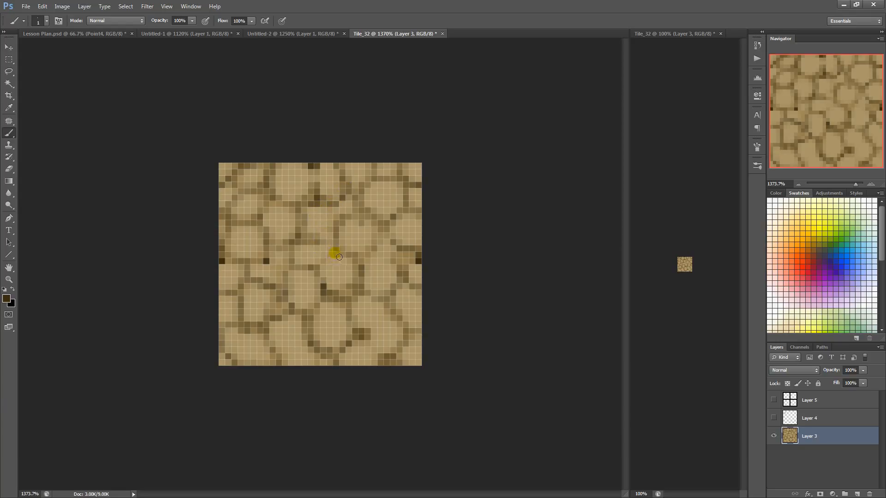
{"action": "left_click_drag", "start_coordinate": [305, 241], "coordinate": [290, 251]}
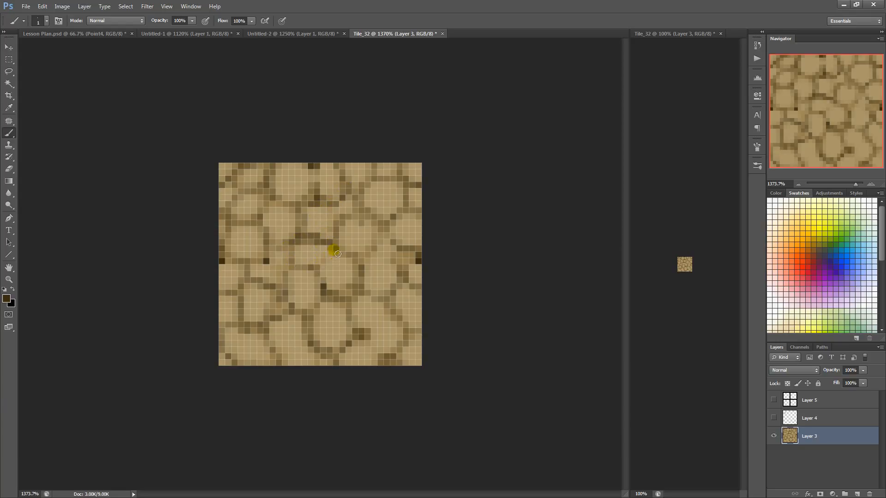
{"action": "left_click", "coordinate": [296, 323]}
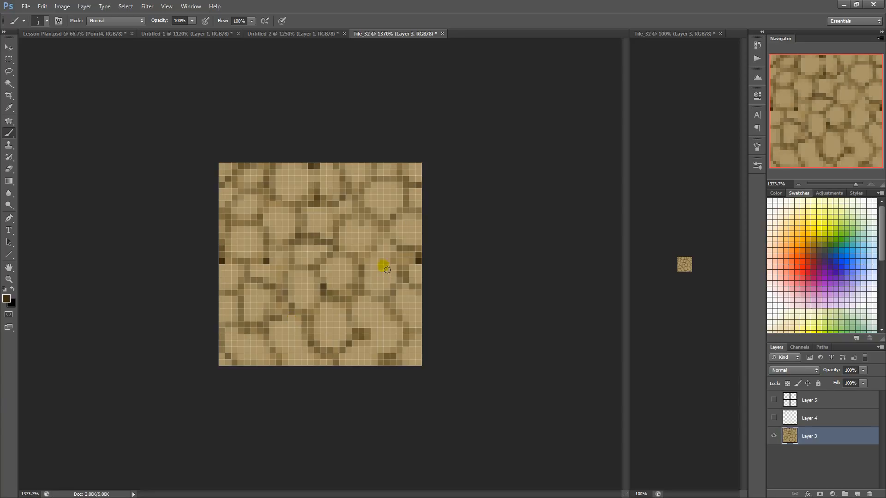
{"action": "mouse_move", "coordinate": [381, 239]}
{"action": "left_mouse_down"}
{"action": "mouse_move", "coordinate": [368, 261]}
{"action": "mouse_move", "coordinate": [393, 247]}
{"action": "mouse_move", "coordinate": [402, 265]}
{"action": "mouse_move", "coordinate": [416, 259]}
{"action": "mouse_move", "coordinate": [393, 292]}
{"action": "mouse_move", "coordinate": [412, 336]}
{"action": "mouse_move", "coordinate": [407, 350]}
{"action": "mouse_move", "coordinate": [387, 378]}
{"action": "mouse_move", "coordinate": [293, 385]}
{"action": "mouse_move", "coordinate": [389, 298]}
{"action": "mouse_move", "coordinate": [373, 292]}
{"action": "mouse_move", "coordinate": [389, 322]}
{"action": "mouse_move", "coordinate": [367, 332]}
{"action": "mouse_move", "coordinate": [395, 315]}
{"action": "mouse_move", "coordinate": [369, 346]}
{"action": "mouse_move", "coordinate": [380, 363]}
{"action": "left_mouse_up"}
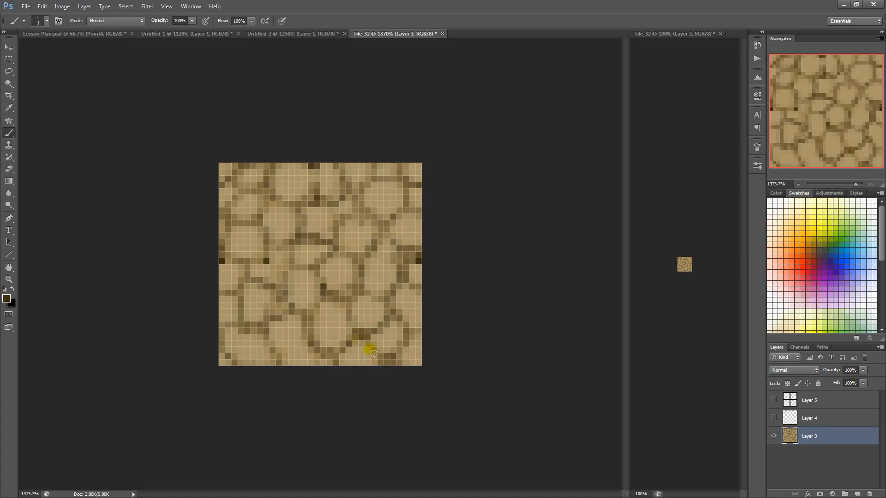
{"action": "mouse_move", "coordinate": [308, 330]}
{"action": "left_mouse_down"}
{"action": "mouse_move", "coordinate": [302, 355]}
{"action": "mouse_move", "coordinate": [307, 347]}
{"action": "mouse_move", "coordinate": [282, 361]}
{"action": "mouse_move", "coordinate": [311, 347]}
{"action": "mouse_move", "coordinate": [278, 359]}
{"action": "mouse_move", "coordinate": [276, 307]}
{"action": "left_mouse_up"}
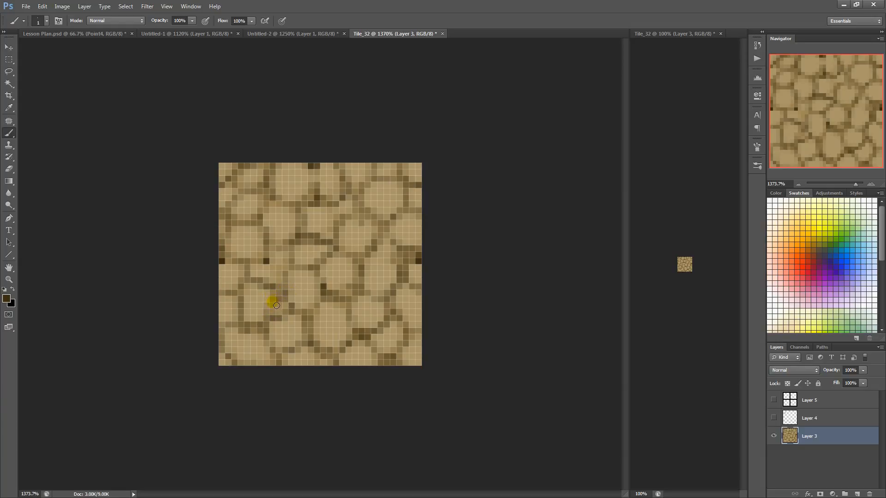
{"action": "mouse_move", "coordinate": [276, 305]}
{"action": "left_mouse_down"}
{"action": "mouse_move", "coordinate": [266, 310]}
{"action": "mouse_move", "coordinate": [290, 319]}
{"action": "left_mouse_up"}
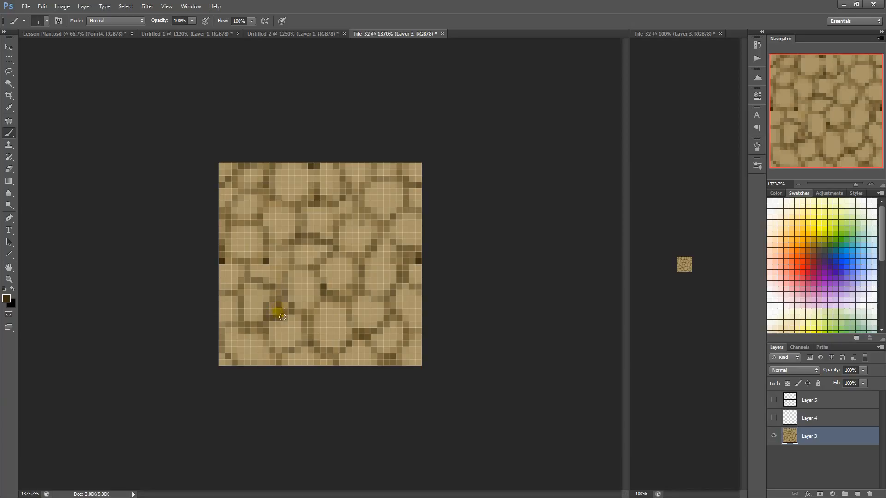
{"action": "mouse_move", "coordinate": [291, 326]}
{"action": "left_mouse_down"}
{"action": "mouse_move", "coordinate": [311, 309]}
{"action": "mouse_move", "coordinate": [280, 275]}
{"action": "left_mouse_up"}
Reapply the Offset filter repeatedly to check the crack pattern across the seams, ending with the tile shifted back
{"action": "key", "text": "ctrl+f"}
{"action": "key", "text": "ctrl+f"}
{"action": "key", "text": "ctrl+f"}
{"action": "key", "text": "ctrl+f"}
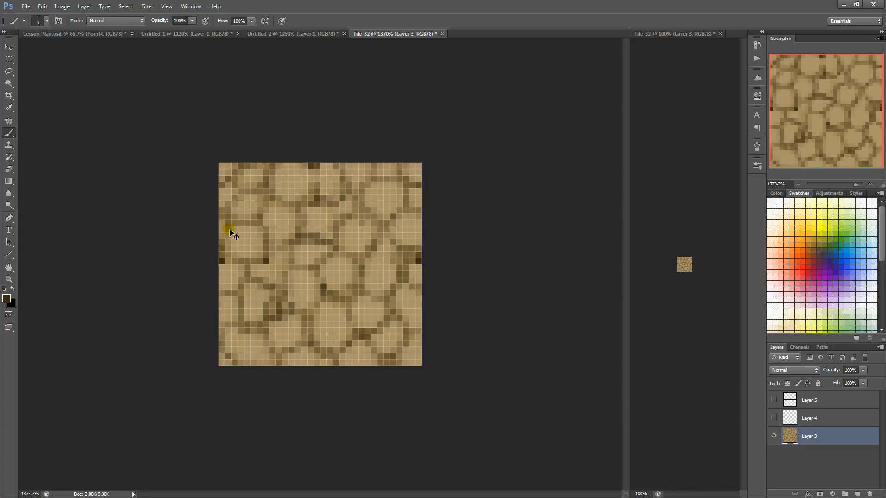
{"action": "key", "text": "ctrl+f"}
{"action": "key", "text": "ctrl+f"}
{"action": "key", "text": "ctrl+f"}
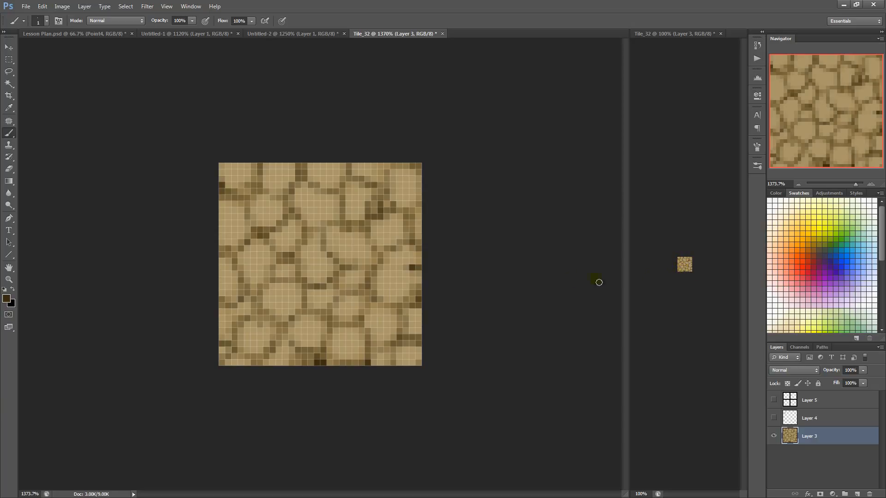
Touch up the dark cracks around the small stones near the upper-right area with browns sampled from the tile
{"action": "left_click", "coordinate": [390, 235]}
{"action": "left_click", "coordinate": [357, 208], "text": "alt"}
{"action": "left_click", "coordinate": [412, 268], "text": "alt"}
Look through the brush presets with their size and hardness settings without choosing another brush
{"action": "left_click_drag", "start_coordinate": [8, 135], "coordinate": [28, 131]}
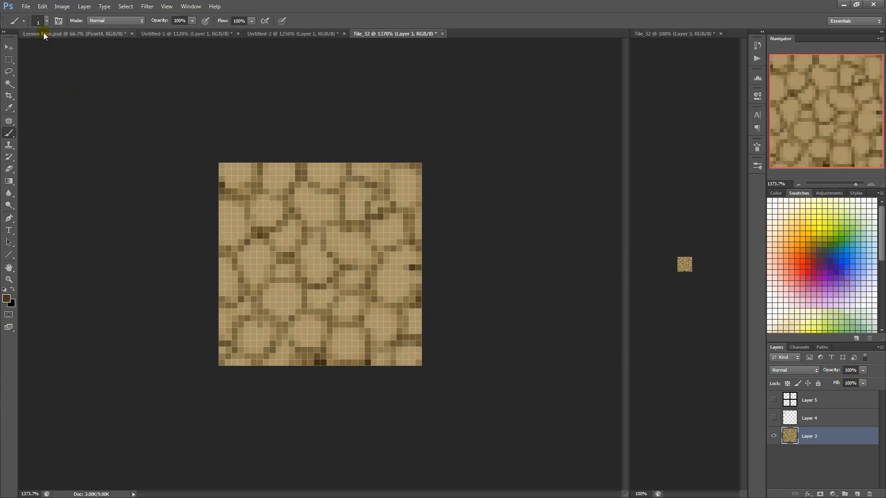
{"action": "left_click", "coordinate": [47, 21]}
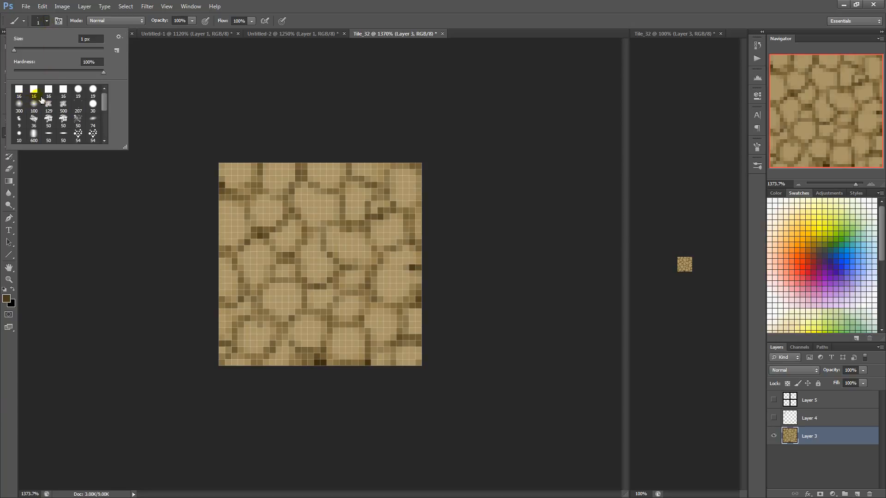
{"action": "left_click", "coordinate": [47, 20]}
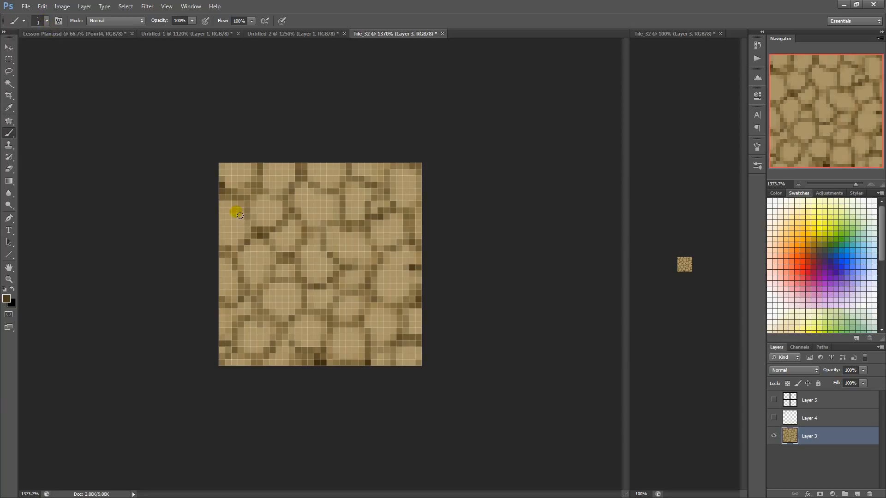
Use the Pencil tool to darken the crack below the upper-left round stone, return to the Brush tool and sample dark brown
{"action": "right_click", "coordinate": [11, 134]}
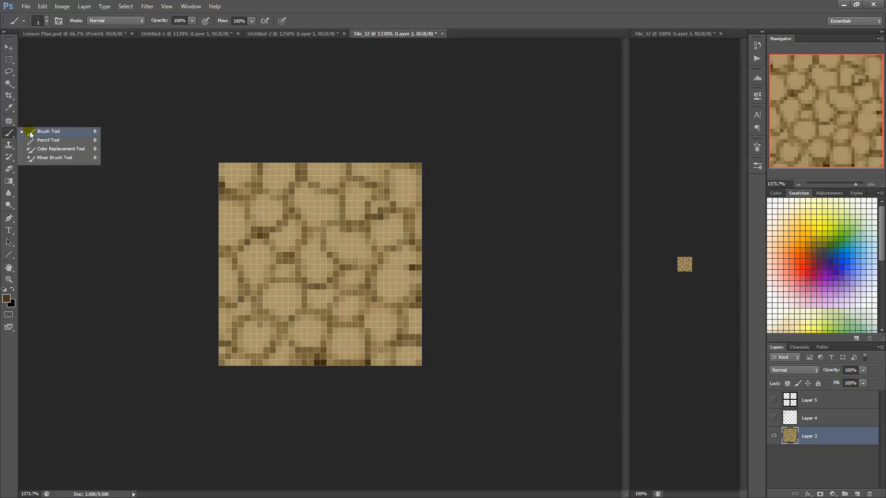
{"action": "left_click", "coordinate": [32, 140]}
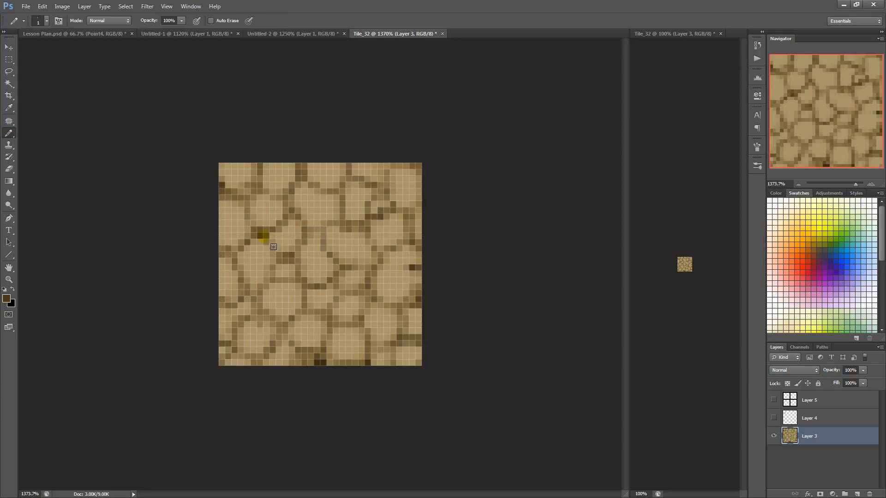
{"action": "mouse_move", "coordinate": [269, 247]}
{"action": "left_mouse_down"}
{"action": "mouse_move", "coordinate": [297, 252]}
{"action": "mouse_move", "coordinate": [280, 245]}
{"action": "mouse_move", "coordinate": [301, 283]}
{"action": "mouse_move", "coordinate": [293, 267]}
{"action": "mouse_move", "coordinate": [297, 282]}
{"action": "mouse_move", "coordinate": [94, 185]}
{"action": "mouse_move", "coordinate": [33, 118]}
{"action": "left_mouse_up"}
{"action": "left_click", "coordinate": [11, 137]}
{"action": "left_click", "coordinate": [46, 132]}
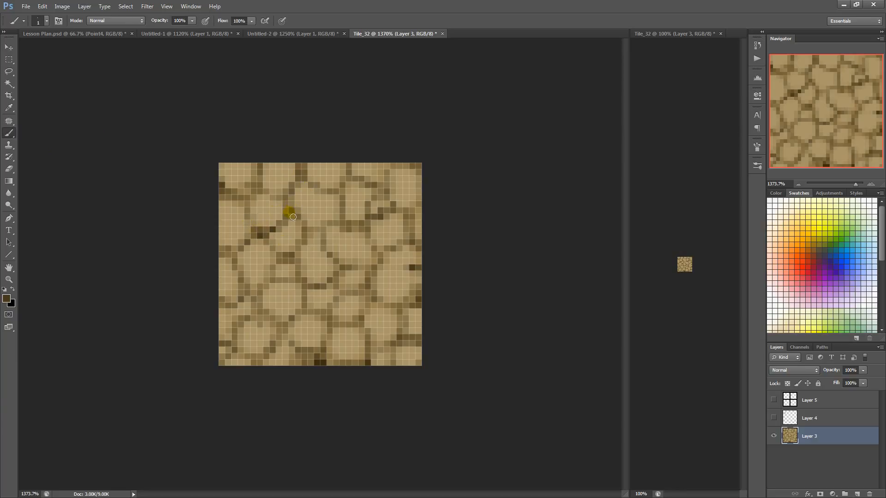
{"action": "left_click", "coordinate": [413, 270], "text": "alt"}
Add a new layer above Layer 3, fill it with black and set its blend mode to Saturation
{"action": "key", "text": "ctrl+shift+n"}
{"action": "key", "text": "Return"}
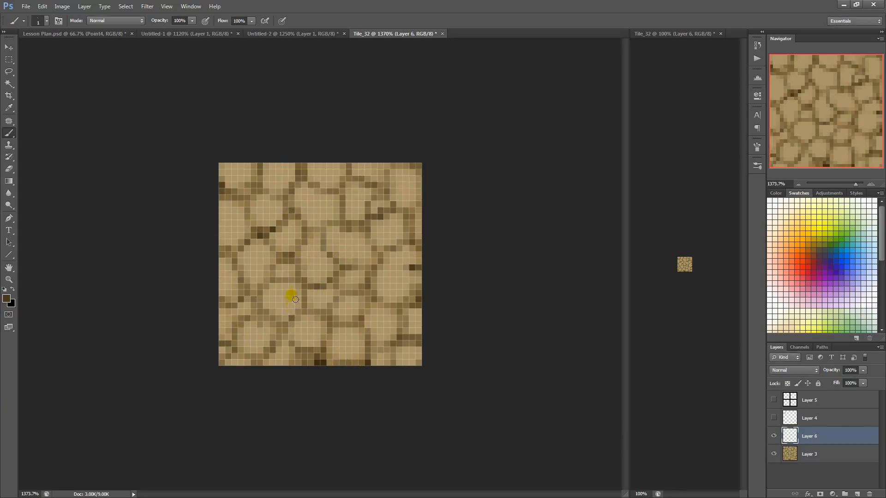
{"action": "key", "text": "x"}
{"action": "key", "text": "alt+BackSpace"}
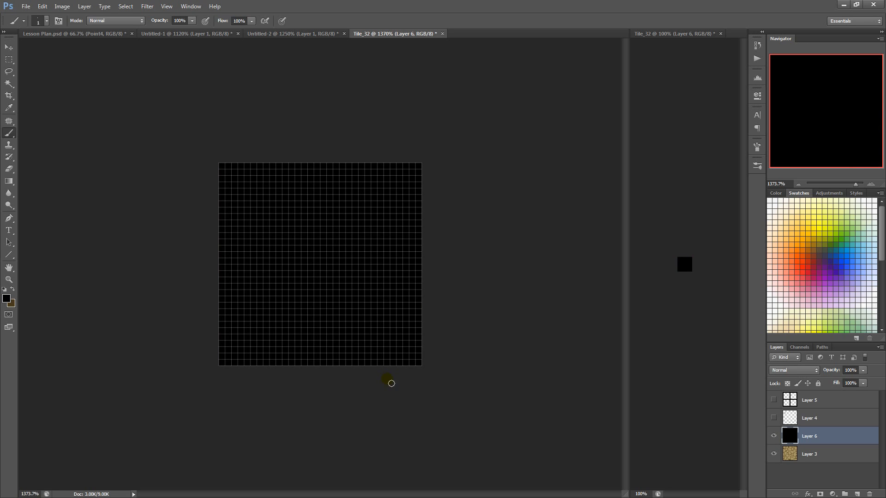
{"action": "left_click", "coordinate": [806, 374]}
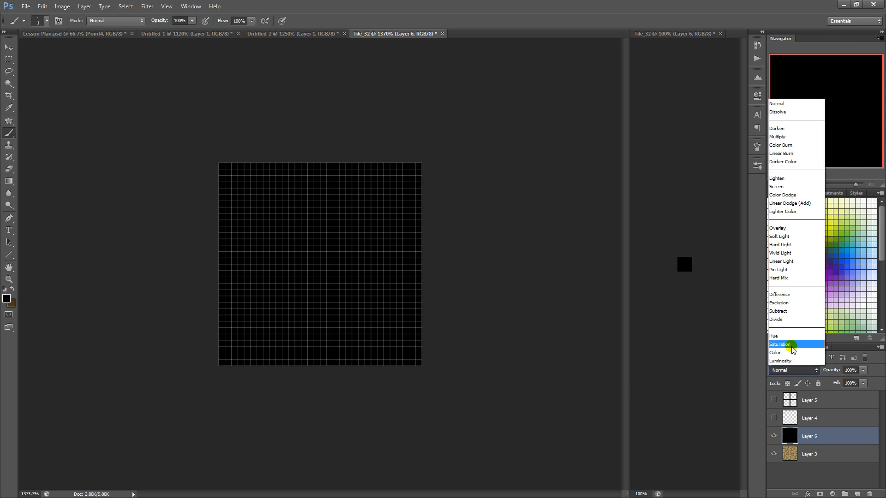
{"action": "left_click", "coordinate": [790, 343]}
With the black layer hidden, clean up the crack below the upper-left round stone on Layer 3 using light tan
{"action": "left_click", "coordinate": [805, 453]}
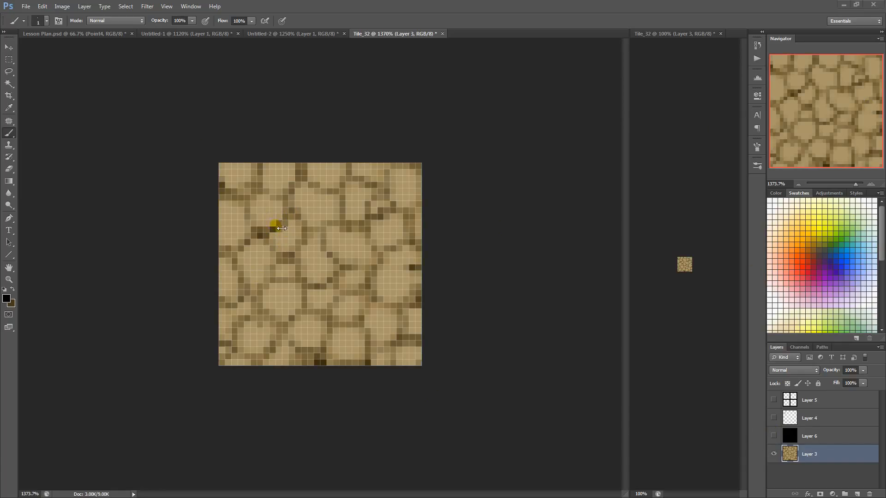
{"action": "key", "text": "x"}
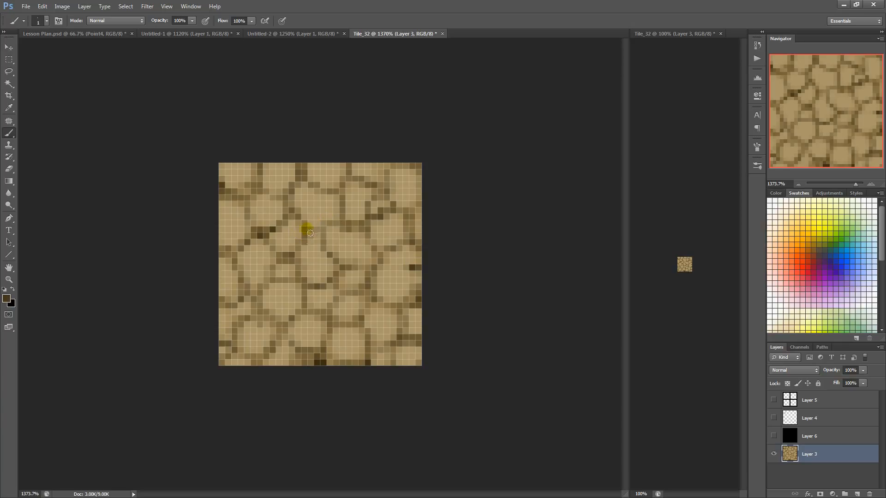
{"action": "left_click", "coordinate": [264, 235], "text": "alt"}
{"action": "left_click", "coordinate": [265, 231]}
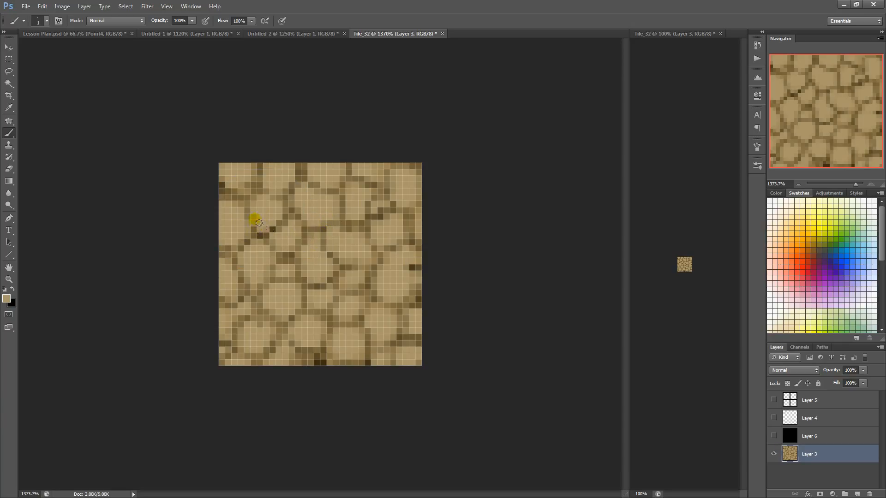
{"action": "left_click", "coordinate": [255, 235], "text": "alt"}
{"action": "left_click", "coordinate": [249, 222]}
Sample the palest tan from Layer 4's strip, hide that layer and paint 1 px highlights on the stones across the tile
{"action": "left_click", "coordinate": [774, 418]}
{"action": "left_click", "coordinate": [245, 182], "text": "alt"}
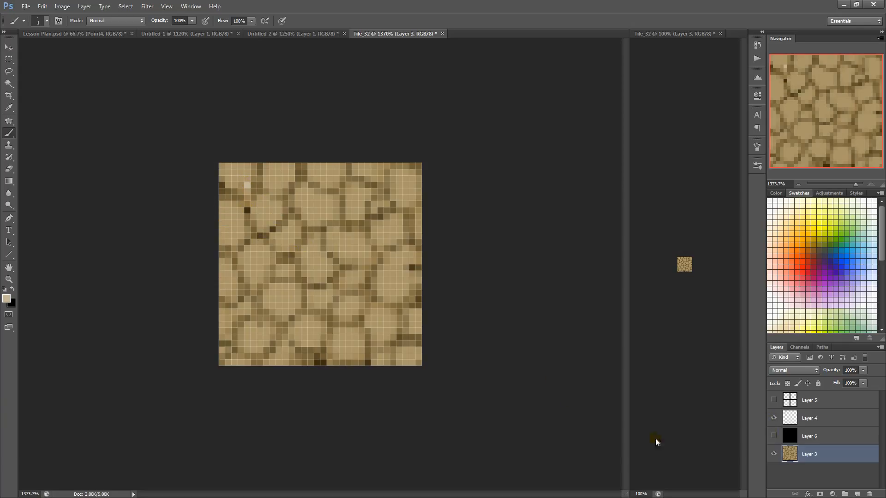
{"action": "left_click", "coordinate": [774, 418]}
{"action": "mouse_move", "coordinate": [261, 229]}
{"action": "left_mouse_down"}
{"action": "mouse_move", "coordinate": [282, 212]}
{"action": "mouse_move", "coordinate": [302, 212]}
{"action": "mouse_move", "coordinate": [319, 225]}
{"action": "mouse_move", "coordinate": [339, 205]}
{"action": "mouse_move", "coordinate": [304, 188]}
{"action": "mouse_move", "coordinate": [322, 202]}
{"action": "mouse_move", "coordinate": [337, 307]}
{"action": "mouse_move", "coordinate": [285, 304]}
{"action": "mouse_move", "coordinate": [271, 273]}
{"action": "mouse_move", "coordinate": [269, 237]}
{"action": "mouse_move", "coordinate": [310, 204]}
{"action": "mouse_move", "coordinate": [340, 201]}
{"action": "mouse_move", "coordinate": [316, 197]}
{"action": "left_mouse_up"}
{"action": "left_click_drag", "start_coordinate": [330, 238], "coordinate": [370, 257]}
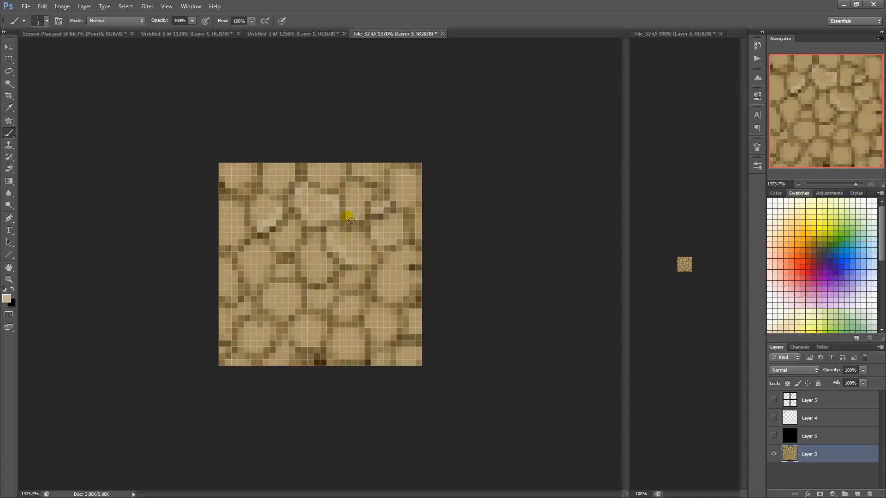
{"action": "left_click_drag", "start_coordinate": [360, 173], "coordinate": [369, 172]}
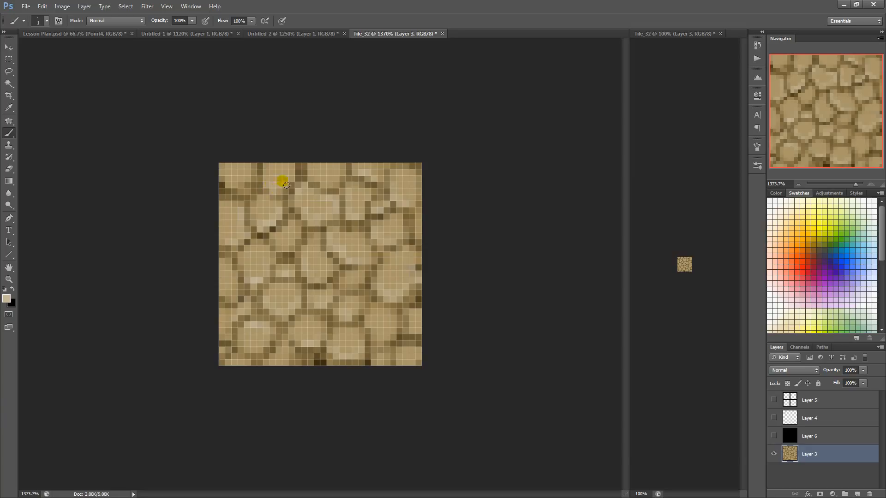
{"action": "left_click", "coordinate": [380, 348]}
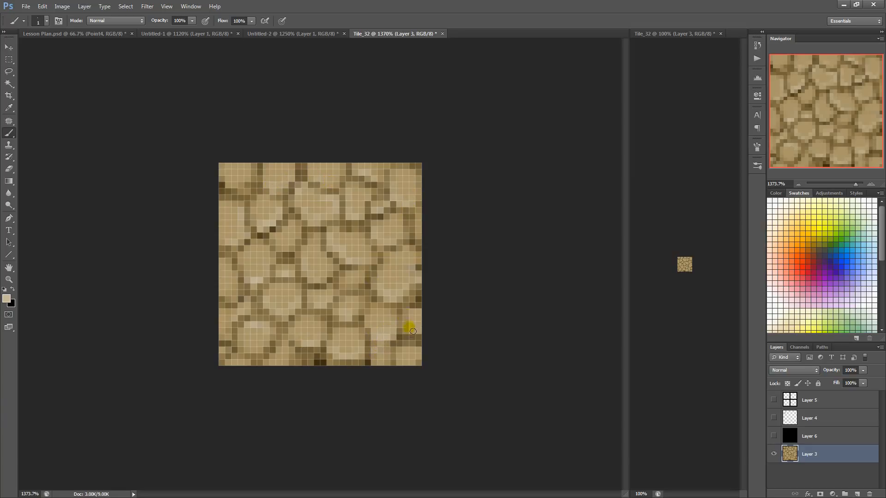
Reapply the Offset filter and check the stones' contrast in greyscale using the black Saturation layer
{"action": "key", "text": "ctrl+f"}
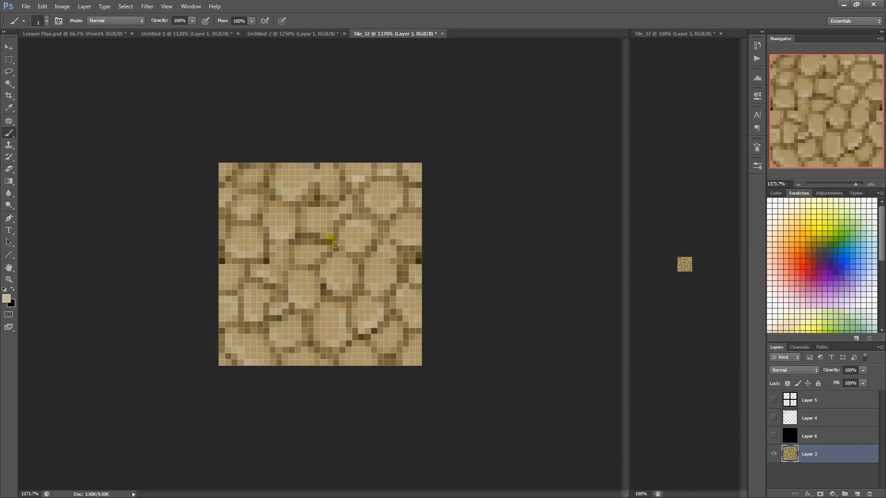
{"action": "left_click", "coordinate": [773, 436]}
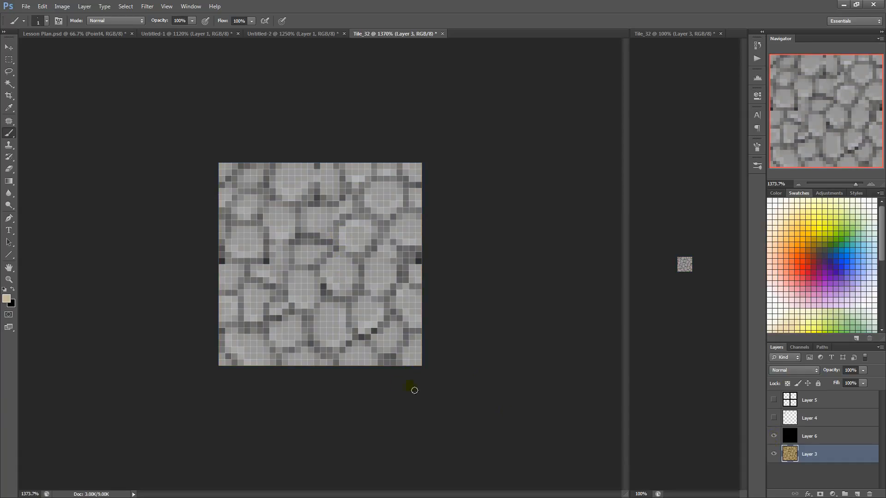
{"action": "left_click", "coordinate": [773, 436]}
Sample a light tan from Layer 4's strip and, with Layers 4 and 6 hidden, paint highlights on the central, right-hand and lower stones
{"action": "left_click", "coordinate": [774, 418]}
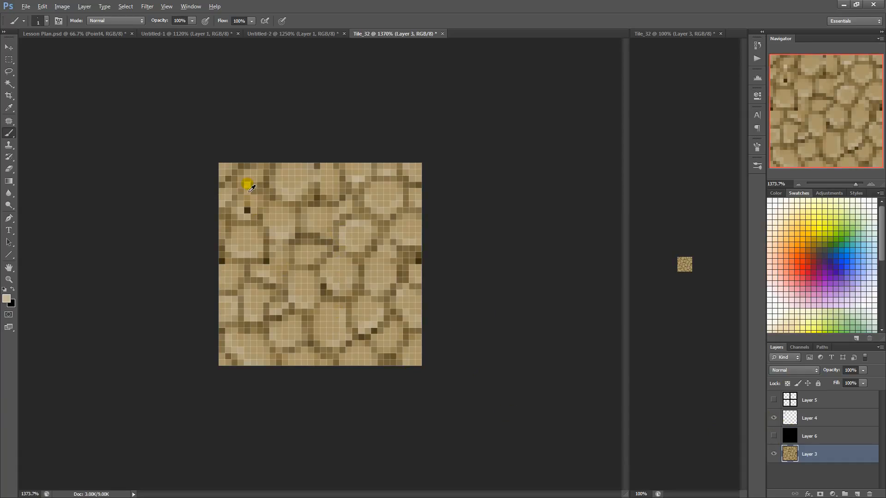
{"action": "left_click", "coordinate": [775, 419]}
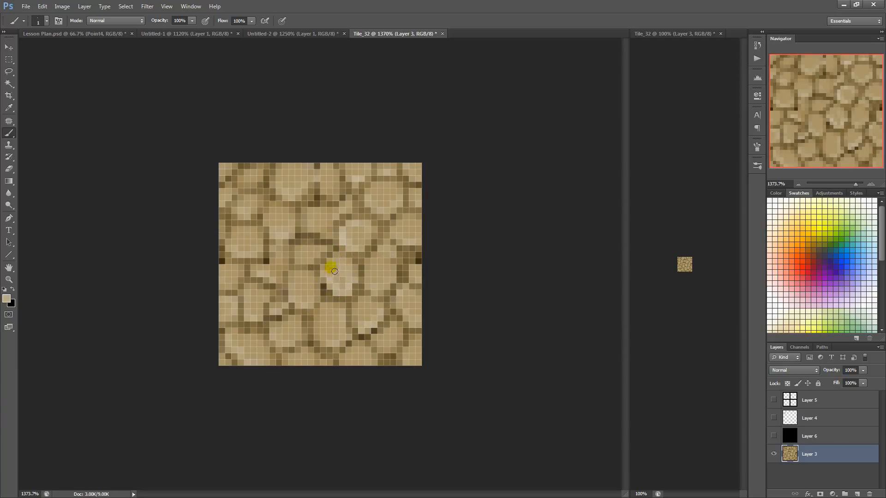
{"action": "left_click", "coordinate": [344, 236]}
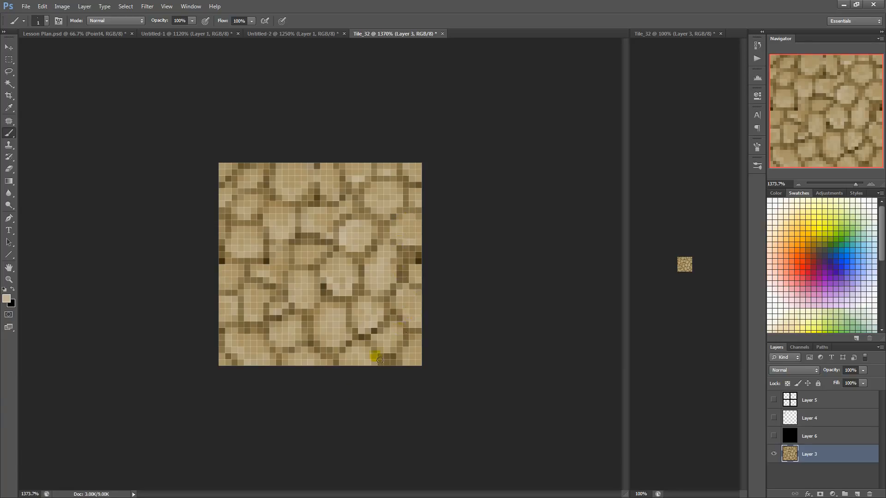
Reapply the Offset filter, retouch the stones along the tile's lower edge in light tan, and offset the tile again
{"action": "key", "text": "ctrl+f"}
{"action": "left_click_drag", "start_coordinate": [358, 230], "coordinate": [344, 230]}
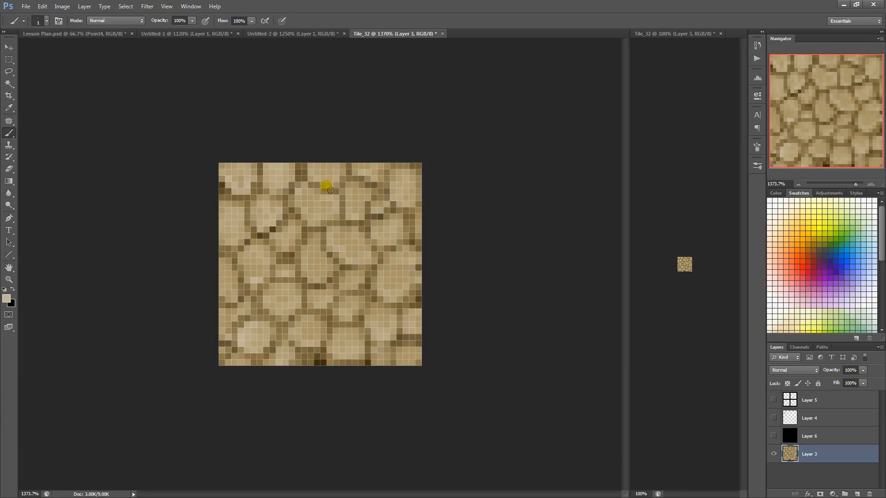
{"action": "left_click_drag", "start_coordinate": [316, 360], "coordinate": [312, 363]}
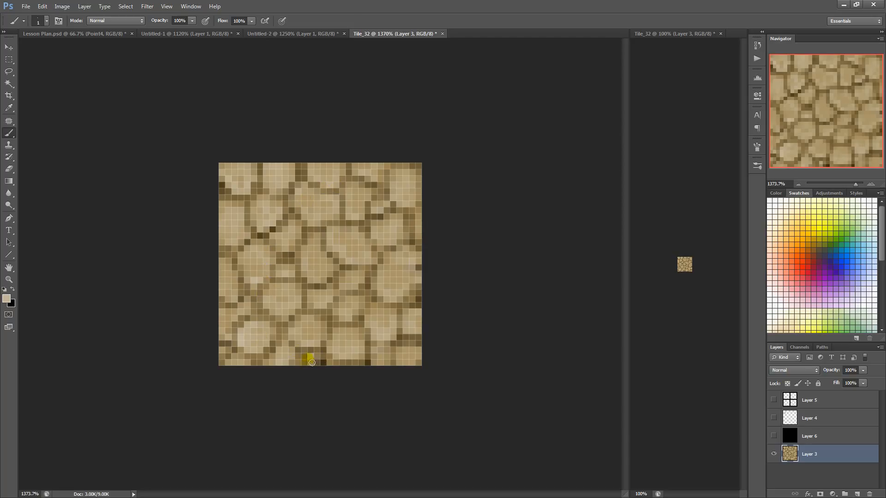
{"action": "left_click", "coordinate": [308, 364]}
{"action": "key", "text": "ctrl+f"}
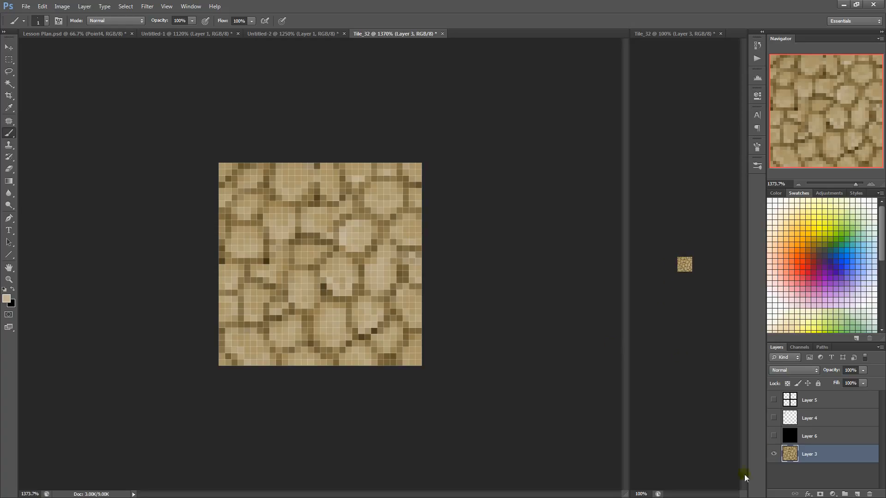
Check the tile in greyscale, copy all of Layer 3 and create a new 64 × 64 pixel document
{"action": "left_click", "coordinate": [774, 436]}
{"action": "left_click", "coordinate": [773, 436]}
{"action": "key", "text": "ctrl+a"}
{"action": "key", "text": "ctrl+c"}
{"action": "key", "text": "ctrl+n"}
{"action": "double_click", "coordinate": [230, 206]}
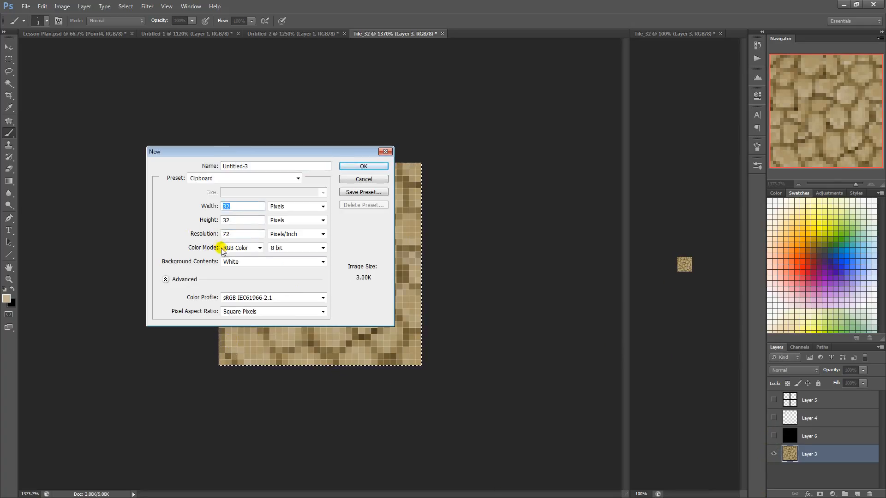
{"action": "type", "text": "64"}
{"action": "key", "text": "Tab"}
{"action": "type", "text": "64"}
{"action": "key", "text": "Return"}
Paste the tile in the upper-left corner of the new document and duplicate it into a seamless 2 × 2 repeat
{"action": "key", "text": "ctrl+v"}
{"action": "key", "text": "ctrl+t"}
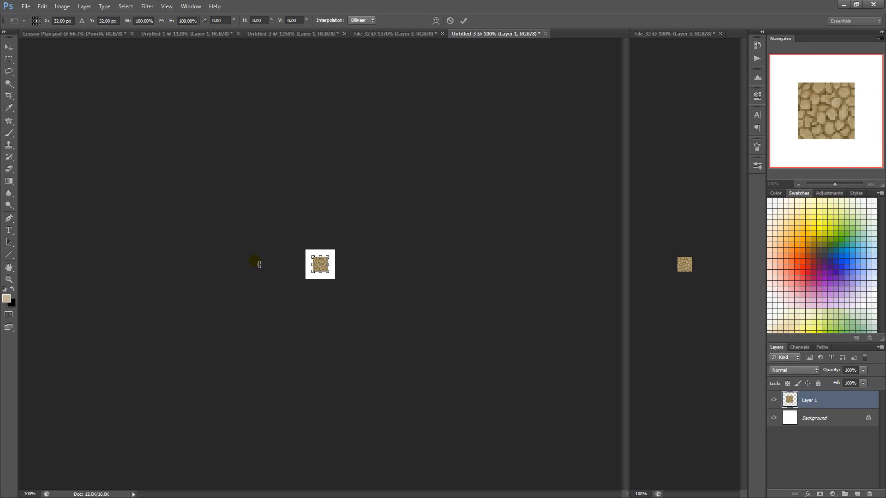
{"action": "left_click_drag", "start_coordinate": [259, 265], "coordinate": [286, 255]}
{"action": "key", "text": "Return"}
{"action": "key", "text": "ctrl+j"}
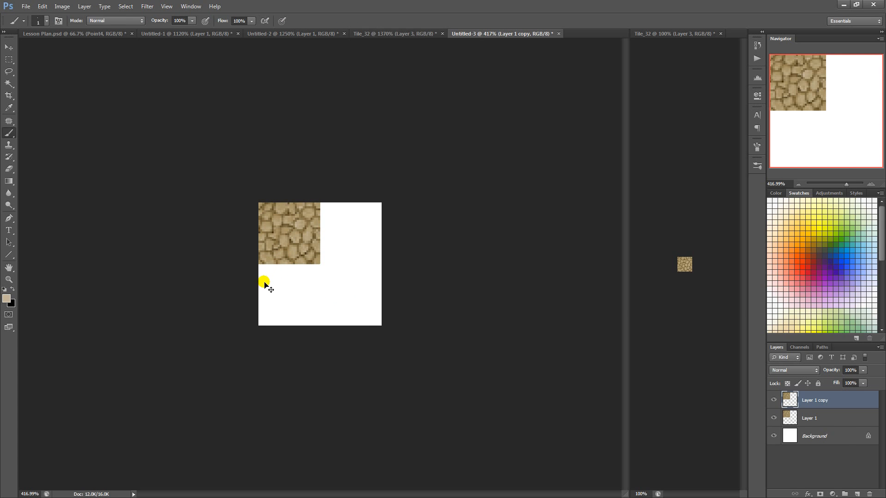
{"action": "mouse_move", "coordinate": [264, 283]}
{"action": "left_mouse_down"}
{"action": "mouse_move", "coordinate": [333, 251]}
{"action": "mouse_move", "coordinate": [326, 258]}
{"action": "mouse_move", "coordinate": [346, 300]}
{"action": "left_mouse_up"}
{"action": "key", "text": "ctrl+t"}
{"action": "key", "text": "Return"}
Check the repeated tile pattern at 100% and compare it with the other open tile documents
{"action": "left_click", "coordinate": [31, 494]}
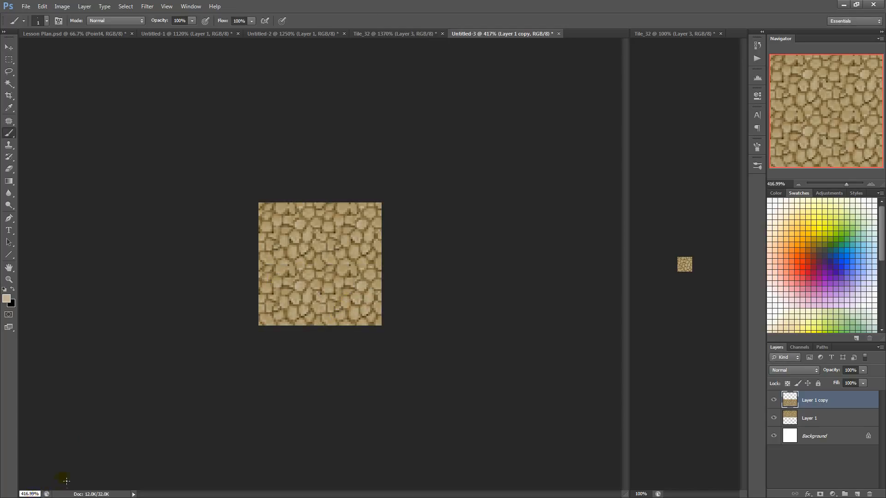
{"action": "type", "text": "100"}
{"action": "key", "text": "Return"}
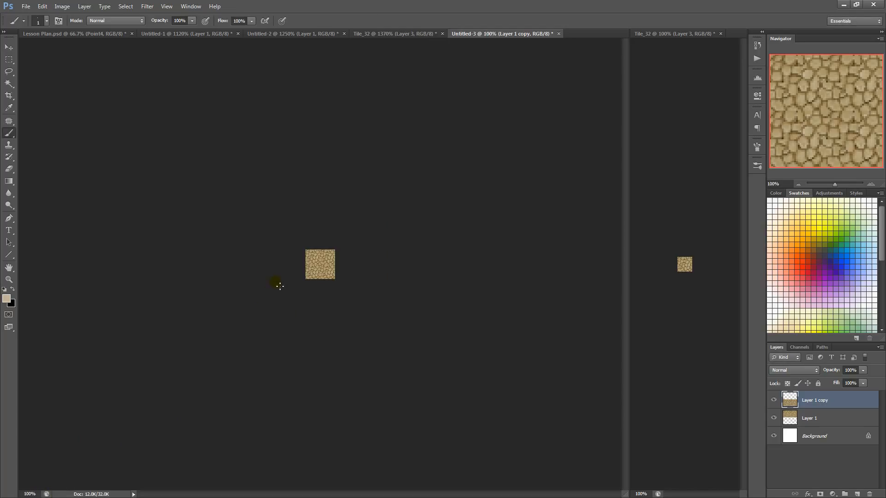
{"action": "left_click", "coordinate": [187, 34]}
{"action": "left_click", "coordinate": [255, 34]}
{"action": "left_click", "coordinate": [379, 33]}
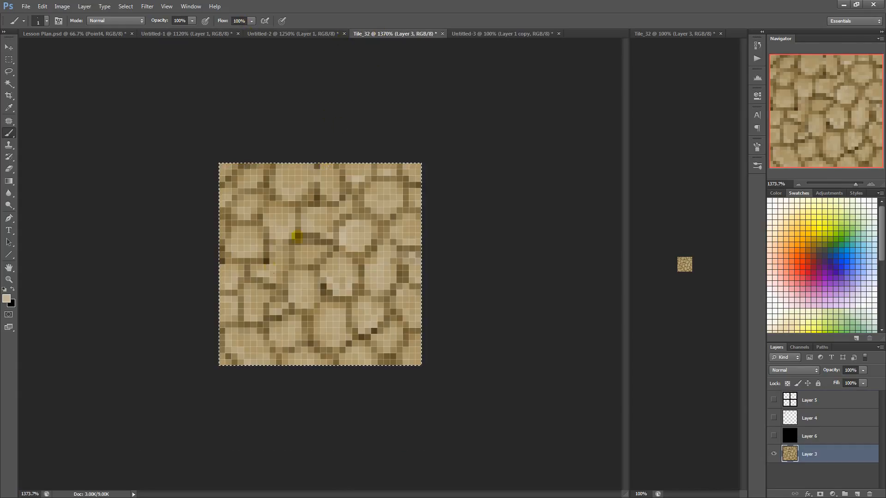
{"action": "key", "text": "m"}
{"action": "left_click", "coordinate": [475, 33]}
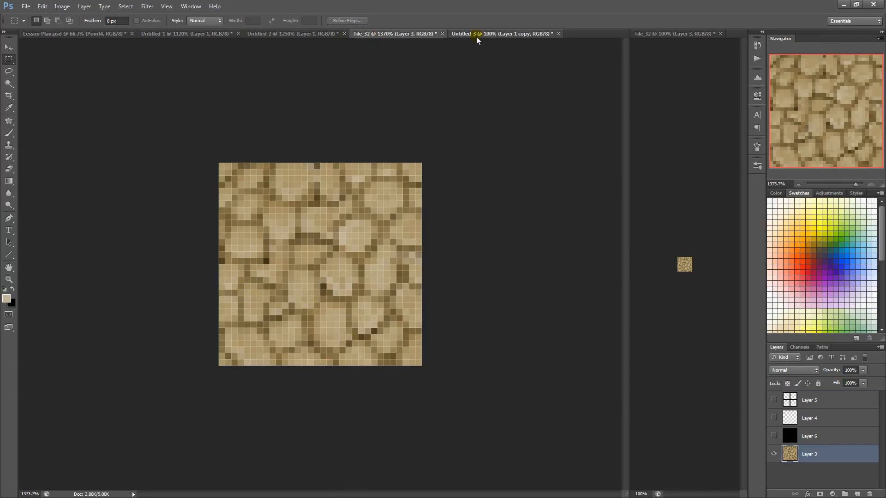
{"action": "left_click_drag", "start_coordinate": [276, 255], "coordinate": [263, 215]}
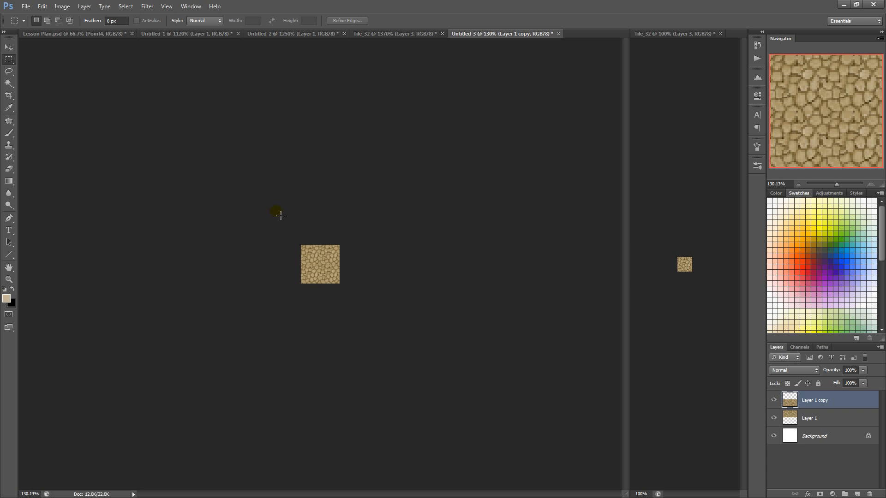
{"action": "left_click", "coordinate": [323, 34]}
On Layer 3 of Tile_32, repaint the crack between the two upper stones in brown and darken nearby crack junctions with the darkest brown
{"action": "left_click", "coordinate": [372, 33]}
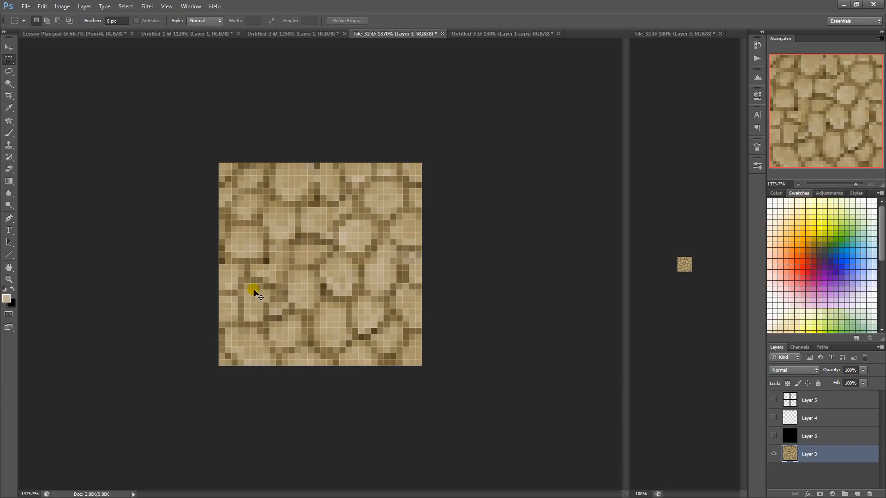
{"action": "key", "text": "b"}
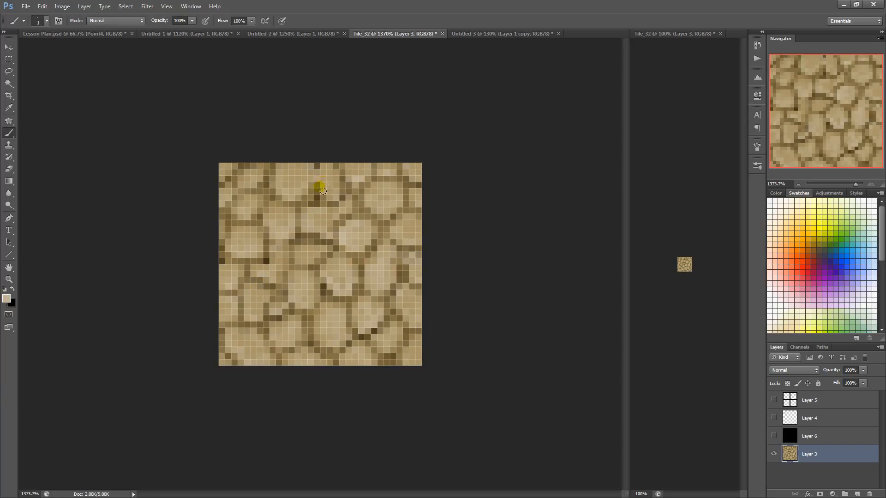
{"action": "left_click", "coordinate": [316, 186], "text": "alt"}
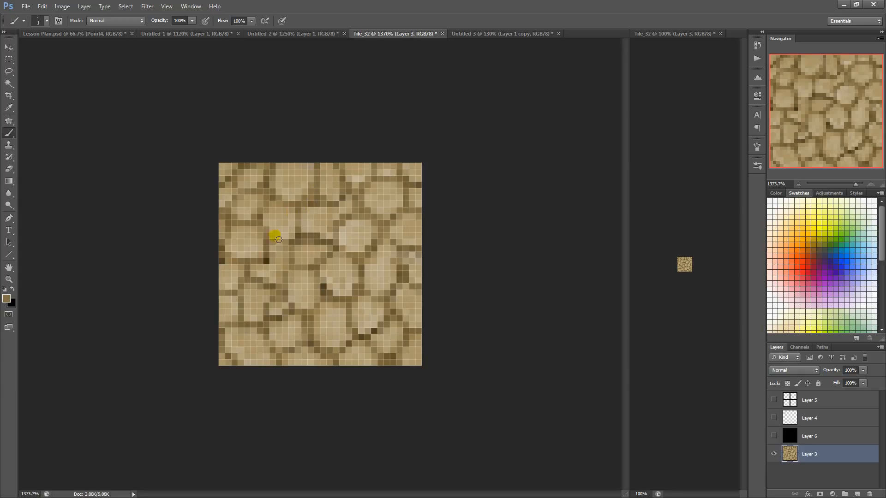
{"action": "left_click", "coordinate": [270, 256], "text": "alt"}
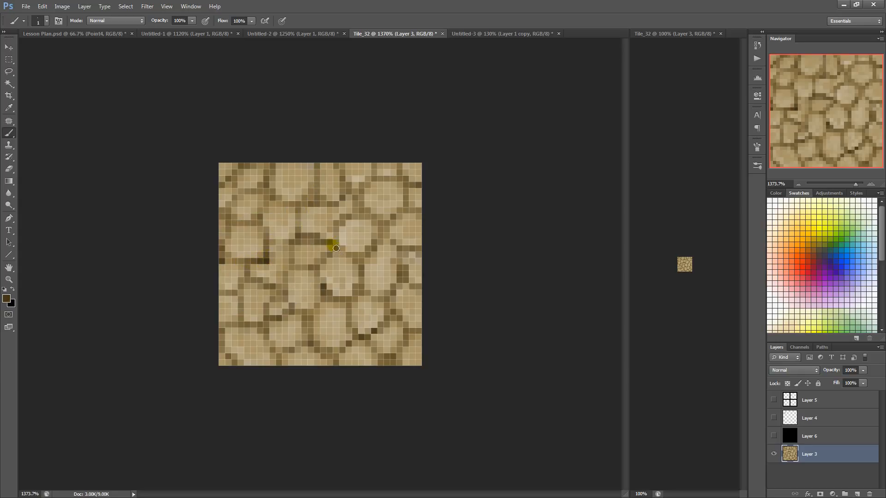
{"action": "left_click_drag", "start_coordinate": [336, 248], "coordinate": [338, 241]}
{"action": "left_click_drag", "start_coordinate": [319, 207], "coordinate": [316, 202]}
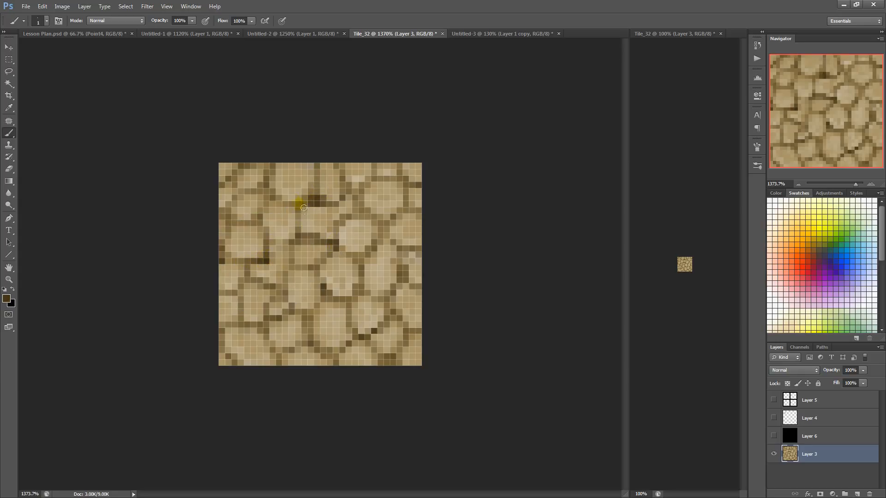
Highlight the small stone at the upper edge with light tan and paint a tiny pebble in the crack junction below it
{"action": "left_click", "coordinate": [325, 202], "text": "alt"}
{"action": "left_click", "coordinate": [346, 238], "text": "alt"}
{"action": "left_click_drag", "start_coordinate": [323, 184], "coordinate": [325, 170]}
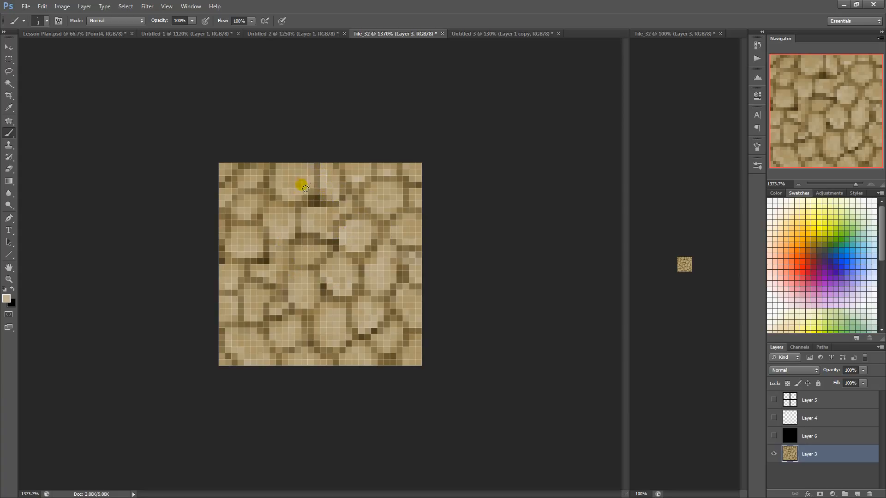
{"action": "left_click", "coordinate": [316, 200], "text": "alt"}
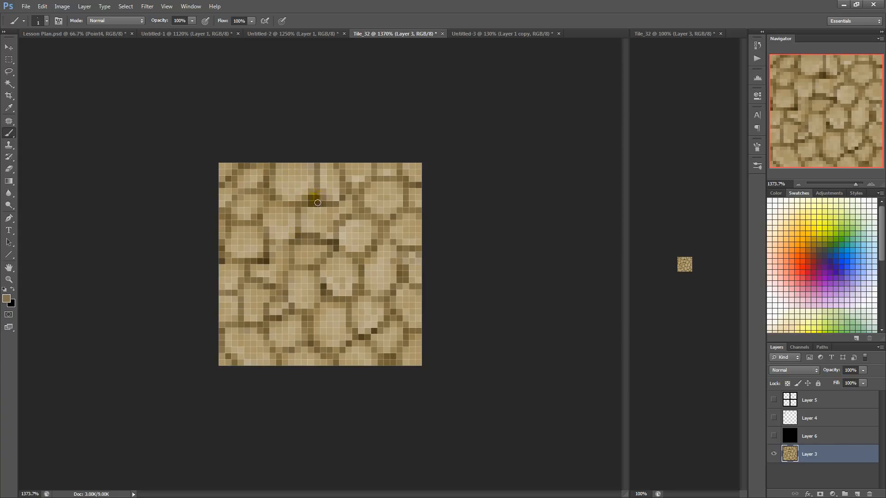
{"action": "left_click", "coordinate": [322, 204], "text": "alt"}
{"action": "left_click", "coordinate": [311, 212], "text": "alt"}
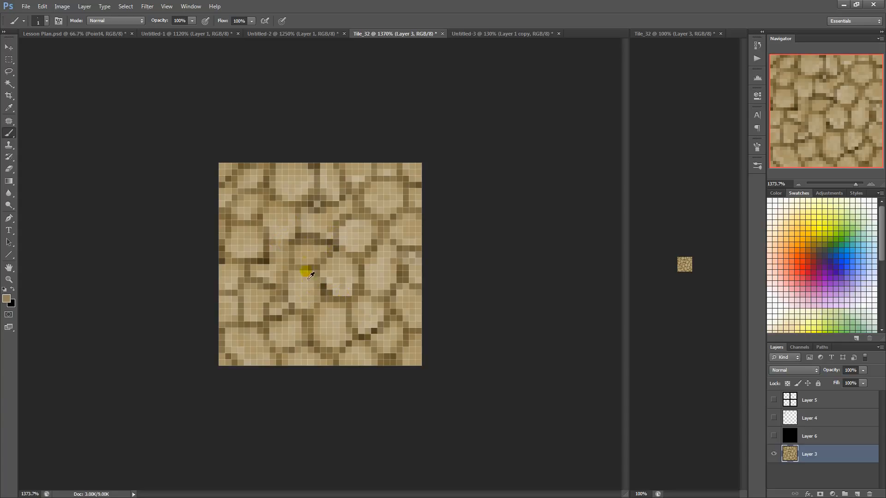
Define the left side of the small stone just left of the tile's centre with brown crack pixels, checking the contrast in greyscale
{"action": "left_click", "coordinate": [326, 290]}
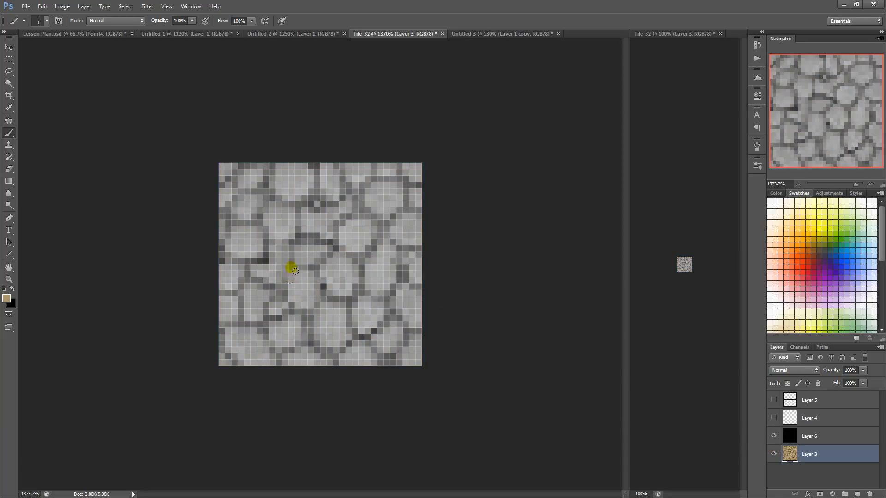
{"action": "left_click", "coordinate": [317, 275], "text": "alt"}
{"action": "left_click", "coordinate": [292, 272]}
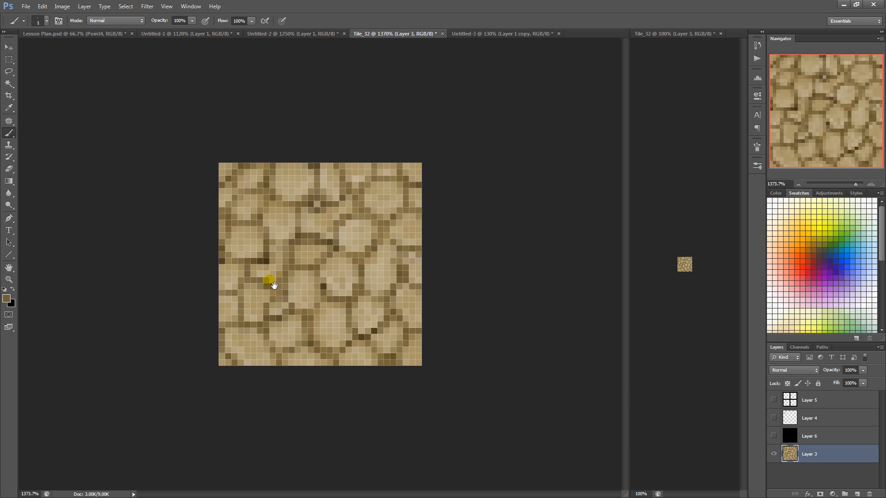
{"action": "scroll", "coordinate": [232, 205], "scroll_direction": "down", "scroll_amount": 5}
{"action": "scroll", "coordinate": [232, 205], "scroll_direction": "up", "scroll_amount": 5}
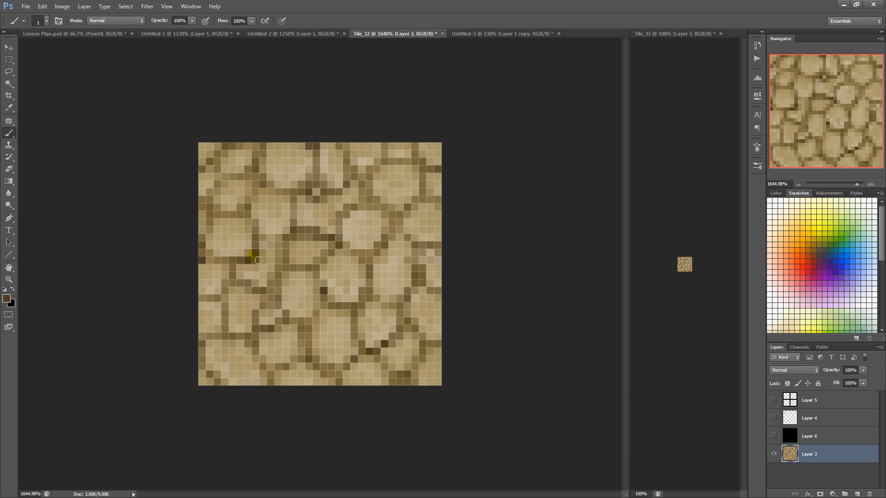
Break up the small stone at the tile's upper edge with short brown cracks and sampled tan pixels
{"action": "scroll", "coordinate": [256, 242], "scroll_direction": "down", "scroll_amount": 5}
{"action": "scroll", "coordinate": [254, 223], "scroll_direction": "up", "scroll_amount": 4}
{"action": "scroll", "coordinate": [251, 266], "scroll_direction": "down", "scroll_amount": 2}
{"action": "scroll", "coordinate": [286, 233], "scroll_direction": "up", "scroll_amount": 2}
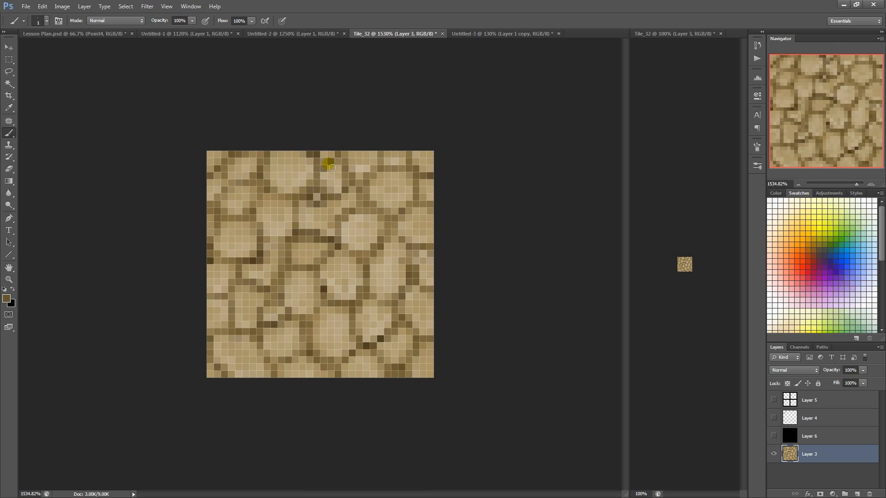
{"action": "left_click", "coordinate": [323, 175], "text": "alt"}
{"action": "scroll", "coordinate": [285, 219], "scroll_direction": "down", "scroll_amount": 1}
Replace the old tile layers in Untitled-3 with the updated tile, repeated 2 × 2 across the canvas
{"action": "key", "text": "ctrl+Tab"}
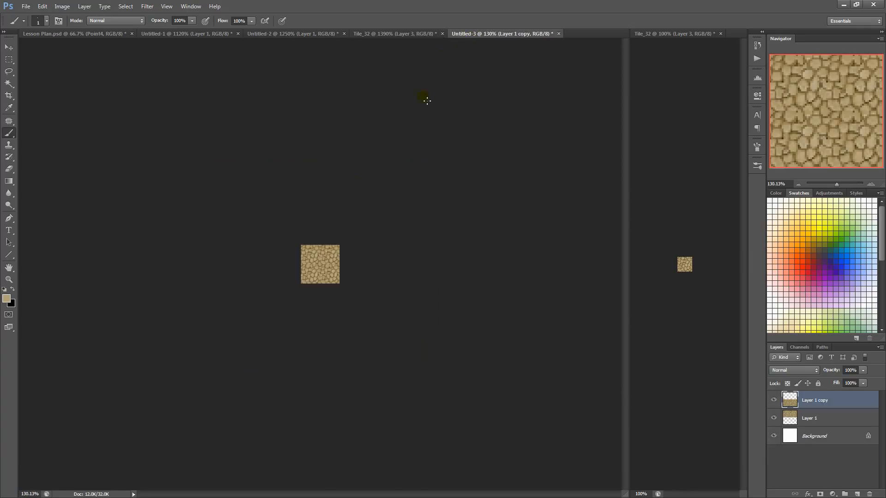
{"action": "key", "text": "Delete"}
{"action": "key", "text": "Delete"}
{"action": "key", "text": "ctrl+v"}
{"action": "key", "text": "ctrl+t"}
{"action": "mouse_move", "coordinate": [321, 265]}
{"action": "left_mouse_down"}
{"action": "mouse_move", "coordinate": [307, 257]}
{"action": "mouse_move", "coordinate": [335, 281]}
{"action": "left_mouse_up"}
{"action": "key", "text": "Return"}
{"action": "key", "text": "ctrl+j"}
{"action": "key", "text": "ctrl+t"}
{"action": "key", "text": "Return"}
{"action": "key", "text": "b"}
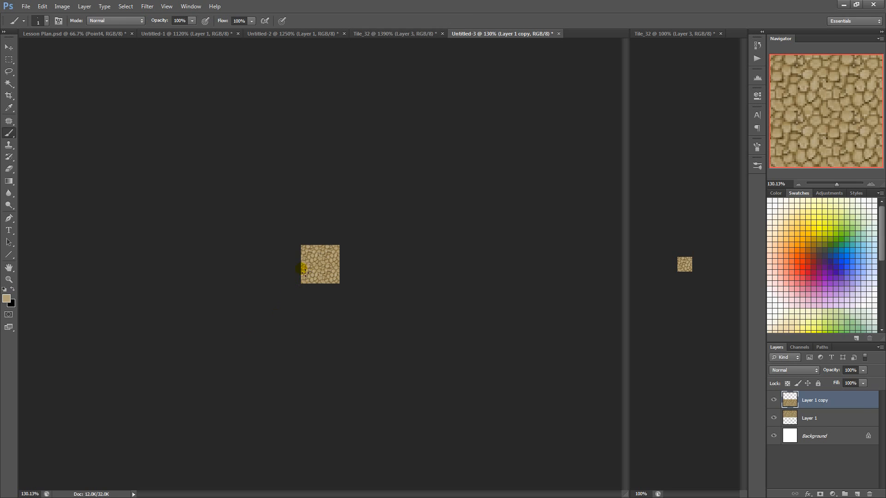
Compare the repeat with the cobblestones in Untitled-2, and inspect Tile_32's seams by applying the Offset filter twice
{"action": "left_click_drag", "start_coordinate": [243, 224], "coordinate": [309, 313]}
{"action": "left_click", "coordinate": [310, 33]}
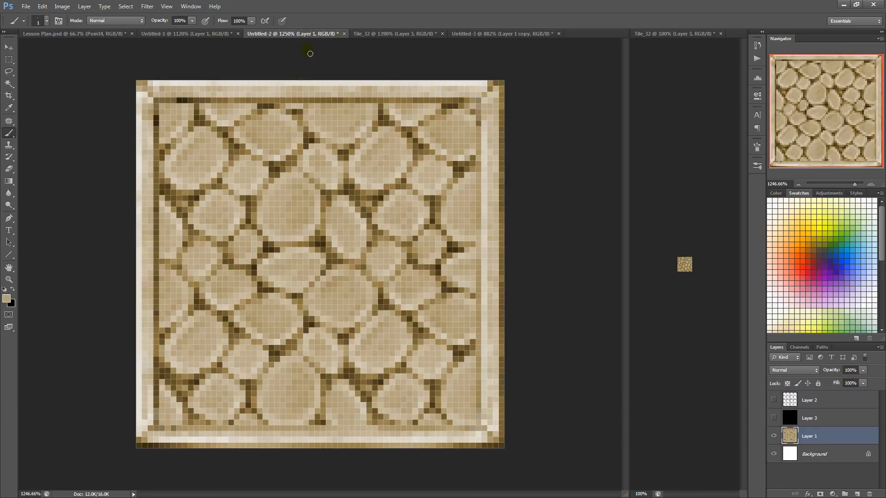
{"action": "key", "text": "ctrl+Tab"}
{"action": "key", "text": "ctrl+d"}
{"action": "key", "text": "m"}
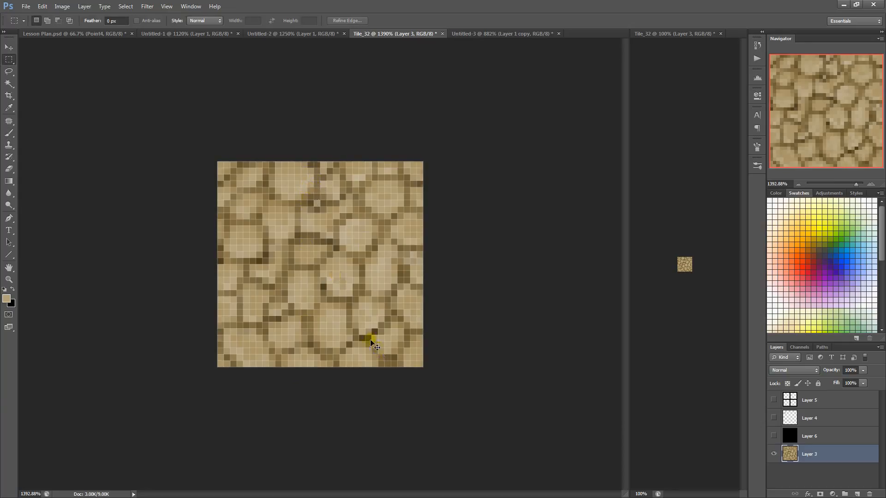
{"action": "key", "text": "ctrl+f"}
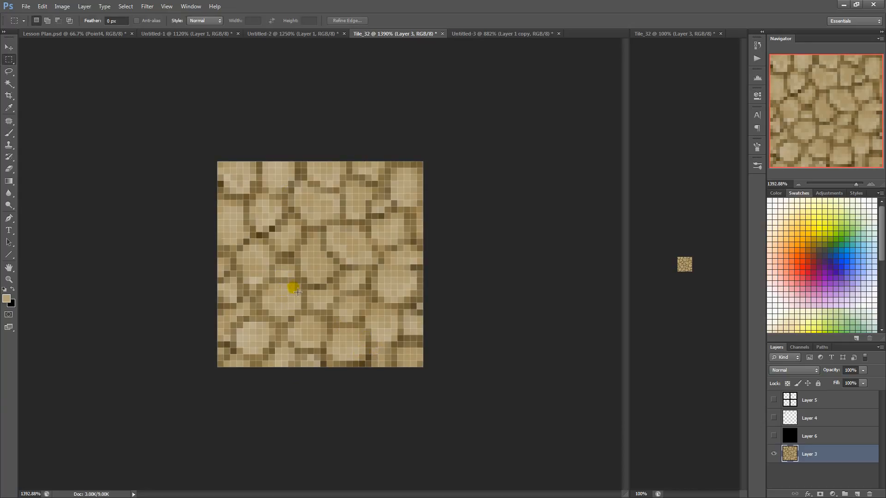
{"action": "key", "text": "ctrl+f"}
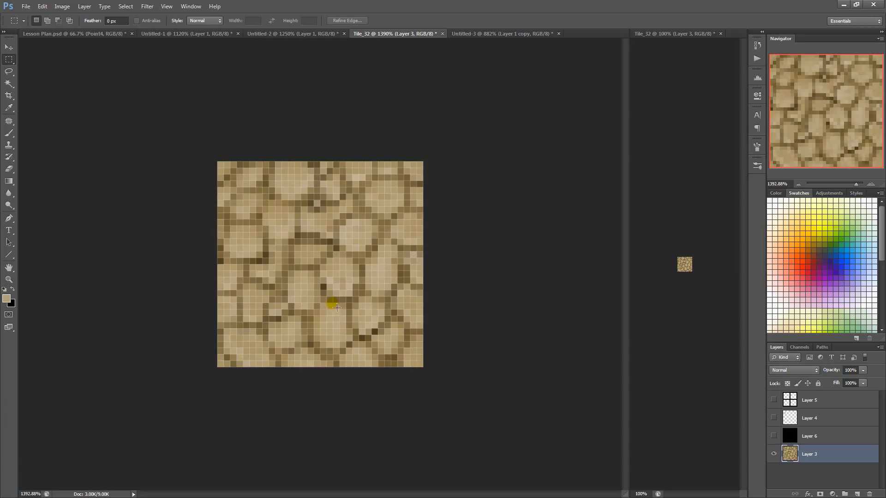
Mark the large stone near the tile's upper edge with a black pixel and reapply the Offset filter
{"action": "key", "text": "x"}
{"action": "key", "text": "b"}
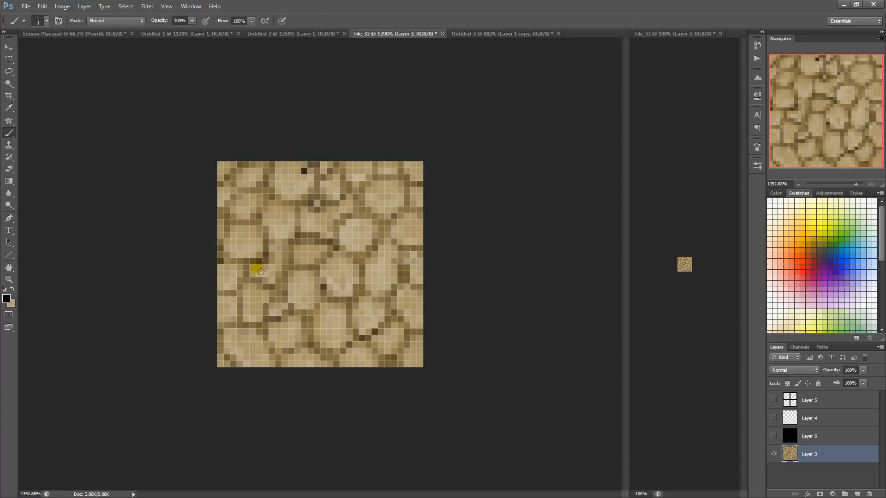
{"action": "key", "text": "ctrl+f"}
Split the marked large stone near the right edge with a crack across its upper part and reshade it in sampled tans
{"action": "left_click", "coordinate": [408, 276], "text": "alt"}
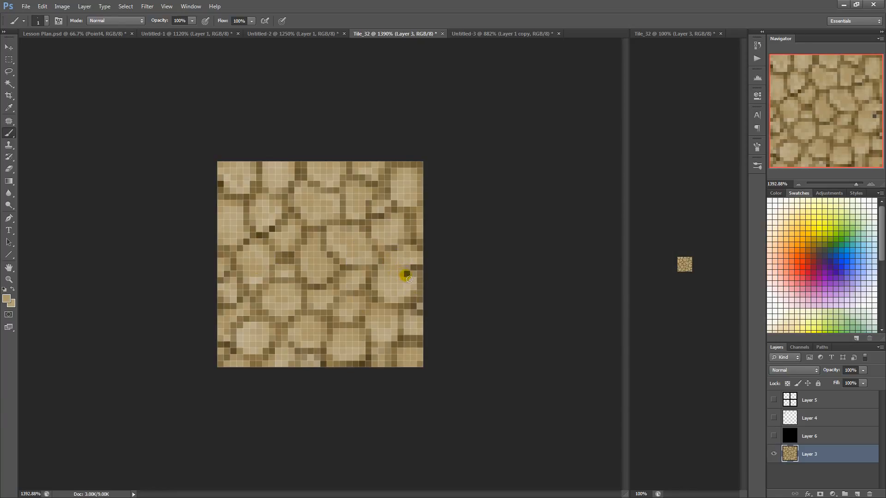
{"action": "left_click", "coordinate": [415, 268], "text": "alt"}
{"action": "mouse_move", "coordinate": [402, 261]}
{"action": "left_mouse_down"}
{"action": "mouse_move", "coordinate": [406, 298]}
{"action": "mouse_move", "coordinate": [416, 265]}
{"action": "mouse_move", "coordinate": [387, 261]}
{"action": "mouse_move", "coordinate": [409, 271]}
{"action": "mouse_move", "coordinate": [378, 276]}
{"action": "mouse_move", "coordinate": [415, 274]}
{"action": "mouse_move", "coordinate": [425, 290]}
{"action": "mouse_move", "coordinate": [422, 274]}
{"action": "mouse_move", "coordinate": [398, 290]}
{"action": "mouse_move", "coordinate": [405, 292]}
{"action": "mouse_move", "coordinate": [406, 275]}
{"action": "mouse_move", "coordinate": [386, 270]}
{"action": "mouse_move", "coordinate": [392, 263]}
{"action": "mouse_move", "coordinate": [343, 273]}
{"action": "mouse_move", "coordinate": [349, 289]}
{"action": "mouse_move", "coordinate": [363, 287]}
{"action": "mouse_move", "coordinate": [340, 295]}
{"action": "left_mouse_up"}
{"action": "left_click", "coordinate": [399, 292], "text": "alt"}
{"action": "left_click", "coordinate": [409, 270], "text": "alt"}
{"action": "left_click", "coordinate": [401, 291], "text": "alt"}
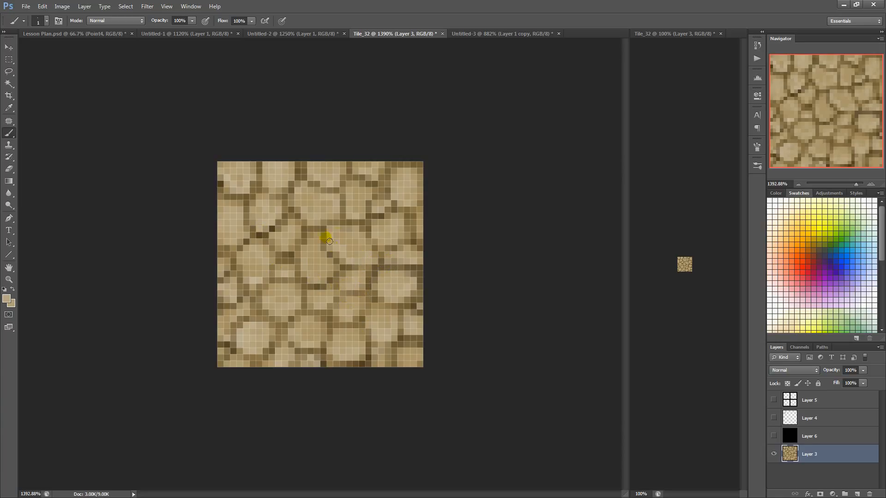
Refine the cracks around the central stones in Tile_32 with sampled dark brown and tan pixels
{"action": "left_click", "coordinate": [272, 228], "text": "alt"}
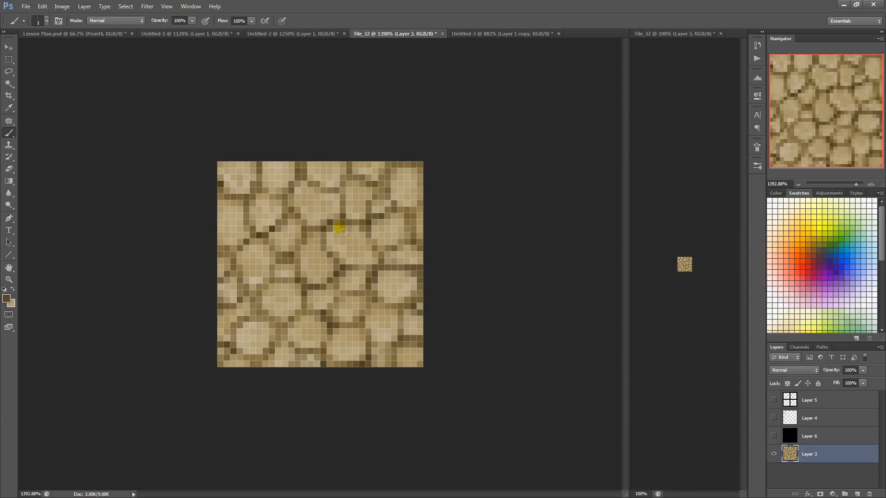
{"action": "left_click", "coordinate": [374, 202], "text": "alt"}
{"action": "scroll", "coordinate": [299, 201], "scroll_direction": "down", "scroll_amount": 8}
{"action": "scroll", "coordinate": [275, 258], "scroll_direction": "up", "scroll_amount": 6}
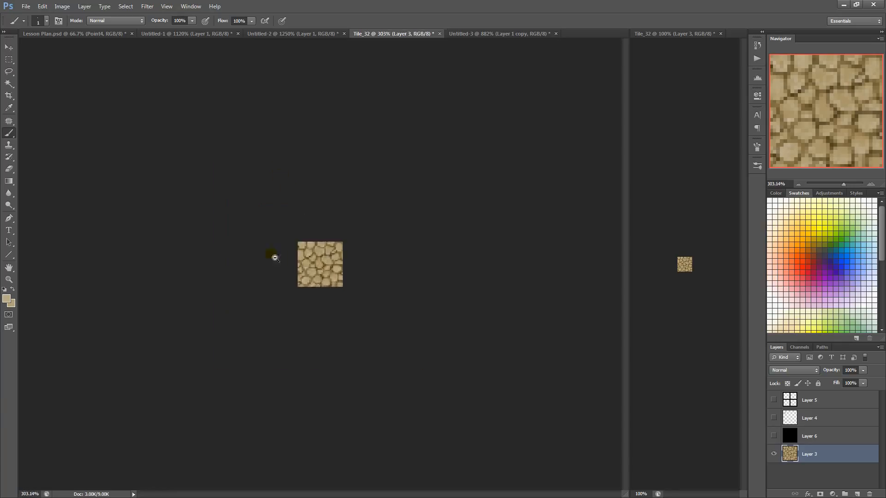
{"action": "scroll", "coordinate": [240, 267], "scroll_direction": "up", "scroll_amount": 3}
{"action": "left_click", "coordinate": [330, 289], "text": "alt"}
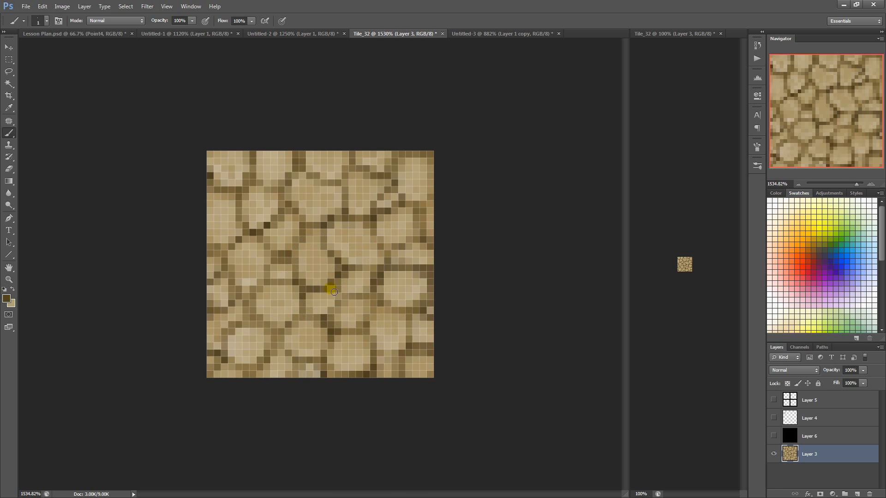
Examine the tile's crack pattern and stone shapes repeatedly at reduced and enlarged scales
{"action": "scroll", "coordinate": [309, 300], "scroll_direction": "down", "scroll_amount": 8}
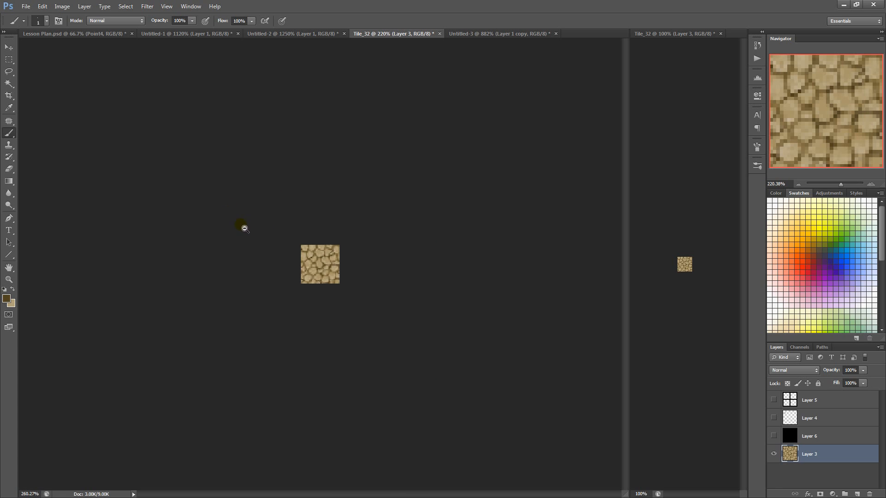
{"action": "scroll", "coordinate": [235, 249], "scroll_direction": "up", "scroll_amount": 5}
{"action": "scroll", "coordinate": [233, 256], "scroll_direction": "up", "scroll_amount": 3}
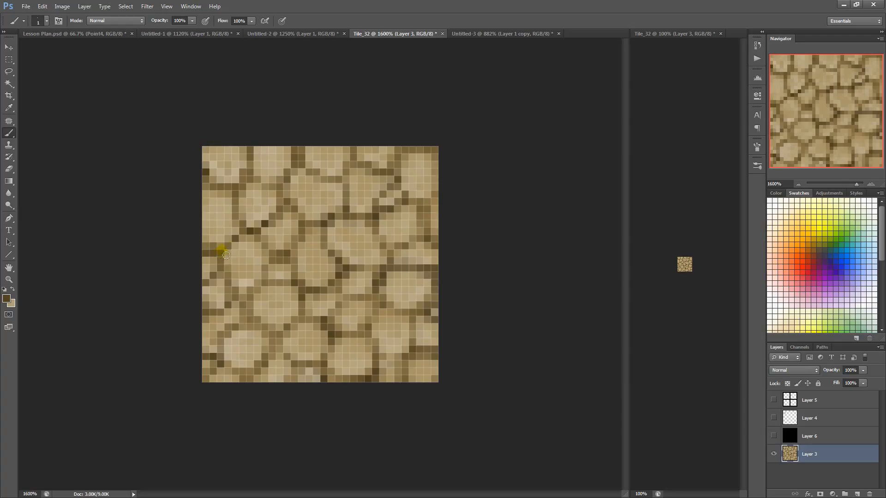
{"action": "scroll", "coordinate": [222, 275], "scroll_direction": "down", "scroll_amount": 8}
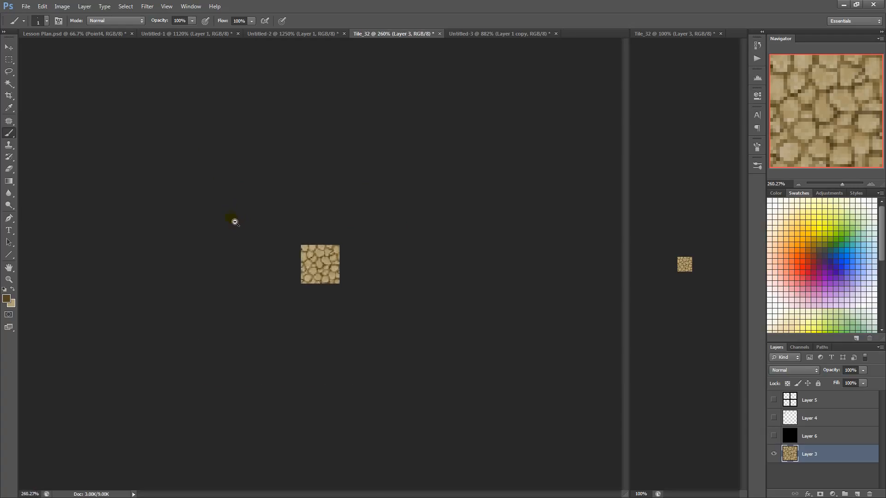
{"action": "scroll", "coordinate": [226, 212], "scroll_direction": "up", "scroll_amount": 8}
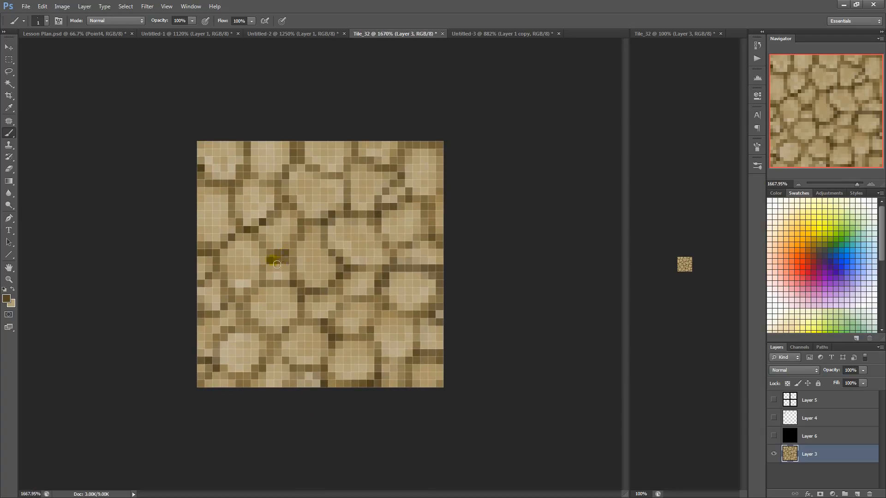
{"action": "scroll", "coordinate": [237, 192], "scroll_direction": "down", "scroll_amount": 6}
{"action": "scroll", "coordinate": [233, 220], "scroll_direction": "up", "scroll_amount": 6}
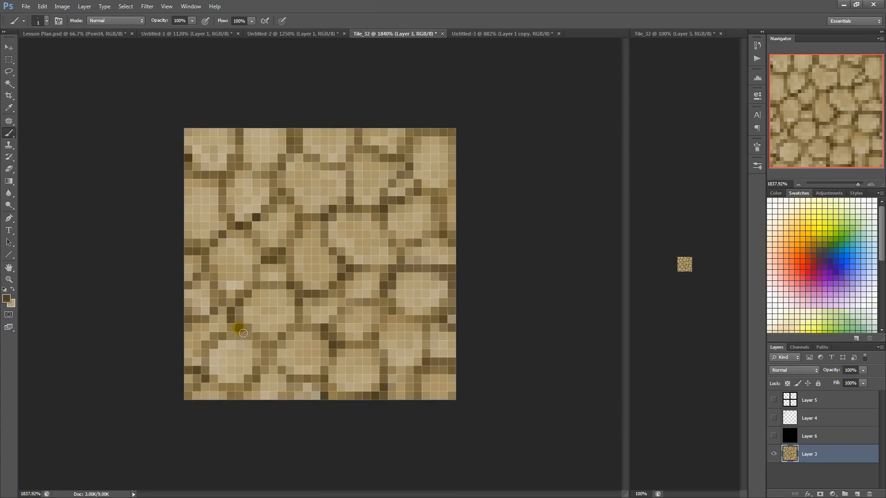
{"action": "scroll", "coordinate": [240, 339], "scroll_direction": "down", "scroll_amount": 6}
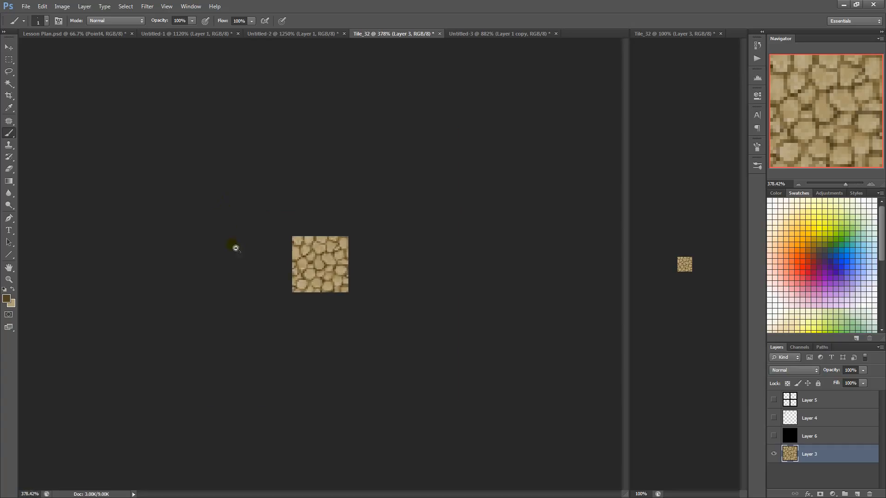
{"action": "scroll", "coordinate": [236, 248], "scroll_direction": "up", "scroll_amount": 6}
{"action": "scroll", "coordinate": [280, 342], "scroll_direction": "down", "scroll_amount": 7}
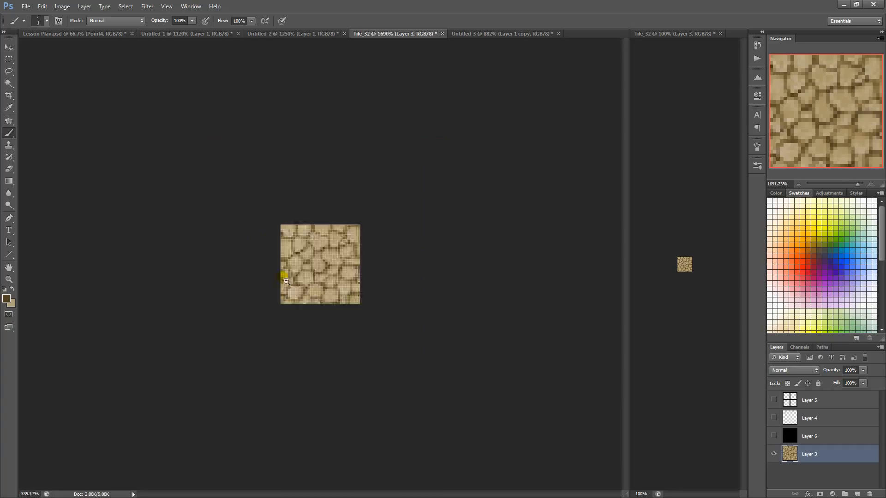
{"action": "scroll", "coordinate": [239, 222], "scroll_direction": "up", "scroll_amount": 6}
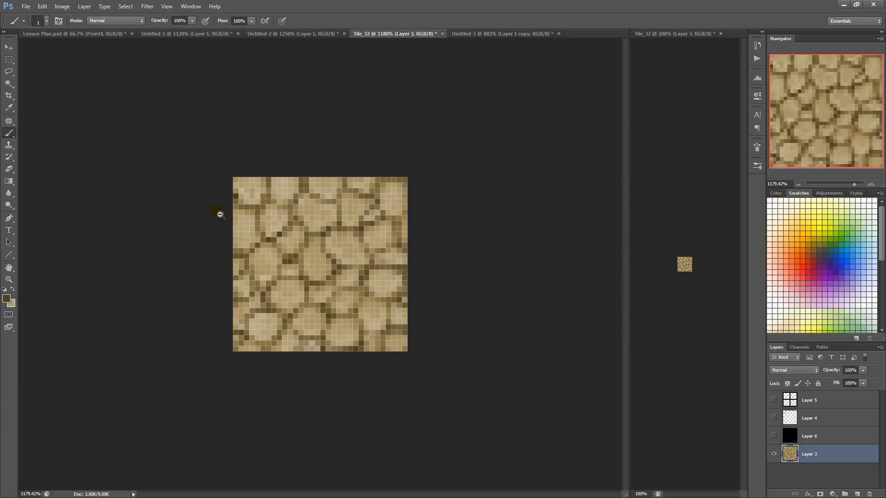
Rework the dark gap beside the centre stone's left edge into a small stone using sampled light tans
{"action": "scroll", "coordinate": [250, 272], "scroll_direction": "up", "scroll_amount": 3}
{"action": "scroll", "coordinate": [253, 267], "scroll_direction": "down", "scroll_amount": 1}
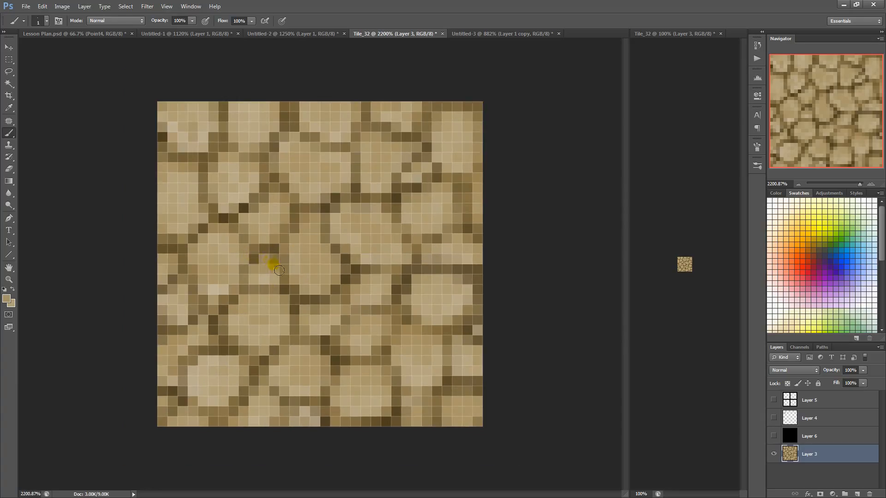
{"action": "scroll", "coordinate": [268, 247], "scroll_direction": "down", "scroll_amount": 6}
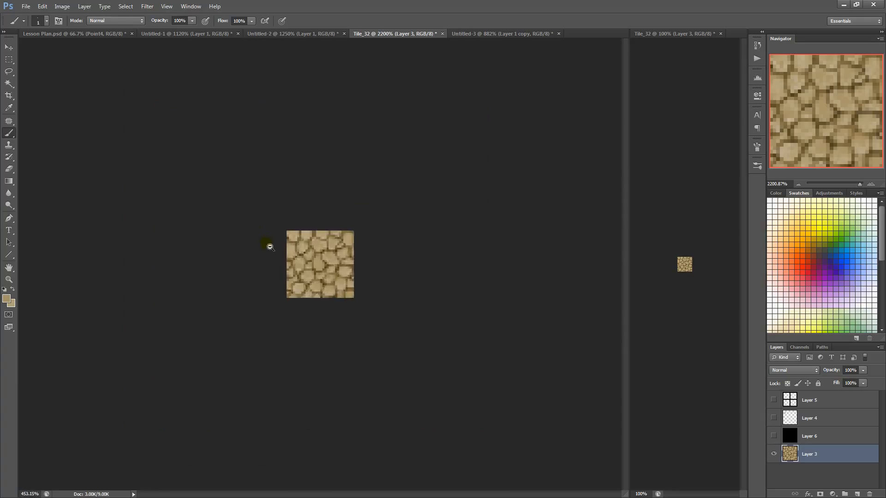
{"action": "scroll", "coordinate": [283, 267], "scroll_direction": "up", "scroll_amount": 2}
{"action": "scroll", "coordinate": [249, 231], "scroll_direction": "down", "scroll_amount": 3}
{"action": "scroll", "coordinate": [251, 264], "scroll_direction": "up", "scroll_amount": 6}
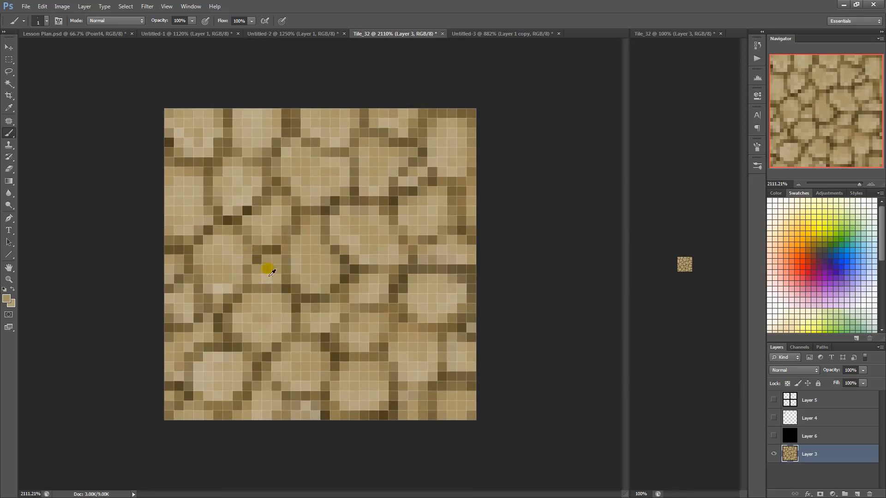
{"action": "scroll", "coordinate": [281, 264], "scroll_direction": "down", "scroll_amount": 6}
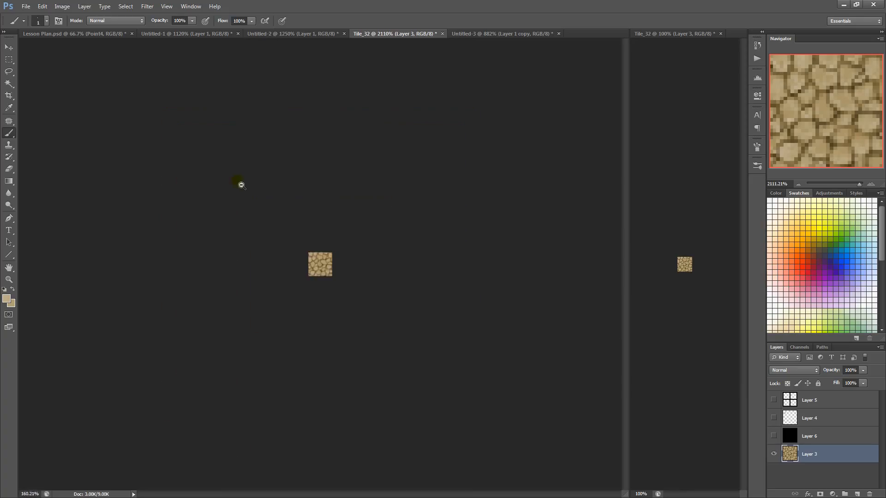
{"action": "scroll", "coordinate": [249, 194], "scroll_direction": "up", "scroll_amount": 5}
Deepen the joints around the centre stone and the large upper-middle stone with sampled browns
{"action": "left_click", "coordinate": [342, 287], "text": "alt"}
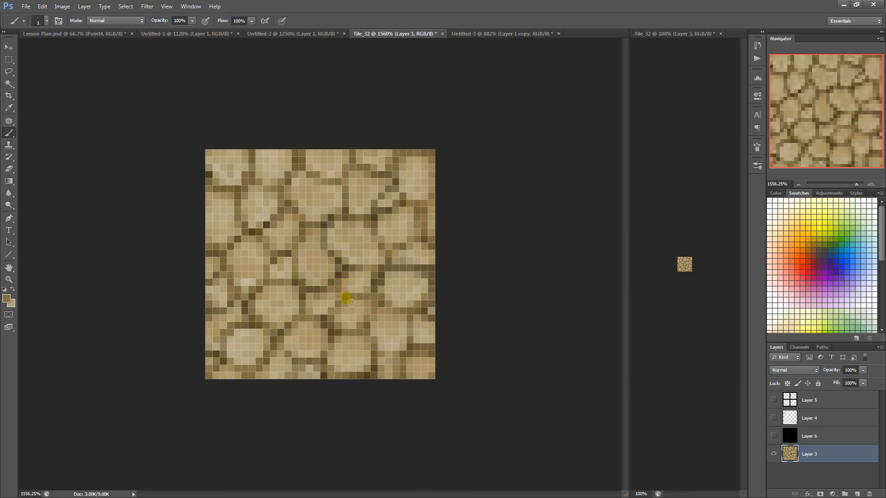
{"action": "left_click", "coordinate": [334, 279], "text": "alt"}
{"action": "scroll", "coordinate": [284, 230], "scroll_direction": "down", "scroll_amount": 5}
{"action": "scroll", "coordinate": [310, 227], "scroll_direction": "up", "scroll_amount": 5}
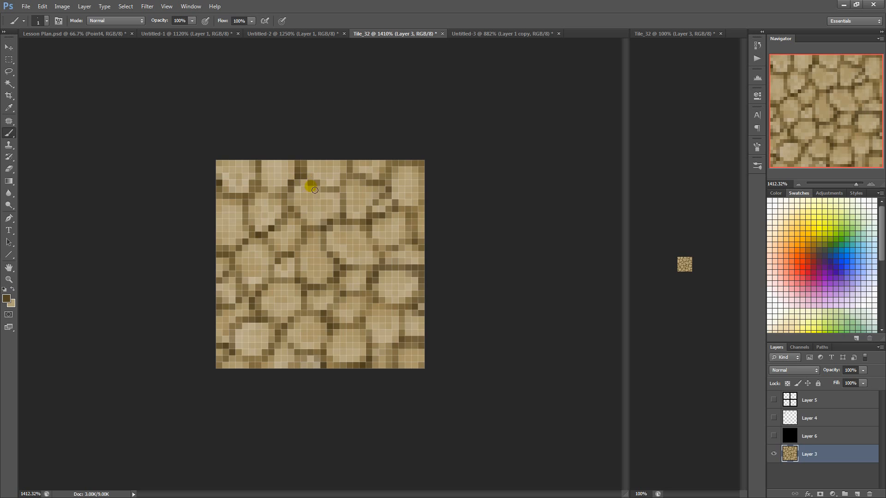
{"action": "mouse_move", "coordinate": [315, 190]}
{"action": "left_mouse_down"}
{"action": "mouse_move", "coordinate": [300, 182]}
{"action": "mouse_move", "coordinate": [293, 193]}
{"action": "left_mouse_up"}
{"action": "scroll", "coordinate": [263, 170], "scroll_direction": "down", "scroll_amount": 8}
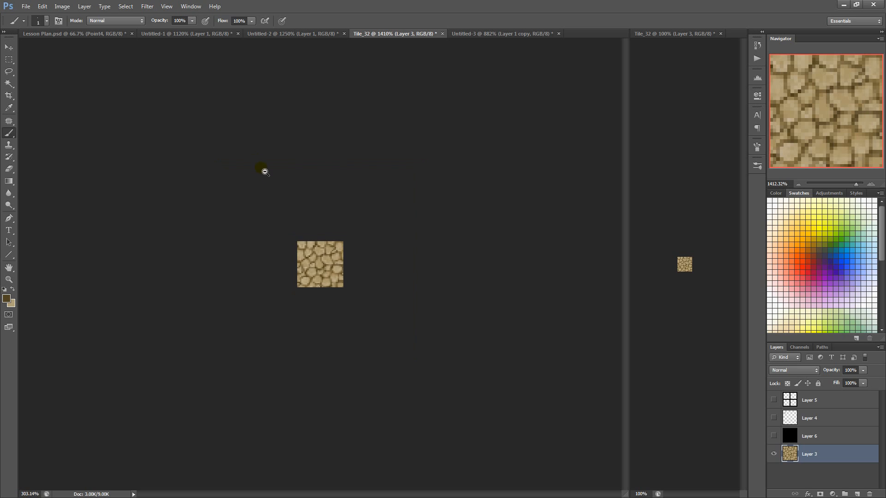
{"action": "scroll", "coordinate": [245, 221], "scroll_direction": "up", "scroll_amount": 6}
{"action": "left_click_drag", "start_coordinate": [265, 270], "coordinate": [270, 270]}
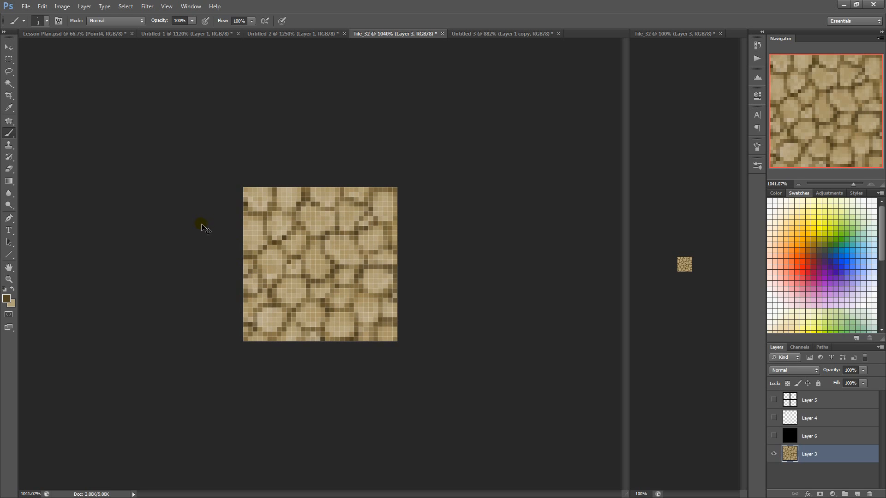
Replace the old tile layers in Untitled-3 with the updated tile, repeated twice across the canvas's upper half
{"action": "key", "text": "ctrl+a"}
{"action": "left_click", "coordinate": [499, 34]}
{"action": "key", "text": "Delete"}
{"action": "key", "text": "Delete"}
{"action": "key", "text": "ctrl+v"}
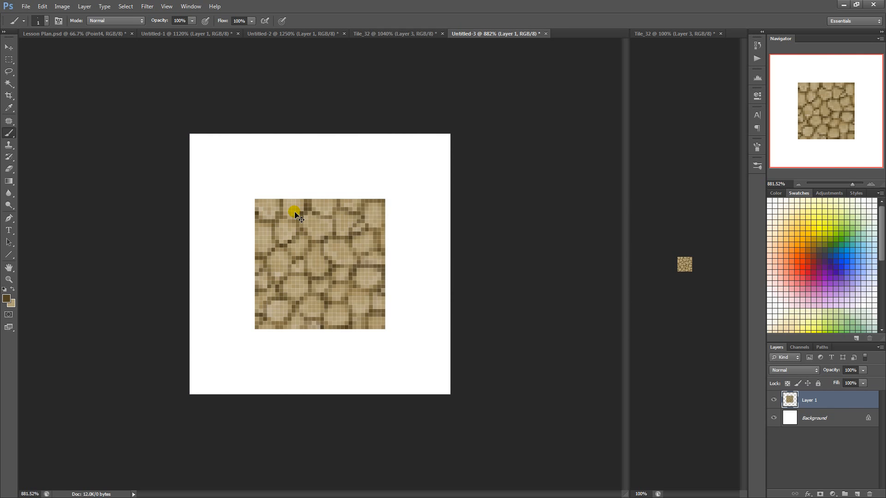
{"action": "left_click_drag", "start_coordinate": [293, 208], "coordinate": [381, 237]}
{"action": "key", "text": "ctrl+j"}
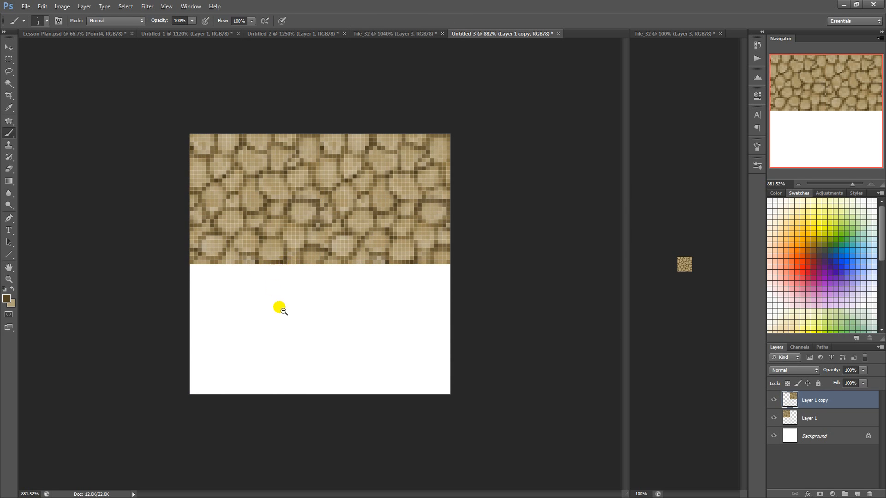
{"action": "left_click_drag", "start_coordinate": [281, 308], "coordinate": [226, 200]}
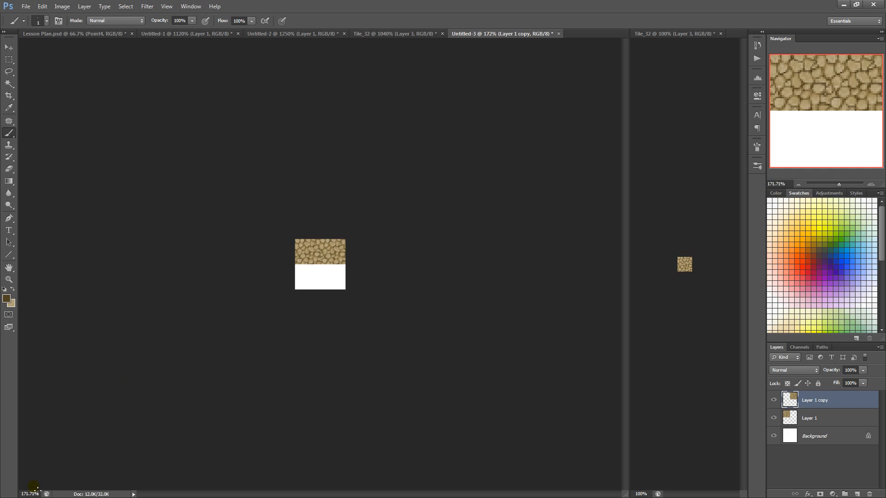
Display Untitled-3 at 100% to judge the tile repeat at actual pixel size
{"action": "left_click", "coordinate": [45, 494]}
{"action": "type", "text": "100"}
{"action": "key", "text": "Return"}
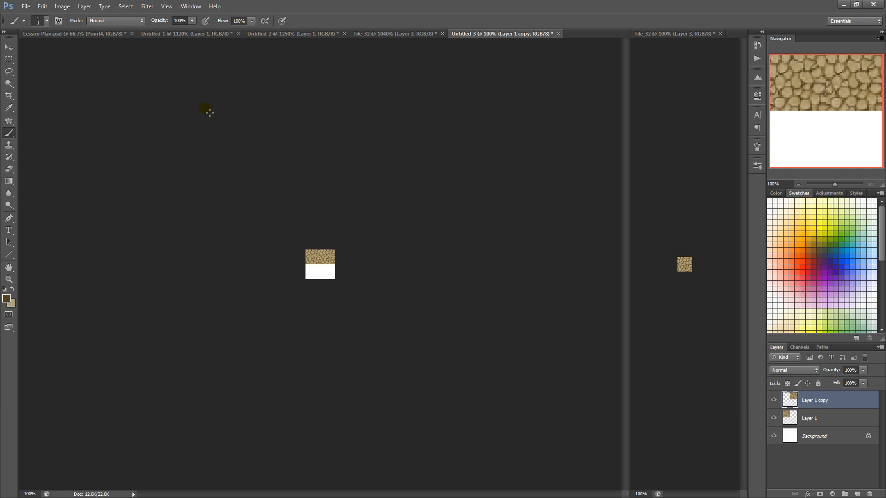
{"action": "left_click", "coordinate": [167, 6]}
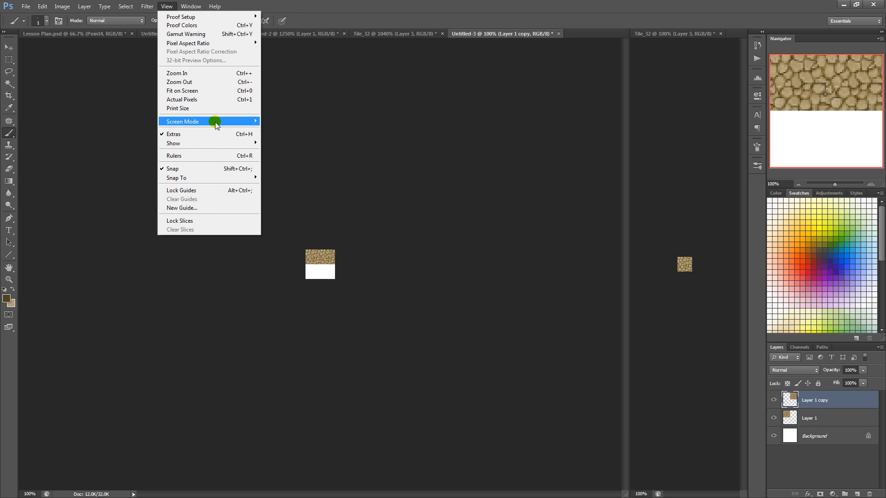
{"action": "left_click", "coordinate": [217, 101]}
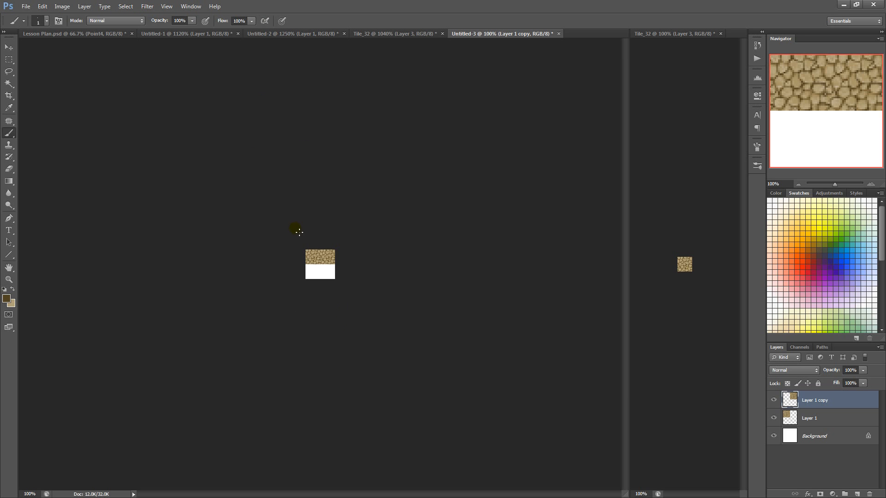
Merge the two upper tile layers, duplicate the result and move the copy down to fill the canvas's lower half
{"action": "key", "text": "ctrl+e"}
{"action": "key", "text": "ctrl+j"}
{"action": "key", "text": "ctrl+t"}
{"action": "key", "text": "Return"}
{"action": "key", "text": "ctrl+z"}
{"action": "key", "text": "ctrl+z"}
{"action": "key", "text": "ctrl+t"}
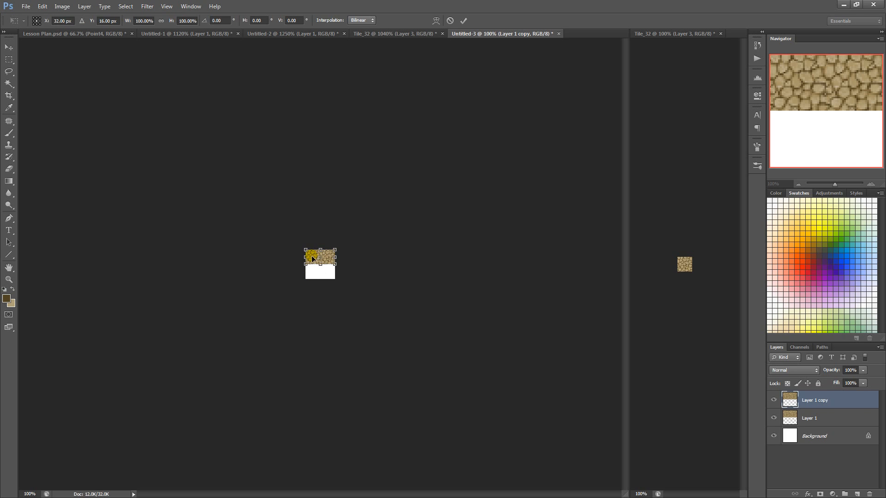
{"action": "left_click_drag", "start_coordinate": [312, 258], "coordinate": [312, 266]}
{"action": "key", "text": "Return"}
{"action": "key", "text": "b"}
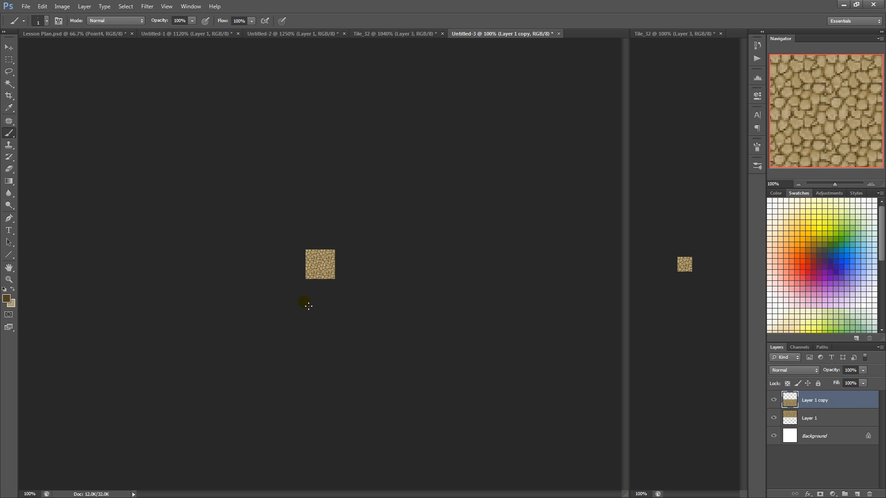
Return to Tile_32, clear the selection and sample the light highlight tan from Layer 4, showing that layer only for sampling
{"action": "left_click", "coordinate": [367, 34]}
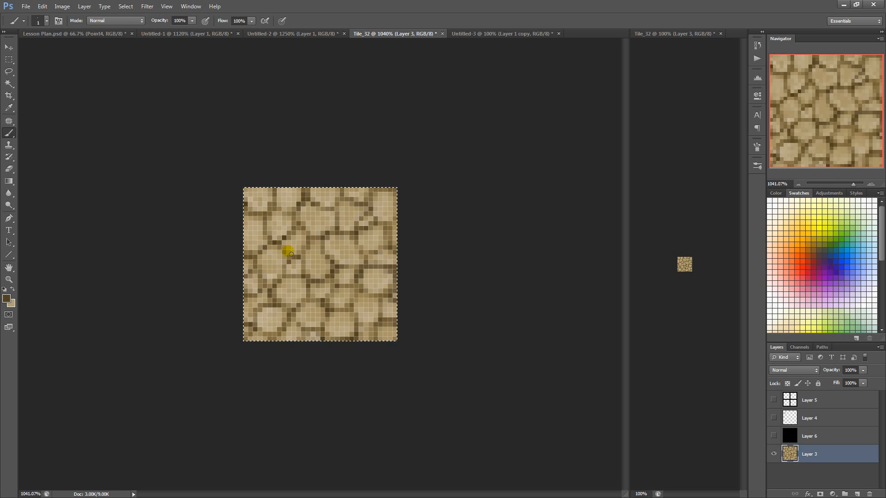
{"action": "key", "text": "m"}
{"action": "key", "text": "ctrl+d"}
{"action": "key", "text": "b"}
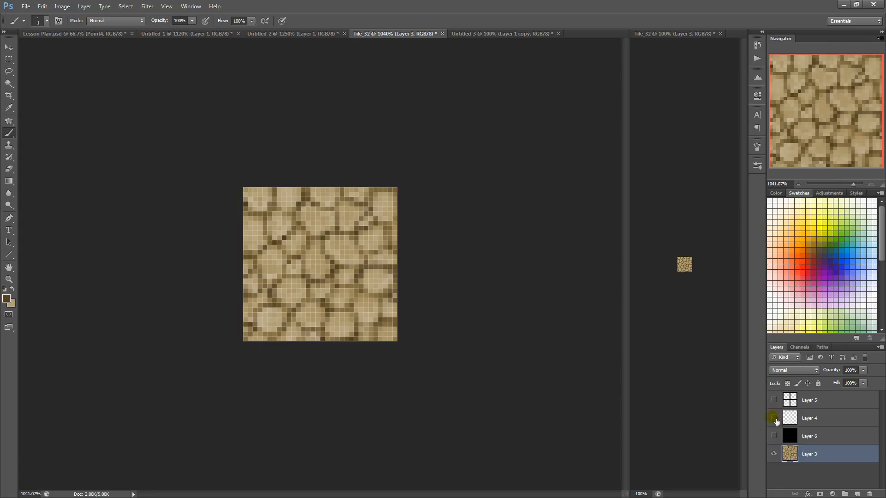
{"action": "left_click", "coordinate": [773, 418]}
{"action": "scroll", "coordinate": [232, 194], "scroll_direction": "up", "scroll_amount": 5}
{"action": "left_click", "coordinate": [230, 174], "text": "alt"}
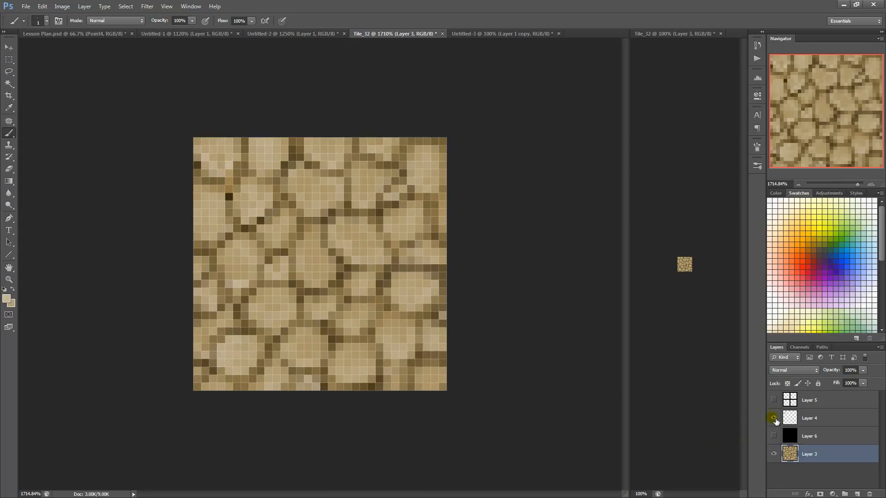
{"action": "left_click", "coordinate": [773, 418]}
Switch to the Pencil tool and add light highlight pixels along the lower part of the centre stone and nearby stones
{"action": "right_click", "coordinate": [9, 133]}
{"action": "left_click", "coordinate": [35, 140]}
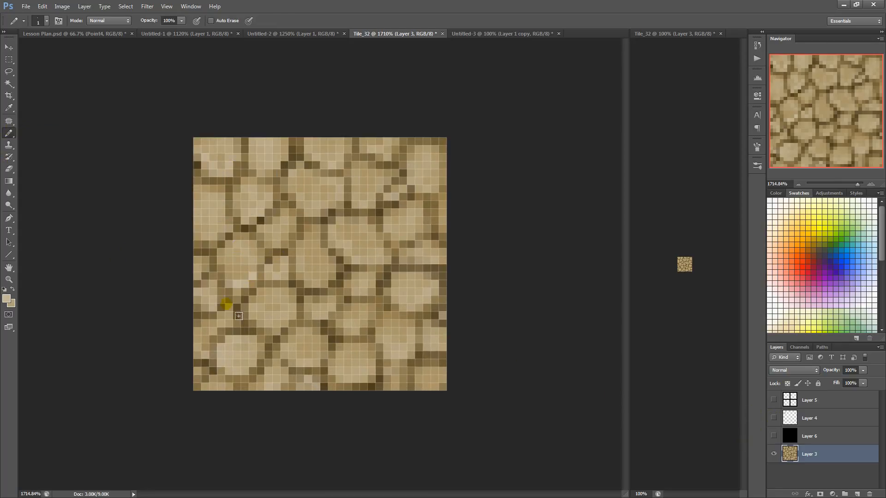
{"action": "left_click", "coordinate": [323, 283]}
{"action": "left_click", "coordinate": [331, 268]}
{"action": "left_click", "coordinate": [308, 268]}
{"action": "left_click_drag", "start_coordinate": [290, 333], "coordinate": [276, 319]}
{"action": "left_click_drag", "start_coordinate": [279, 322], "coordinate": [342, 327]}
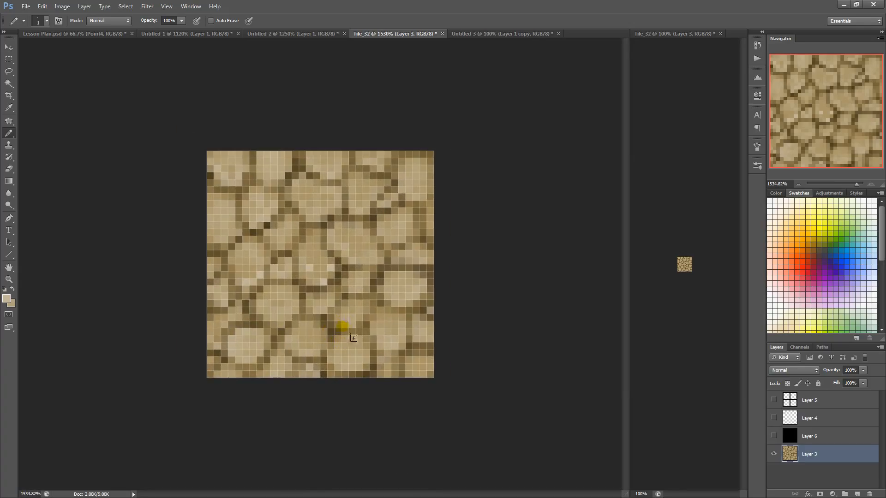
Add light highlight pixels to the lower edges of the stones in the tile's right half and upper right
{"action": "left_click", "coordinate": [352, 324]}
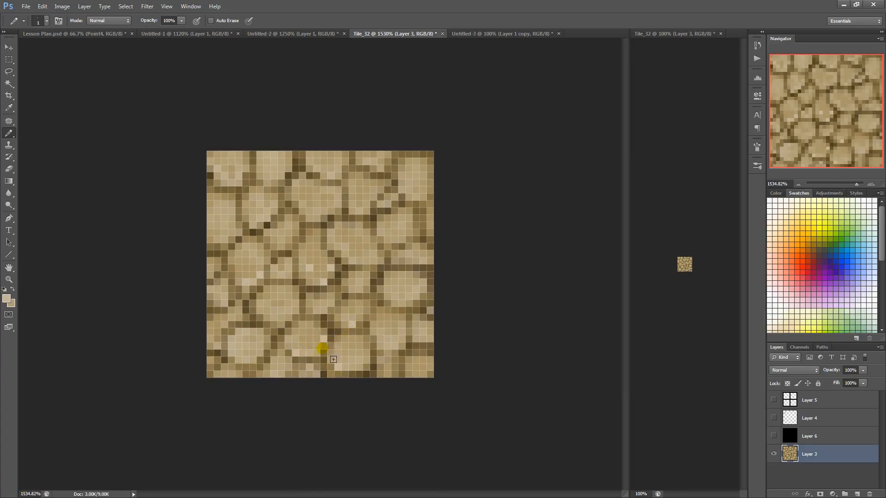
{"action": "left_click", "coordinate": [423, 290]}
{"action": "left_click", "coordinate": [408, 303]}
{"action": "left_click", "coordinate": [409, 232]}
{"action": "left_click", "coordinate": [409, 225]}
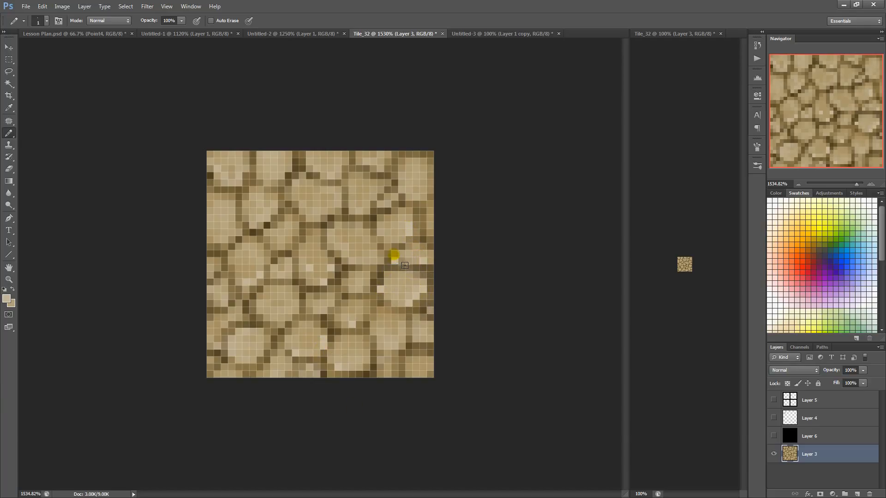
{"action": "left_click_drag", "start_coordinate": [341, 254], "coordinate": [331, 239]}
{"action": "mouse_move", "coordinate": [357, 210]}
{"action": "left_mouse_down"}
{"action": "mouse_move", "coordinate": [352, 203]}
{"action": "mouse_move", "coordinate": [367, 210]}
{"action": "mouse_move", "coordinate": [380, 190]}
{"action": "left_mouse_up"}
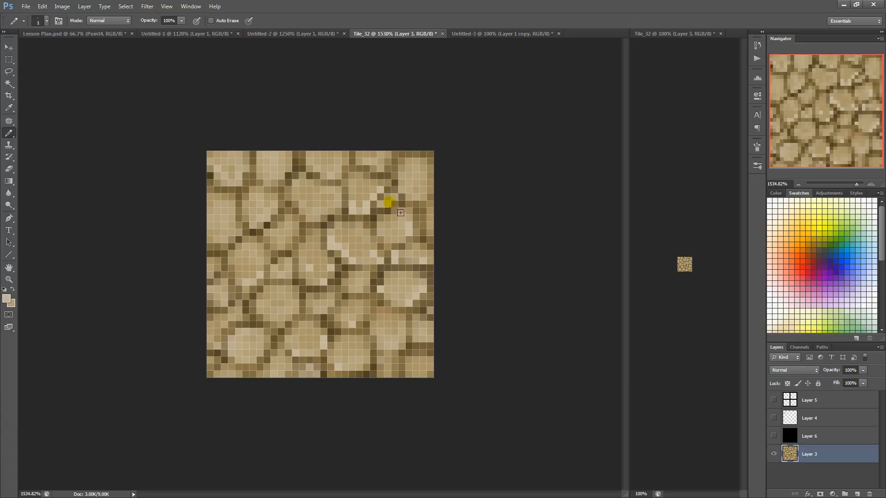
Add light highlight pixels beside the upper-right stones and sample darker browns to retouch stone edges in the tile's right half
{"action": "left_click", "coordinate": [388, 203]}
{"action": "left_click", "coordinate": [402, 190]}
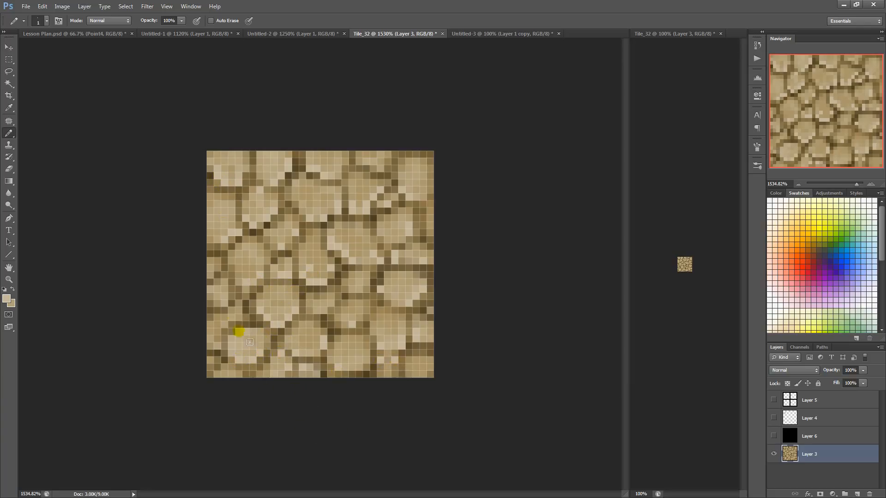
{"action": "left_click", "coordinate": [229, 199], "text": "alt"}
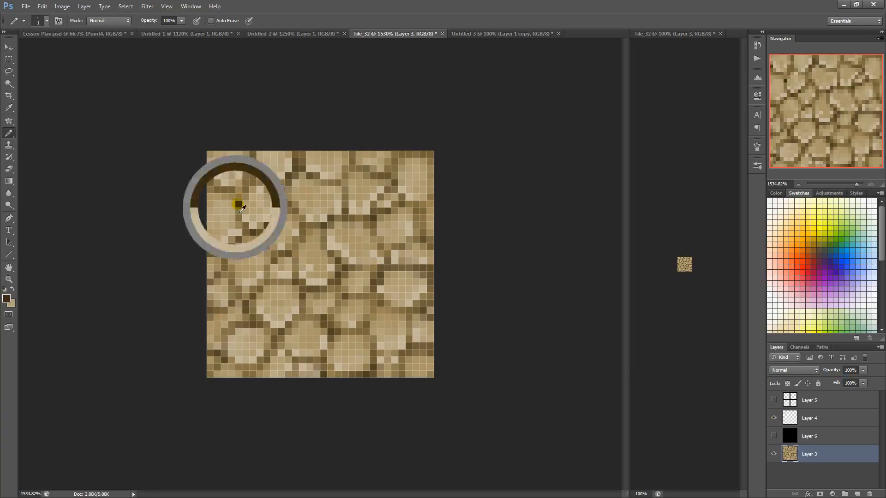
{"action": "left_click", "coordinate": [358, 239]}
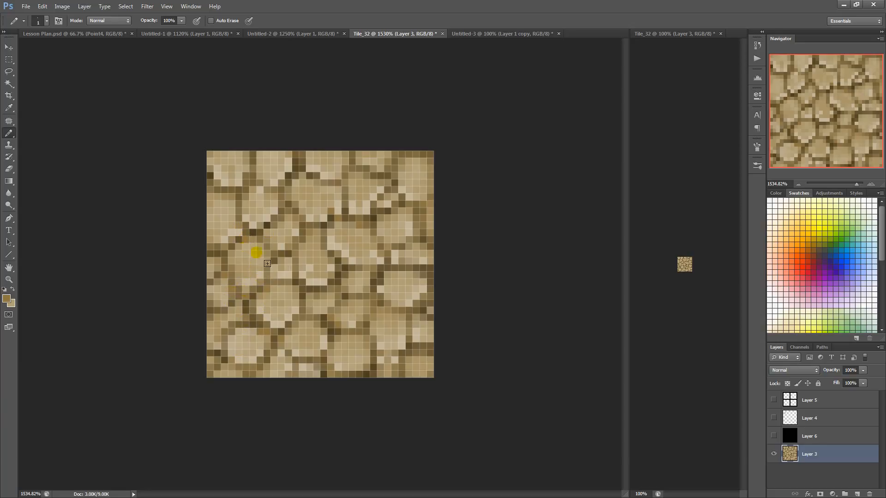
{"action": "left_click", "coordinate": [409, 198]}
{"action": "left_click", "coordinate": [423, 162]}
Reapply the Offset filter to wrap the tile and add light tan highlight pixels to the stones near its left edge
{"action": "key", "text": "ctrl+f"}
{"action": "left_click", "coordinate": [287, 231], "text": "alt"}
{"action": "left_click_drag", "start_coordinate": [285, 231], "coordinate": [273, 231]}
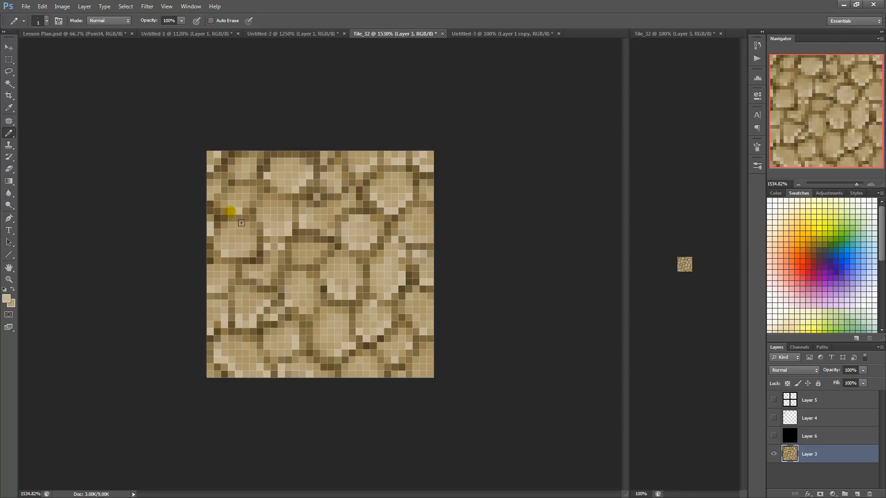
{"action": "left_click_drag", "start_coordinate": [231, 210], "coordinate": [246, 204]}
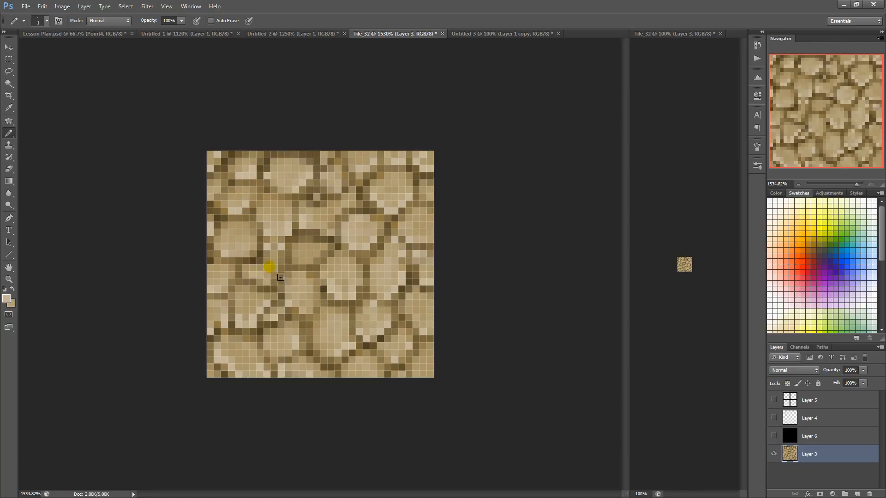
Alternate sampled mid-brown and light tan to retouch shading and highlights on the small centre stones and those just left of them
{"action": "left_click", "coordinate": [300, 288], "text": "alt"}
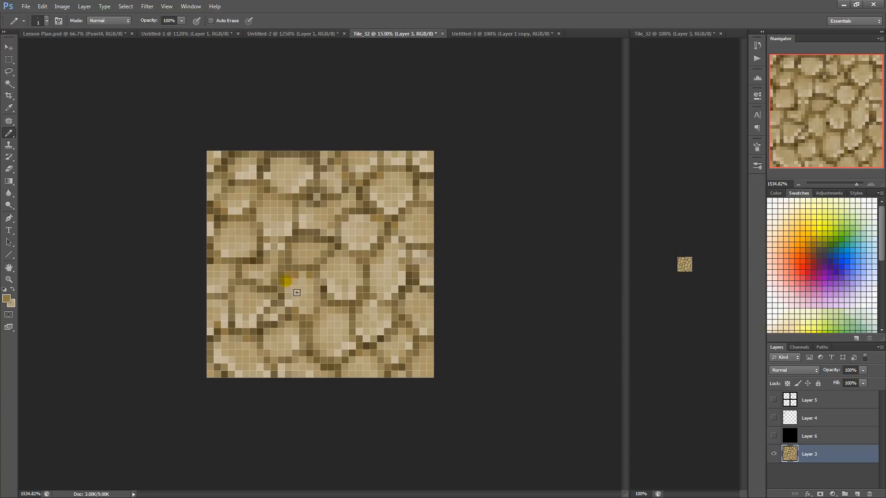
{"action": "left_click", "coordinate": [287, 236], "text": "alt"}
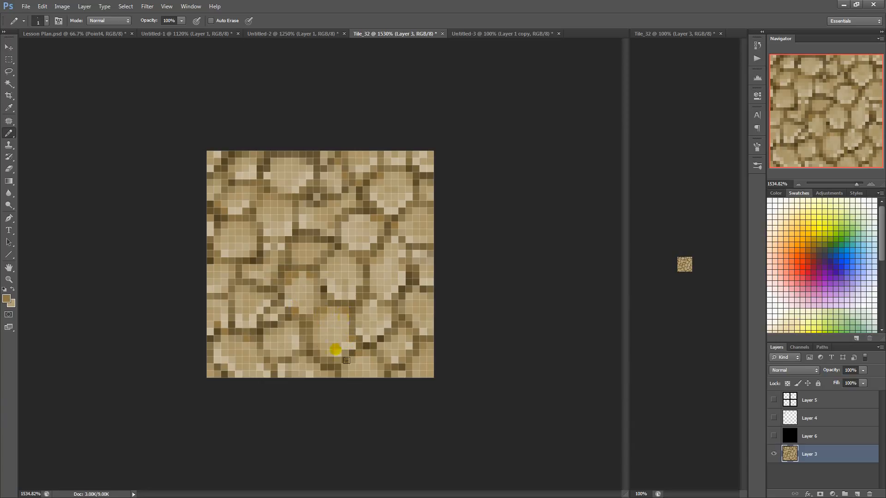
{"action": "left_click", "coordinate": [294, 283], "text": "alt"}
{"action": "left_click", "coordinate": [292, 307], "text": "alt"}
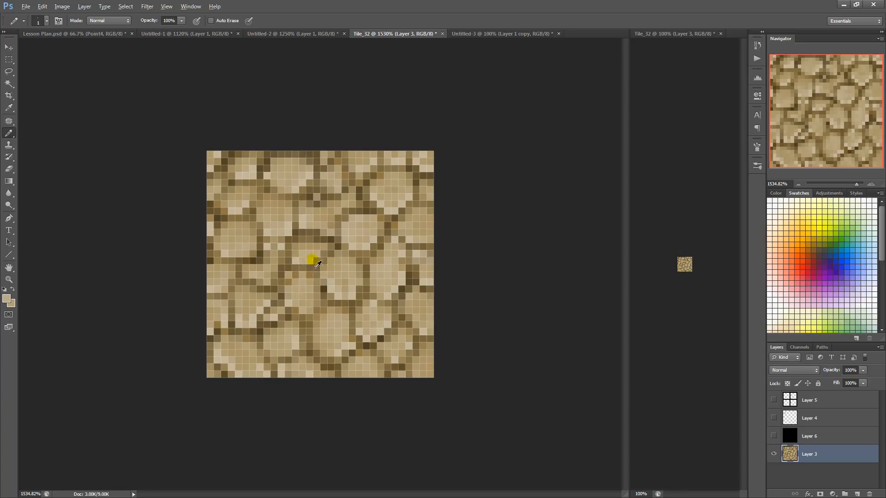
{"action": "left_click", "coordinate": [316, 267], "text": "alt"}
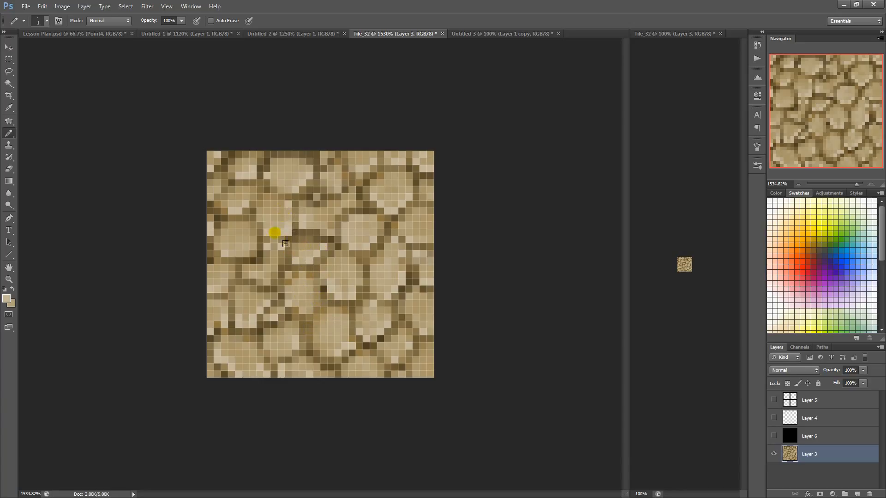
{"action": "left_click", "coordinate": [294, 276], "text": "alt"}
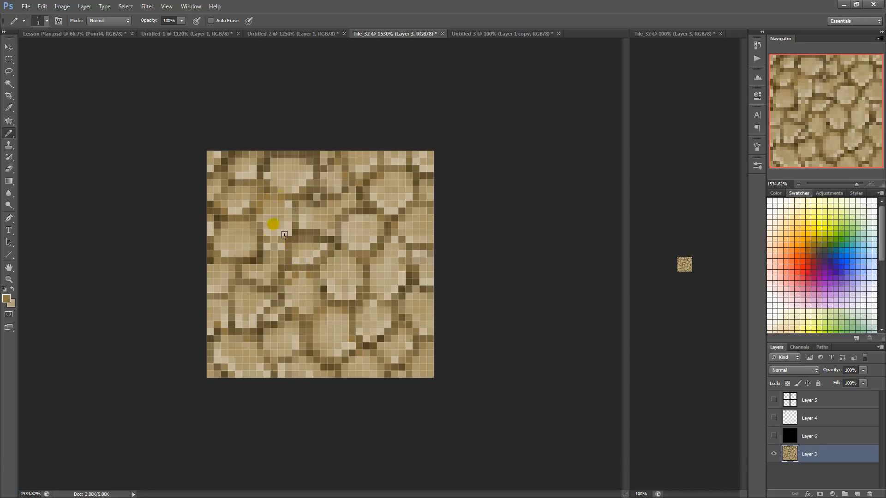
{"action": "left_click", "coordinate": [283, 238], "text": "alt"}
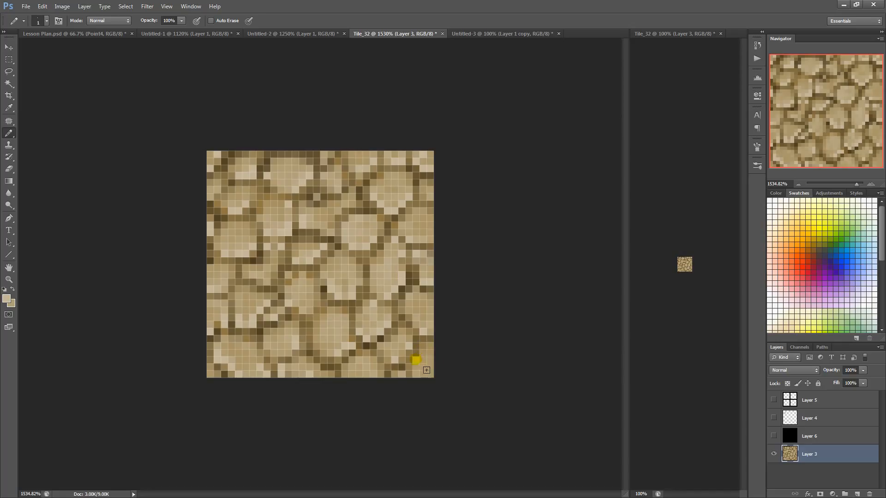
Reapply the Offset filter to shift the tile again and add light highlight pixels to the stones along its left edge
{"action": "key", "text": "ctrl+f"}
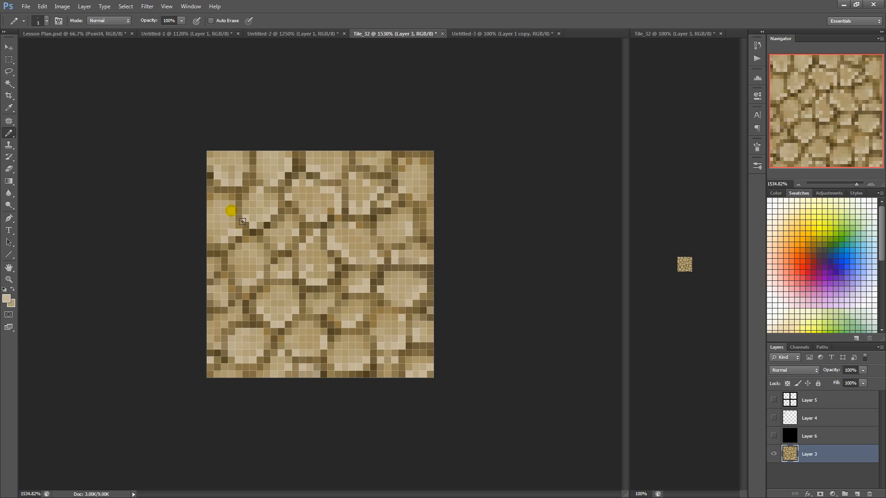
{"action": "mouse_move", "coordinate": [282, 265]}
{"action": "left_mouse_down"}
{"action": "mouse_move", "coordinate": [239, 211]}
{"action": "mouse_move", "coordinate": [261, 305]}
{"action": "mouse_move", "coordinate": [274, 284]}
{"action": "mouse_move", "coordinate": [280, 362]}
{"action": "left_mouse_up"}
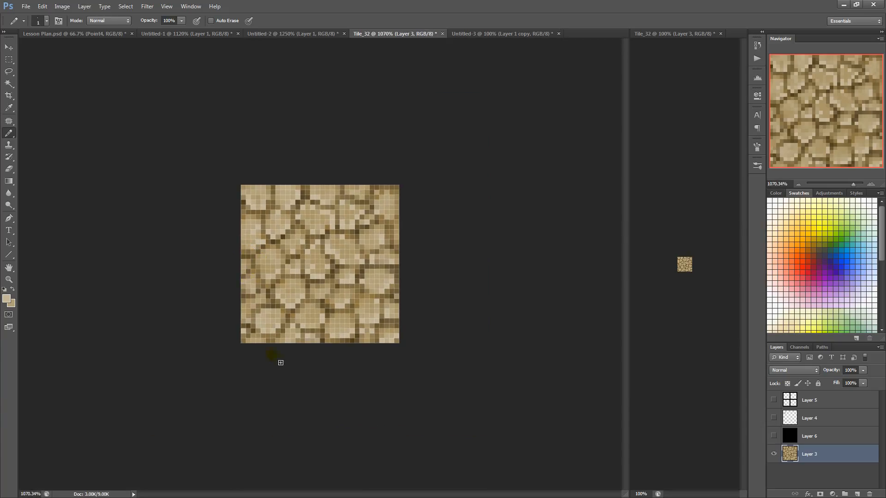
{"action": "left_click_drag", "start_coordinate": [215, 236], "coordinate": [221, 263]}
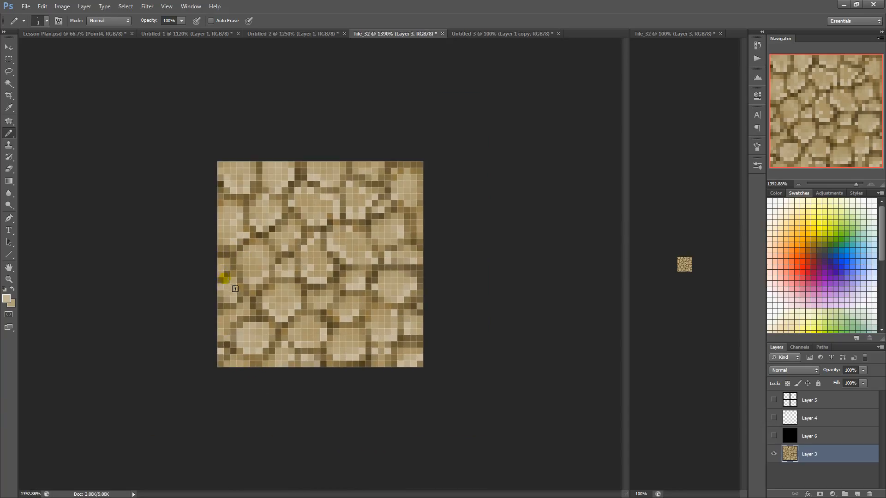
Sample the brown outline colours and add mid-brown shading pixels to the upper edges of the upper-left, upper-centre and central stones
{"action": "left_click", "coordinate": [257, 234], "text": "alt"}
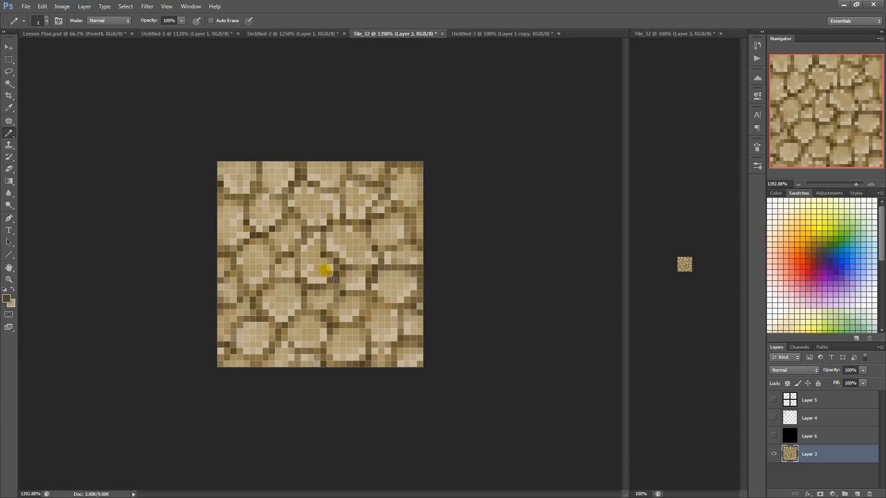
{"action": "left_click", "coordinate": [331, 260], "text": "alt"}
{"action": "left_click", "coordinate": [317, 233], "text": "alt"}
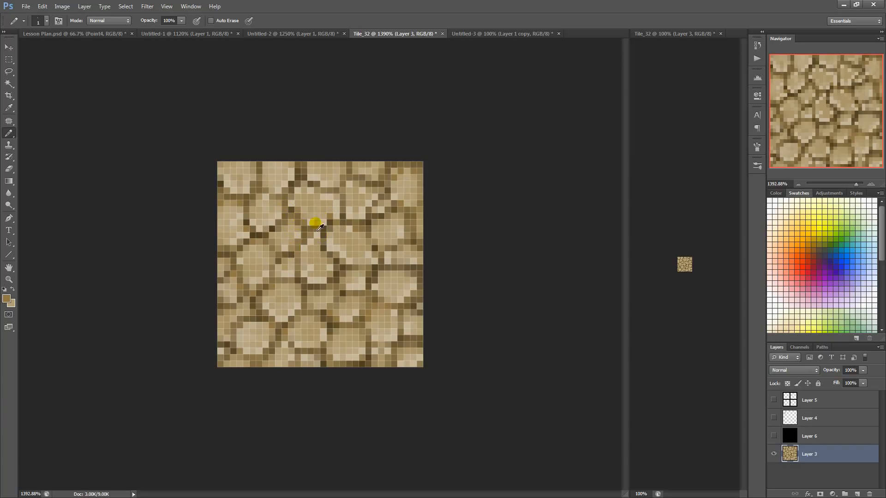
{"action": "left_click_drag", "start_coordinate": [316, 182], "coordinate": [314, 199]}
{"action": "left_click", "coordinate": [271, 191]}
{"action": "left_click", "coordinate": [259, 197]}
{"action": "left_click", "coordinate": [276, 203]}
{"action": "left_click", "coordinate": [252, 210]}
{"action": "left_click", "coordinate": [291, 287]}
{"action": "left_click", "coordinate": [310, 293]}
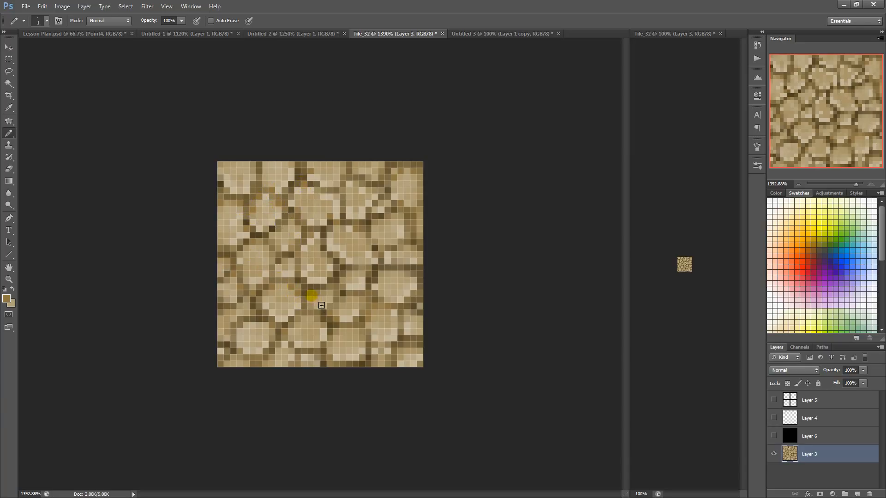
Shade the edges of the large right-hand stone and the stone below centre with sampled browns
{"action": "left_click_drag", "start_coordinate": [414, 286], "coordinate": [406, 275]}
{"action": "left_click_drag", "start_coordinate": [336, 320], "coordinate": [330, 313]}
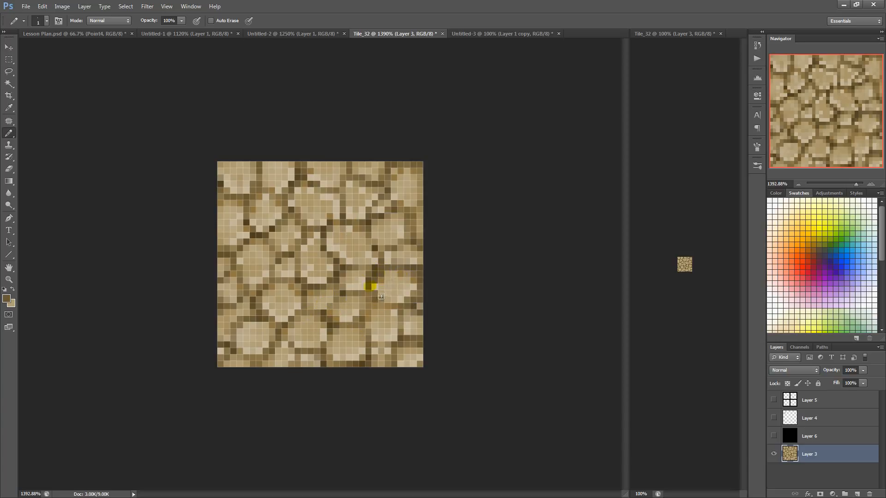
{"action": "left_click", "coordinate": [398, 287], "text": "alt"}
{"action": "left_click", "coordinate": [382, 274]}
{"action": "left_click", "coordinate": [395, 293], "text": "alt"}
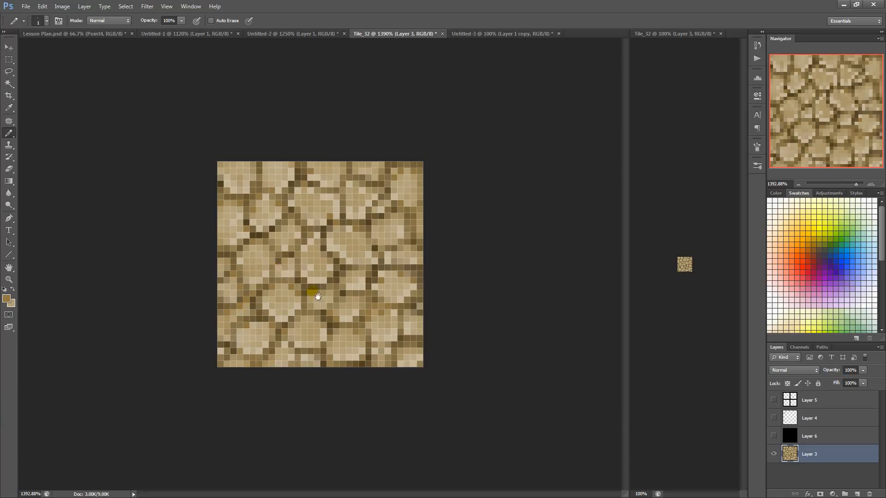
{"action": "left_click_drag", "start_coordinate": [317, 296], "coordinate": [251, 294]}
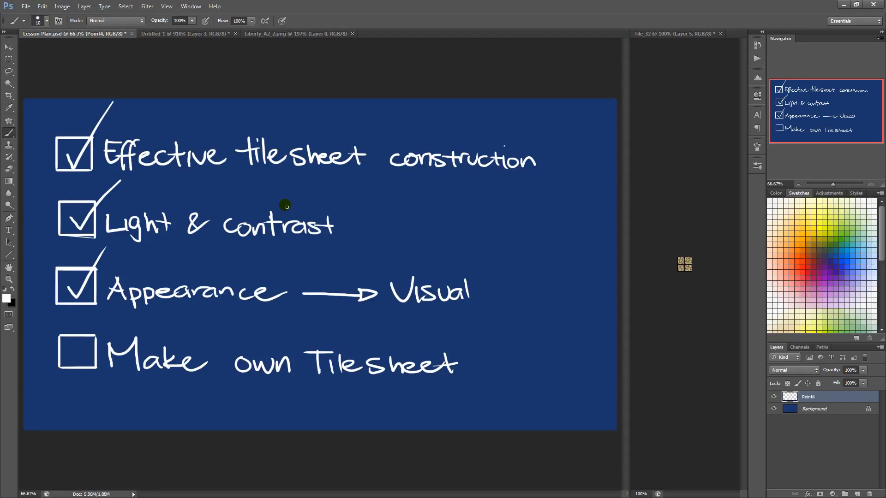
Open a second window for Tile_32, dock it beside the lesson plan's document group and enlarge the tile there
{"action": "left_click", "coordinate": [661, 36]}
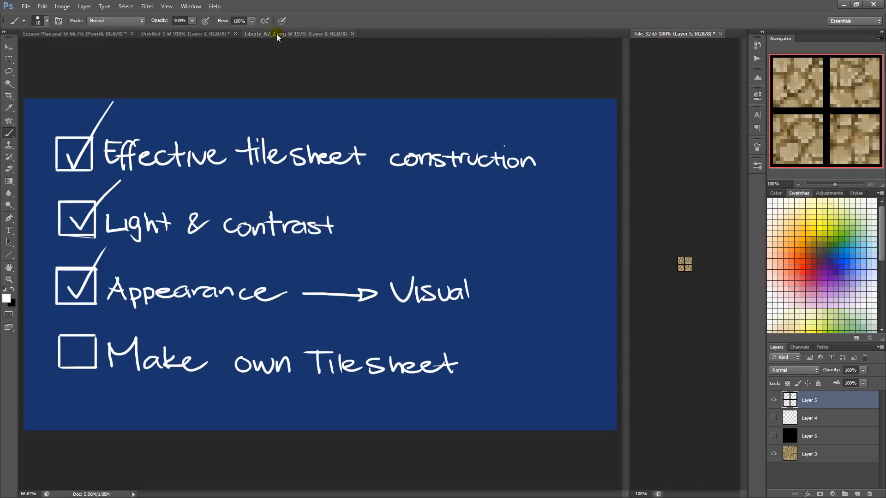
{"action": "left_click", "coordinate": [191, 6]}
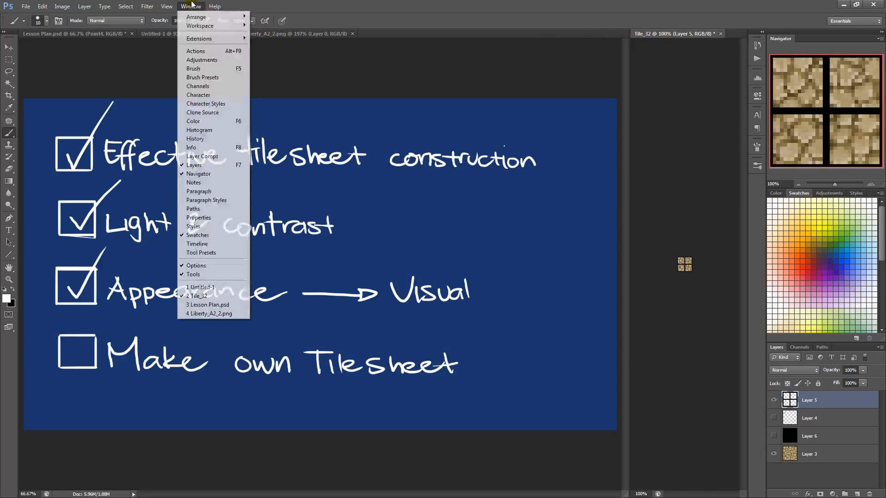
{"action": "mouse_move", "coordinate": [203, 16]}
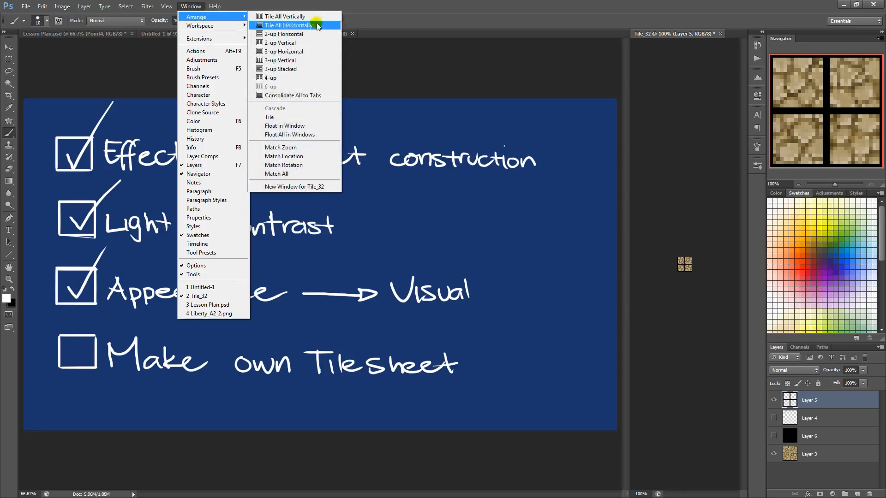
{"action": "left_click", "coordinate": [306, 187]}
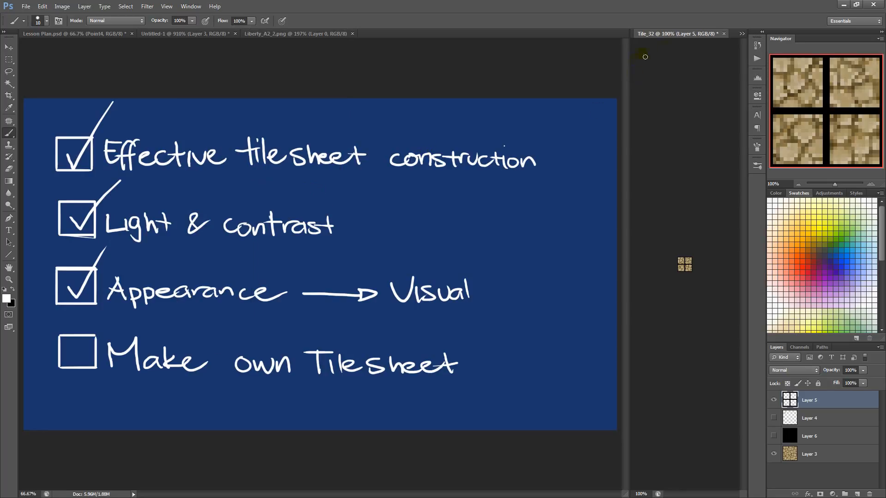
{"action": "left_click_drag", "start_coordinate": [670, 37], "coordinate": [439, 33]}
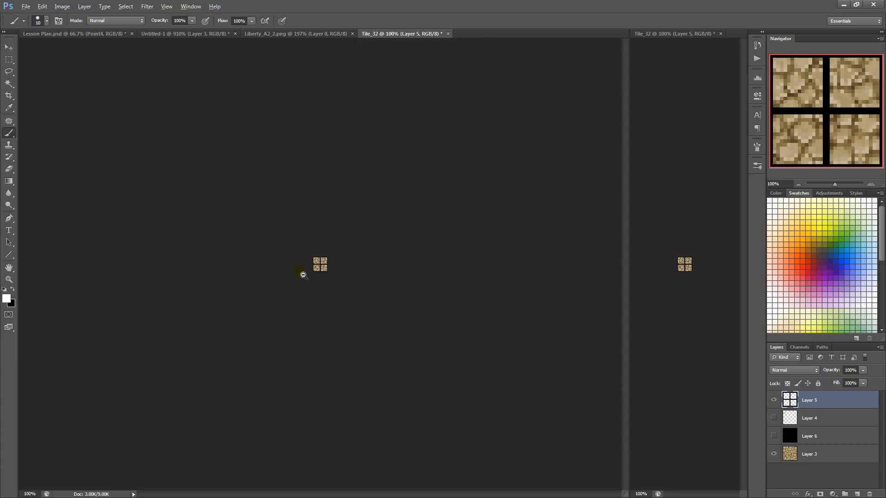
{"action": "left_click_drag", "start_coordinate": [303, 275], "coordinate": [269, 291]}
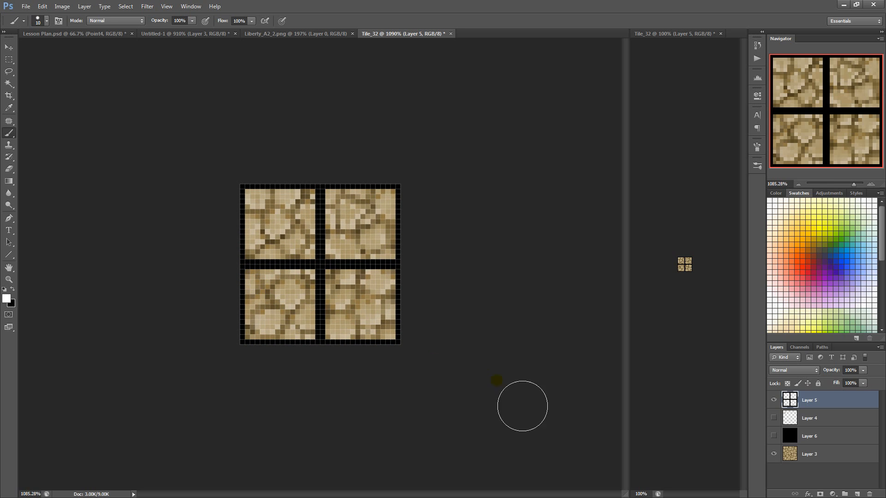
Hide Layer 5 to reveal the full cobblestone tile and switch to the Rectangular Marquee tool
{"action": "left_click", "coordinate": [774, 400]}
{"action": "key", "text": "m"}
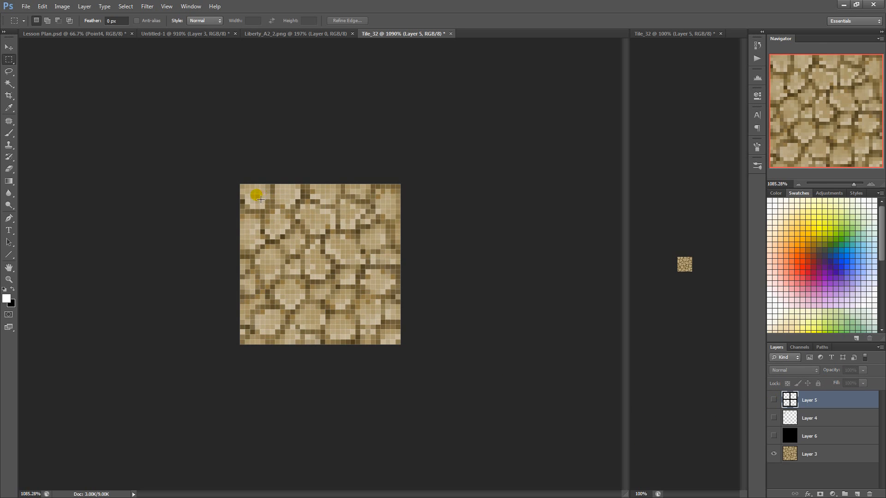
{"action": "left_click_drag", "start_coordinate": [242, 189], "coordinate": [392, 351]}
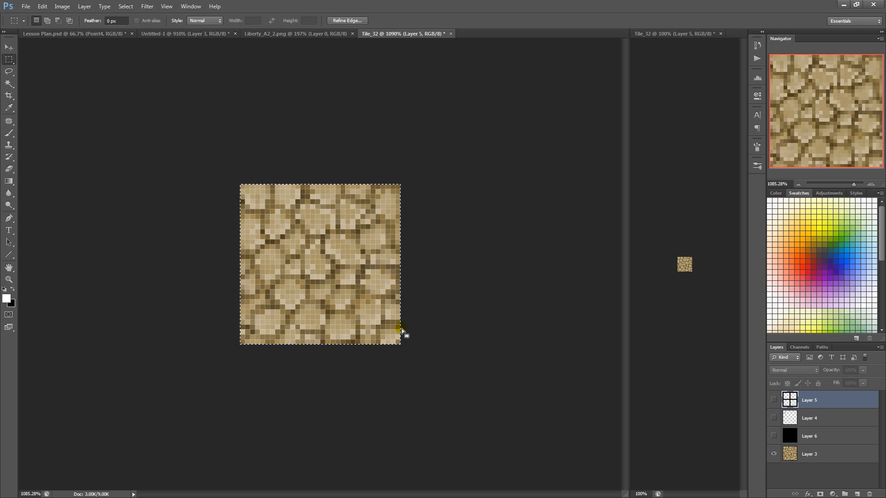
{"action": "left_click", "coordinate": [382, 341]}
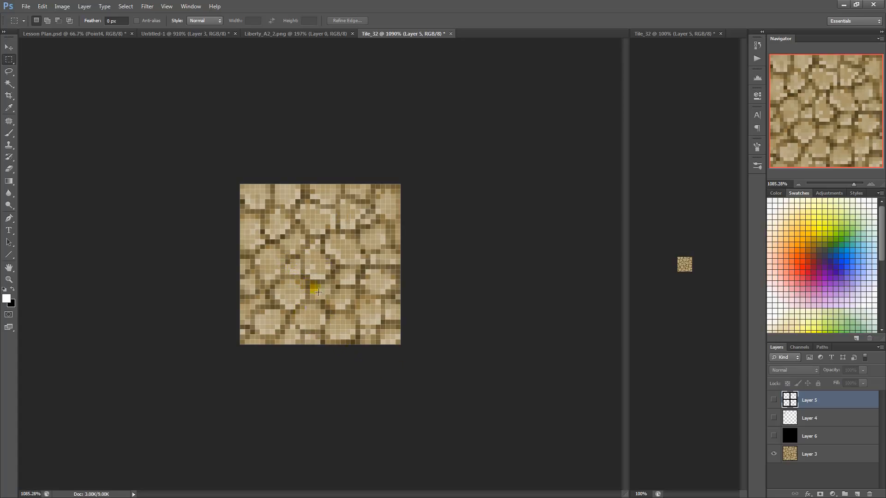
{"action": "left_click_drag", "start_coordinate": [368, 381], "coordinate": [361, 351]}
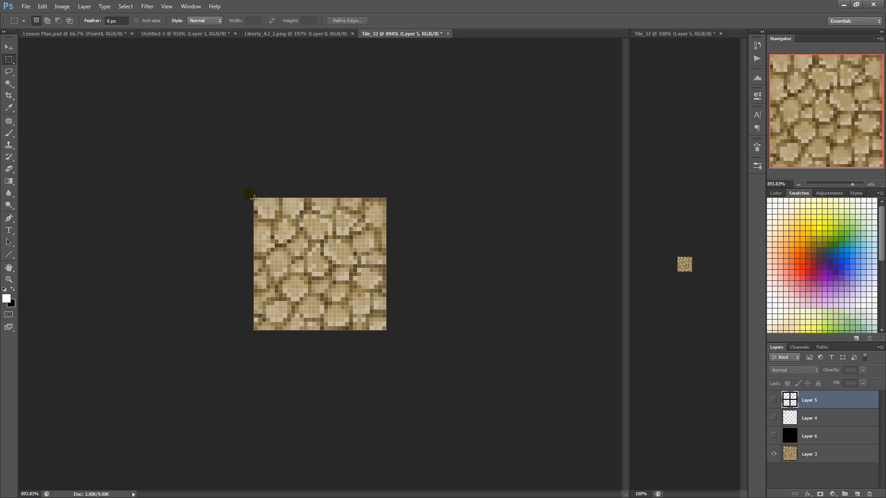
{"action": "left_click_drag", "start_coordinate": [254, 199], "coordinate": [388, 331]}
{"action": "left_click", "coordinate": [408, 331]}
Create a new 64 × 64 pixel document with a white background and paste a copy of Tile_32's Layer 3 into it
{"action": "key", "text": "ctrl+n"}
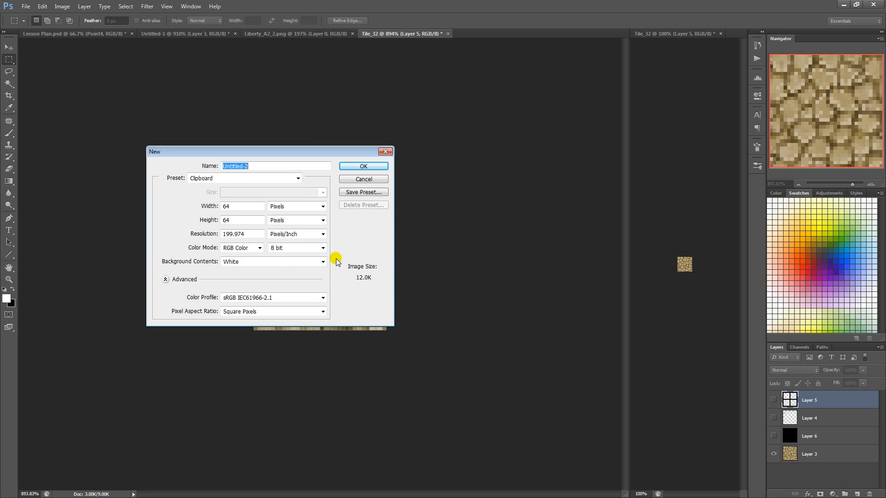
{"action": "key", "text": "Return"}
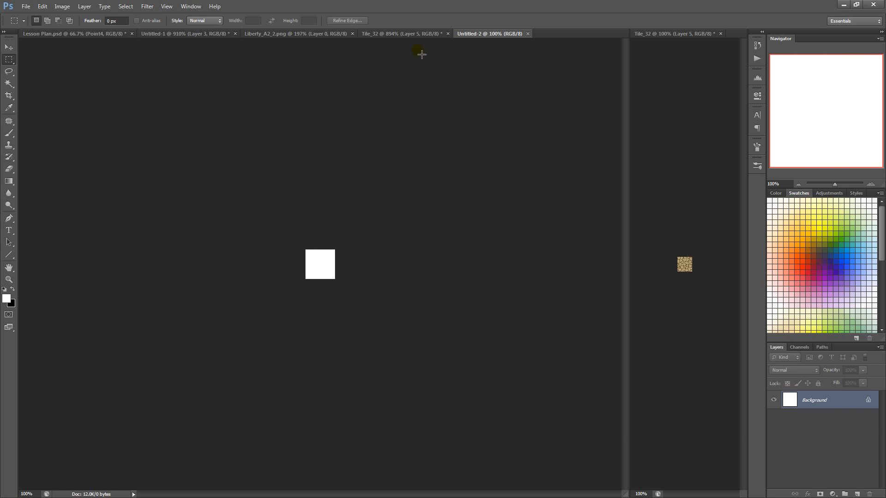
{"action": "left_click", "coordinate": [416, 33]}
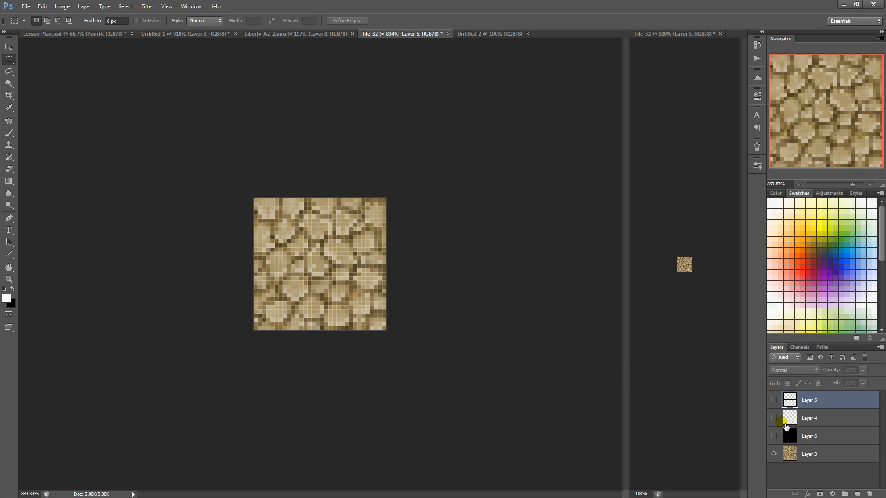
{"action": "left_click", "coordinate": [805, 455]}
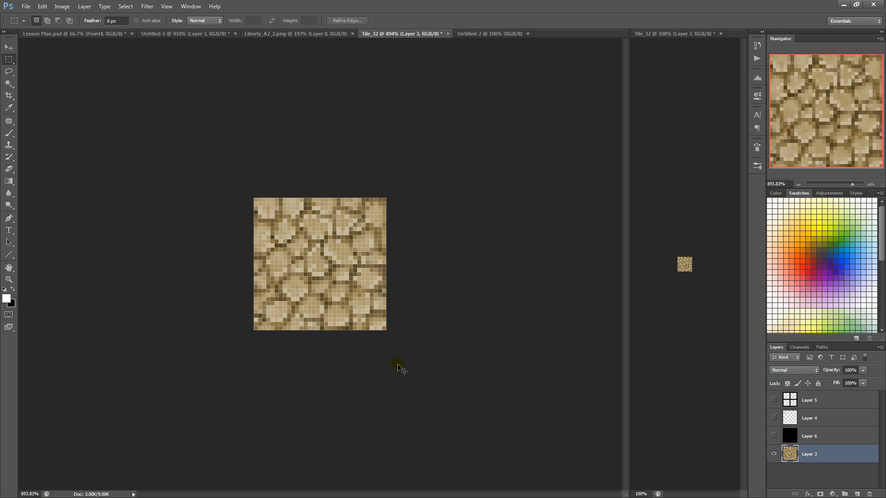
{"action": "key", "text": "ctrl+a"}
{"action": "left_click", "coordinate": [489, 34]}
{"action": "key", "text": "ctrl+v"}
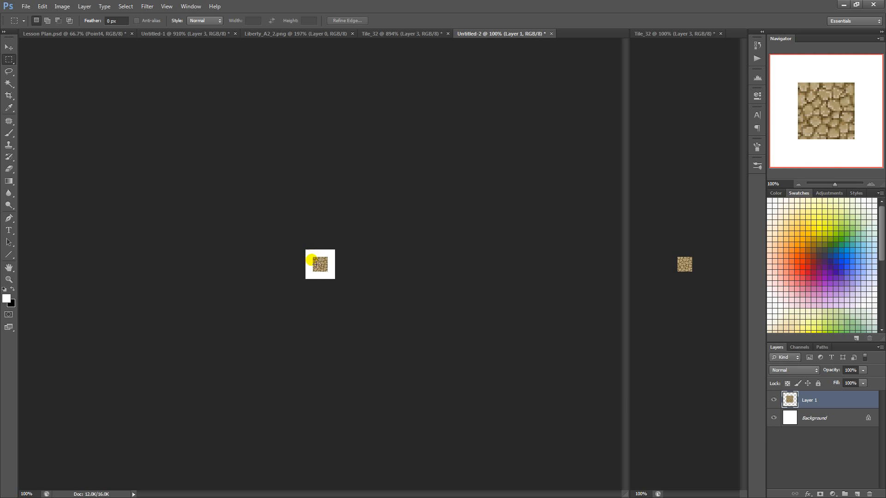
Move the pasted cobblestone tile into the upper-left quarter of the 64 × 64 canvas
{"action": "left_click_drag", "start_coordinate": [245, 215], "coordinate": [291, 282]}
{"action": "left_click_drag", "start_coordinate": [239, 234], "coordinate": [244, 250]}
{"action": "key", "text": "ctrl+t"}
{"action": "left_click_drag", "start_coordinate": [321, 292], "coordinate": [282, 253]}
{"action": "key", "text": "Return"}
{"action": "key", "text": "m"}
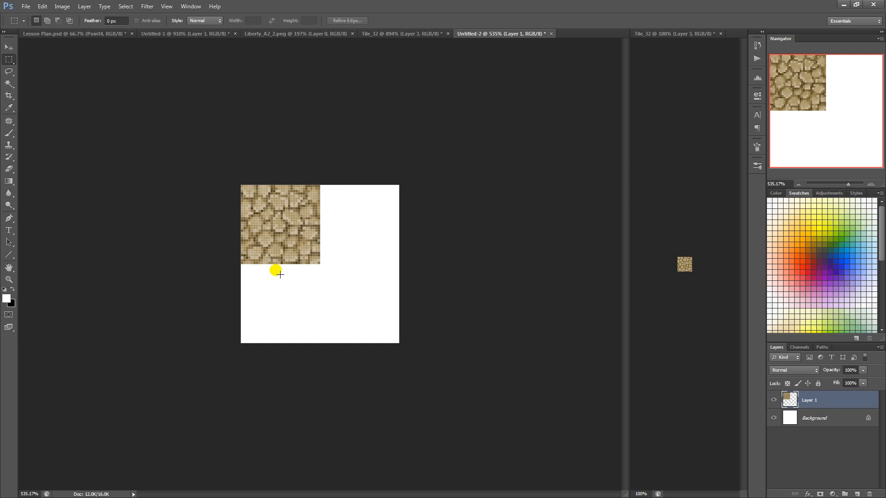
Duplicate the tile layer, place the copy flush against the original's right side and merge the two layers
{"action": "key", "text": "ctrl+j"}
{"action": "key", "text": "ctrl+t"}
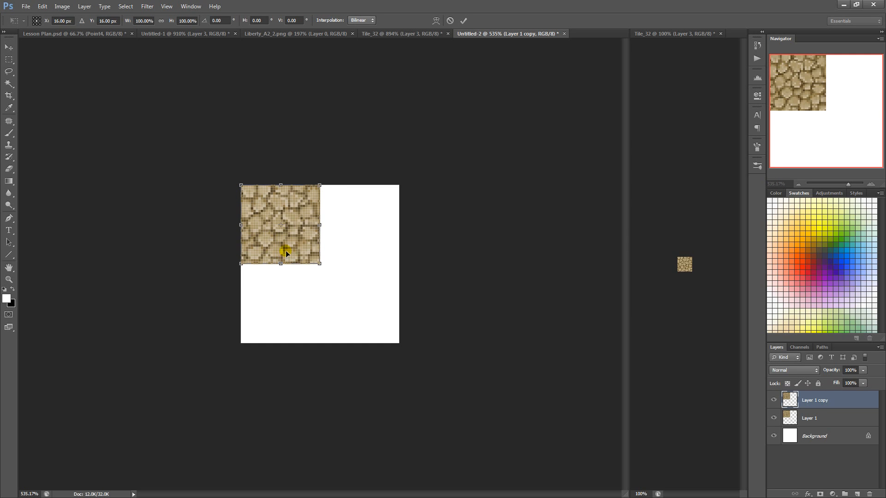
{"action": "left_click_drag", "start_coordinate": [286, 248], "coordinate": [363, 248]}
{"action": "key", "text": "Return"}
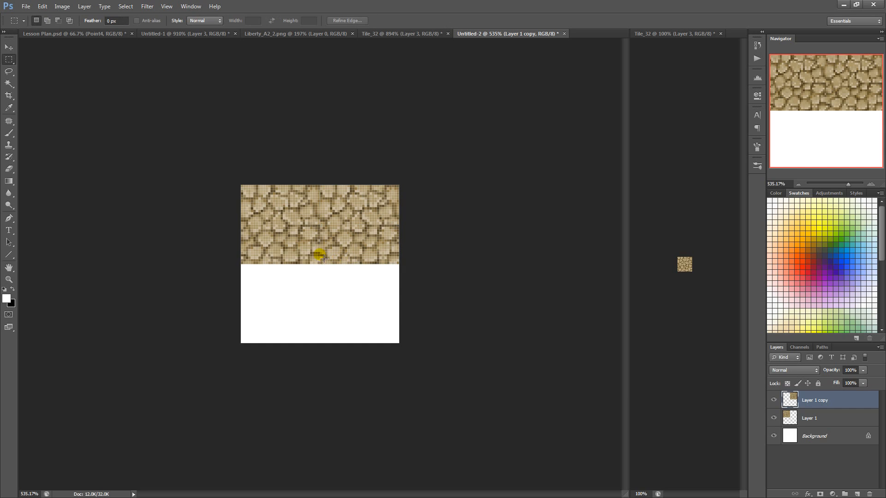
{"action": "key", "text": "ctrl+e"}
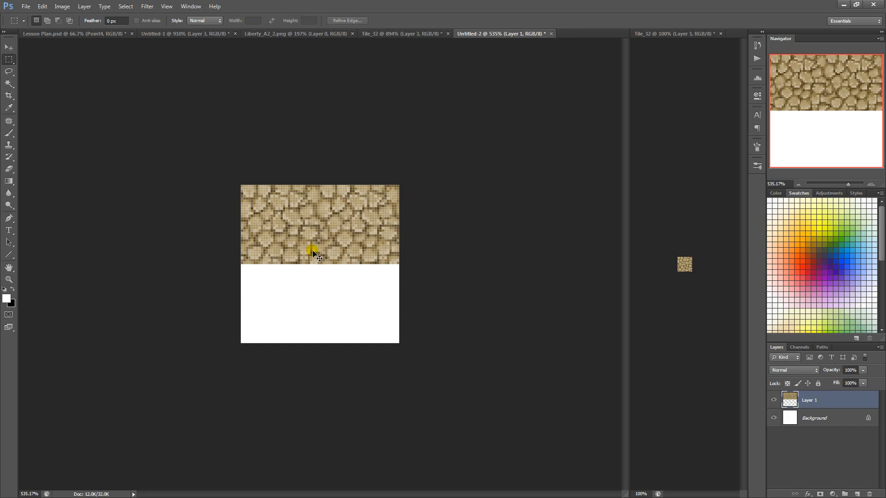
Duplicate the merged row, place the copy in the lower half of the canvas and merge both into Layer 1
{"action": "key", "text": "ctrl+j"}
{"action": "key", "text": "ctrl+t"}
{"action": "left_click_drag", "start_coordinate": [354, 232], "coordinate": [353, 307]}
{"action": "key", "text": "Return"}
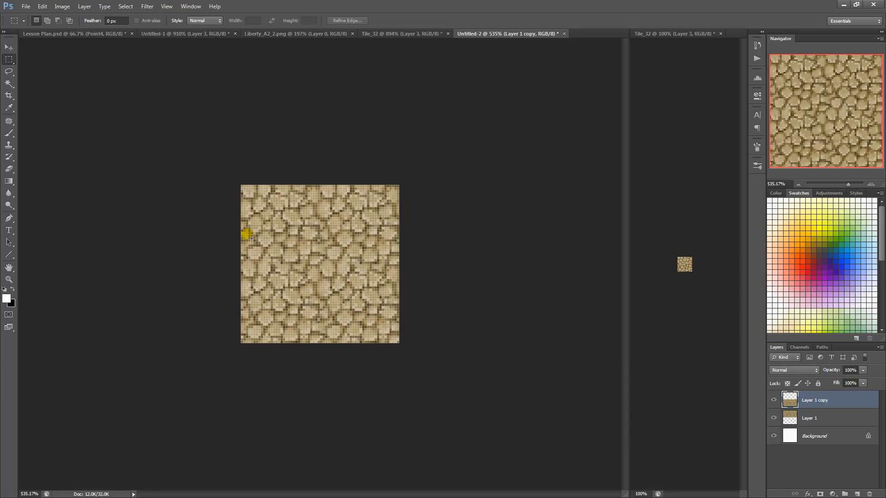
{"action": "key", "text": "ctrl+e"}
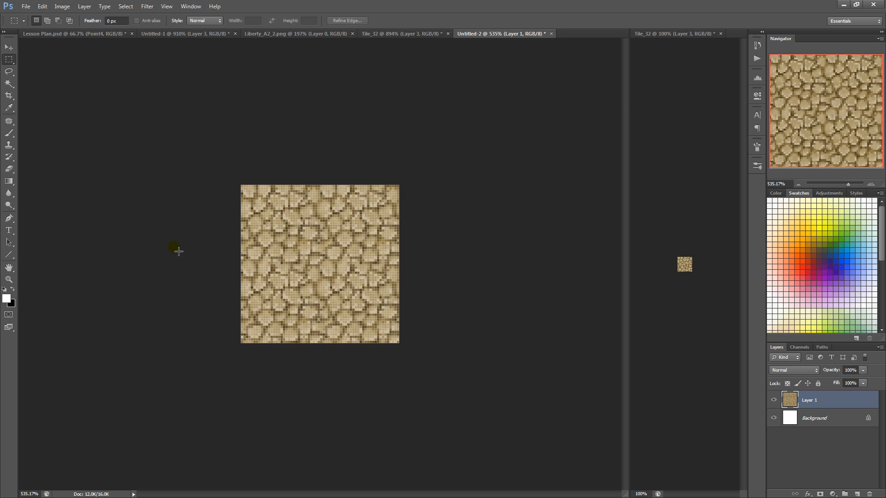
Compare the full repeat with the four central cells of the Untitled-1 tilesheet, outlining each area temporarily
{"action": "left_click_drag", "start_coordinate": [241, 186], "coordinate": [435, 361]}
{"action": "left_click", "coordinate": [364, 236]}
{"action": "left_click", "coordinate": [177, 32]}
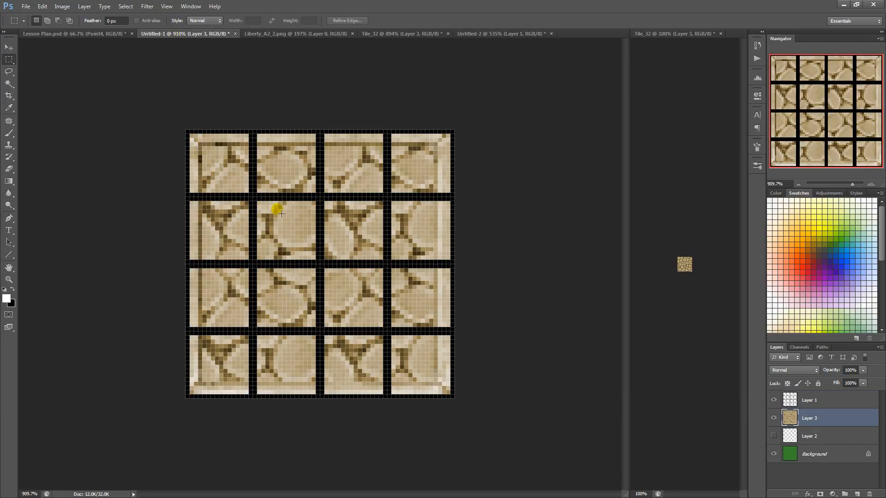
{"action": "left_click_drag", "start_coordinate": [254, 198], "coordinate": [388, 327]}
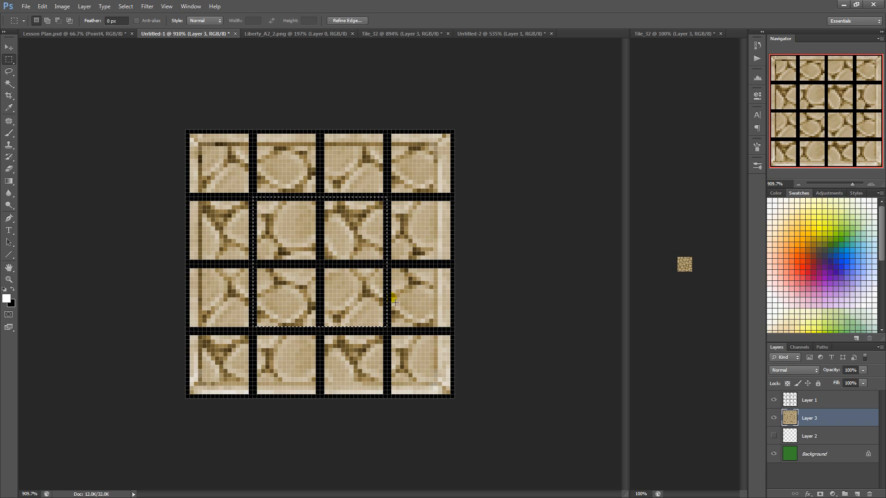
{"action": "left_click", "coordinate": [397, 288]}
Return to Untitled-2 and view the 2 × 2 repeat at actual pixel size
{"action": "left_click", "coordinate": [474, 35]}
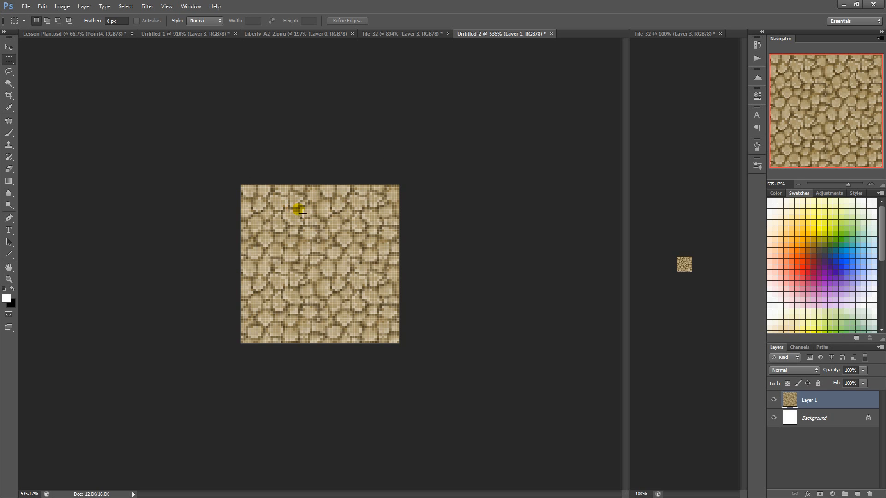
{"action": "left_click", "coordinate": [162, 6]}
{"action": "mouse_move", "coordinate": [143, 6]}
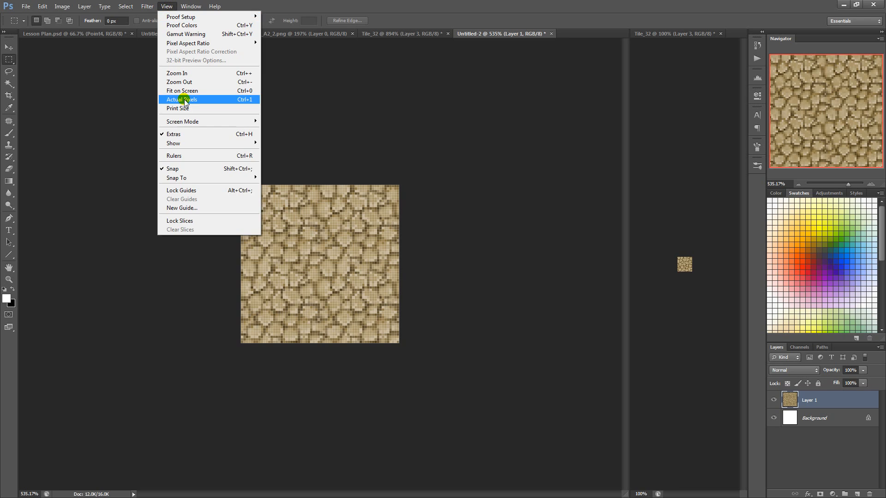
{"action": "left_click", "coordinate": [185, 102]}
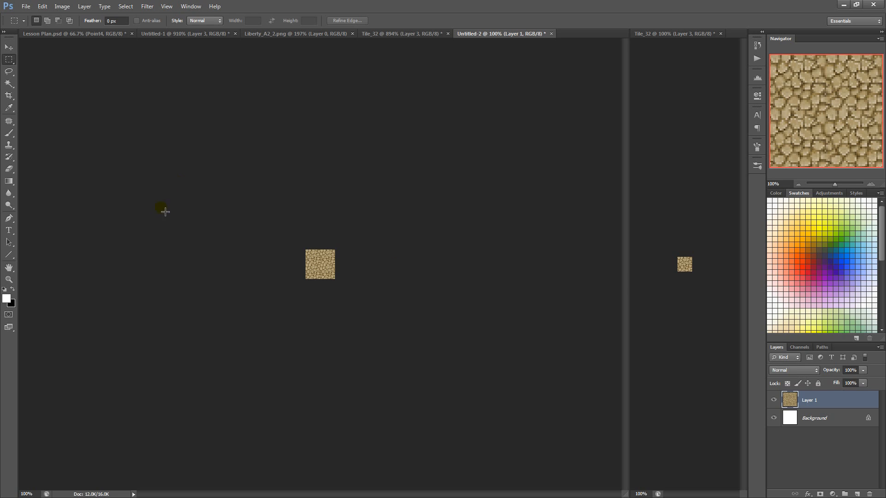
Examine the repeat enlarged and at 100%, outlining a small patch of stones near its left edge and clearing the selection
{"action": "left_click_drag", "start_coordinate": [268, 250], "coordinate": [317, 330]}
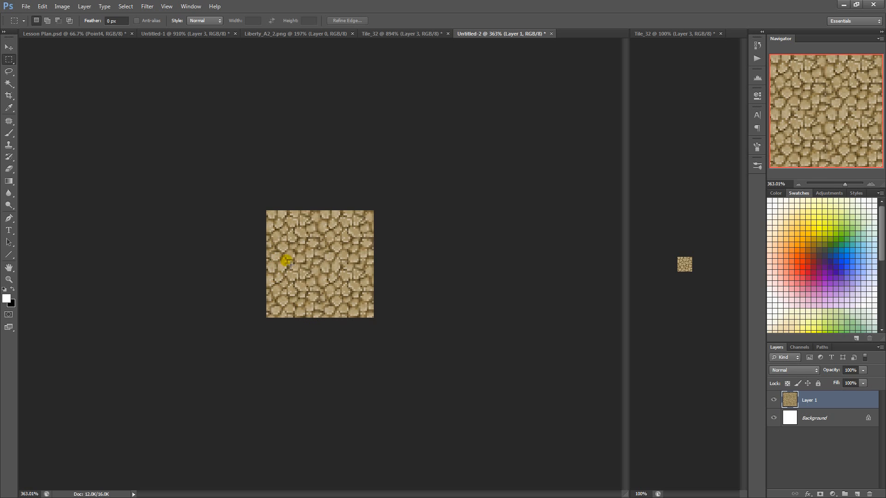
{"action": "left_click_drag", "start_coordinate": [290, 264], "coordinate": [276, 253]}
{"action": "left_click", "coordinate": [358, 251]}
{"action": "left_click_drag", "start_coordinate": [276, 252], "coordinate": [296, 269]}
{"action": "left_click", "coordinate": [167, 6]}
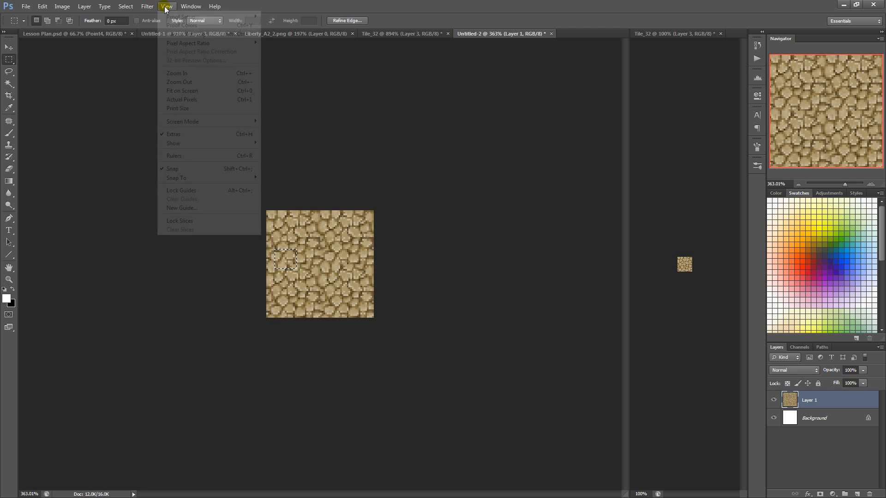
{"action": "left_click", "coordinate": [192, 100]}
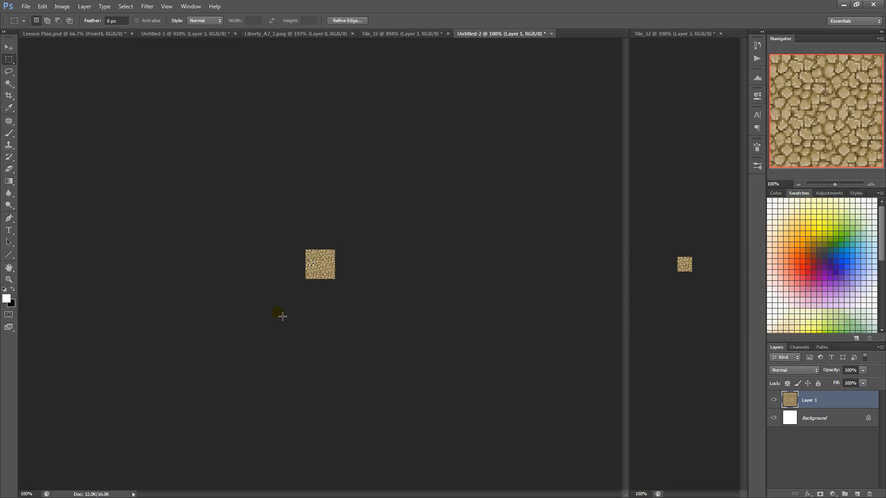
{"action": "left_click", "coordinate": [294, 292]}
{"action": "left_click_drag", "start_coordinate": [263, 242], "coordinate": [290, 253]}
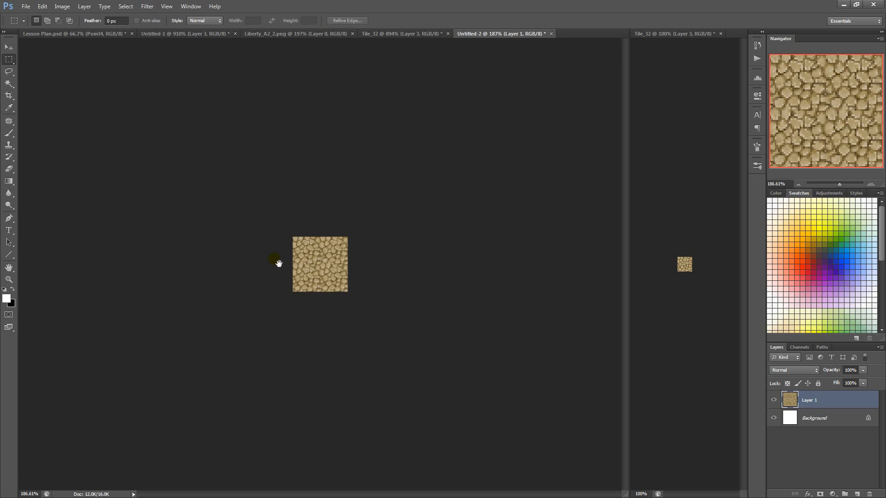
{"action": "left_click_drag", "start_coordinate": [279, 261], "coordinate": [310, 269]}
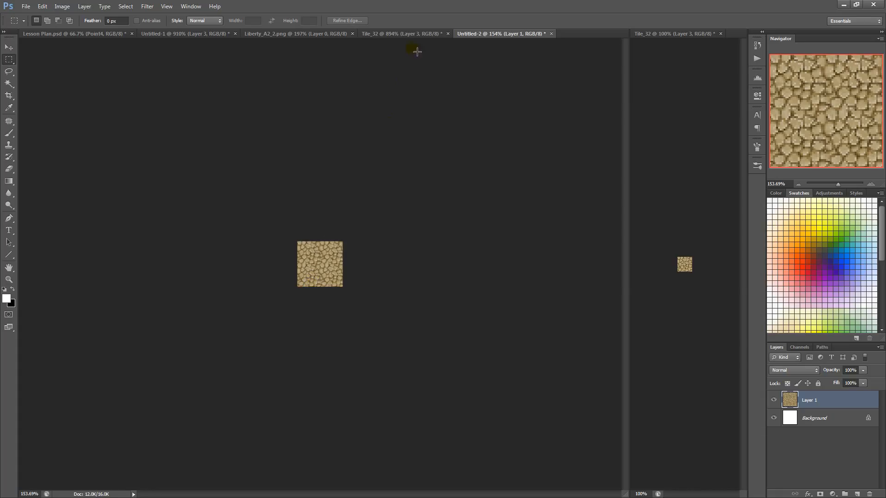
Tick the "Make own Tilesheet" box on the Point4 layer of Lesson Plan.psd with a white brush stroke
{"action": "left_click", "coordinate": [384, 37]}
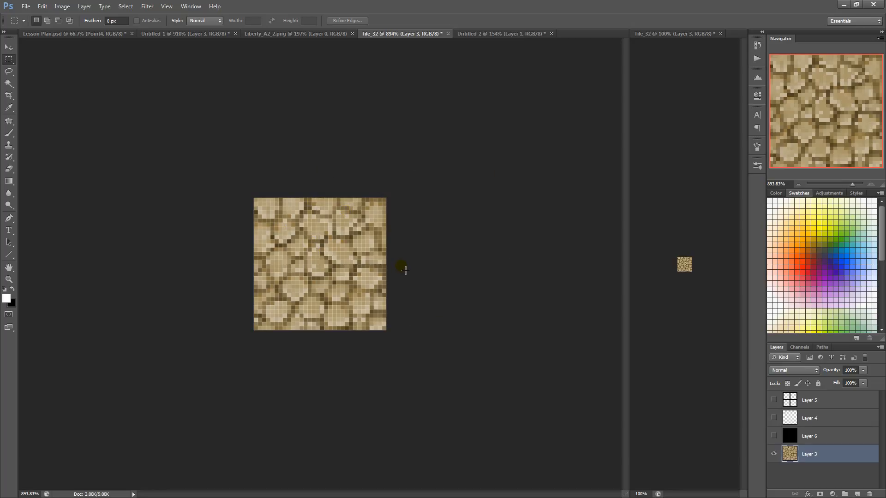
{"action": "left_click", "coordinate": [78, 36]}
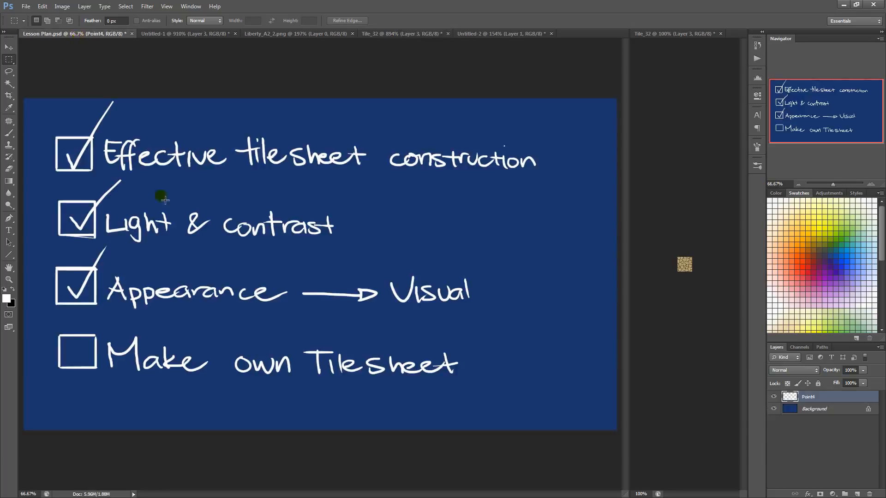
{"action": "key", "text": "b"}
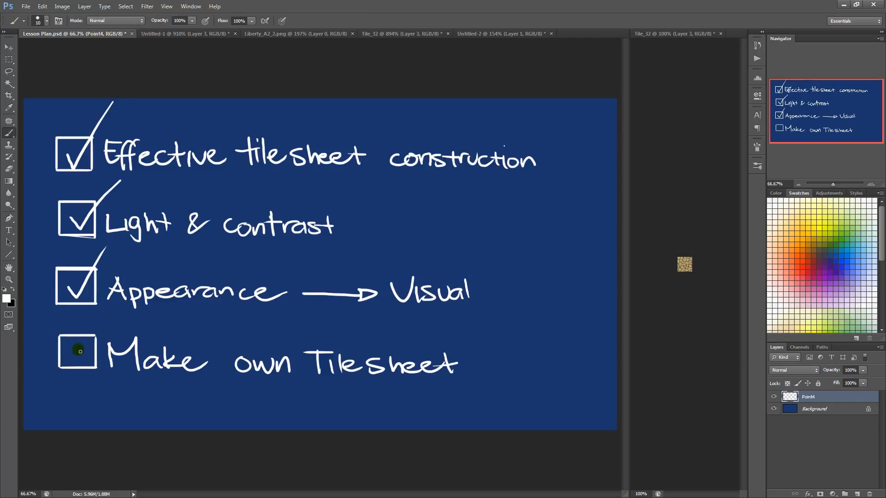
{"action": "mouse_move", "coordinate": [68, 350]}
{"action": "left_mouse_down"}
{"action": "mouse_move", "coordinate": [77, 364]}
{"action": "mouse_move", "coordinate": [152, 299]}
{"action": "left_mouse_up"}
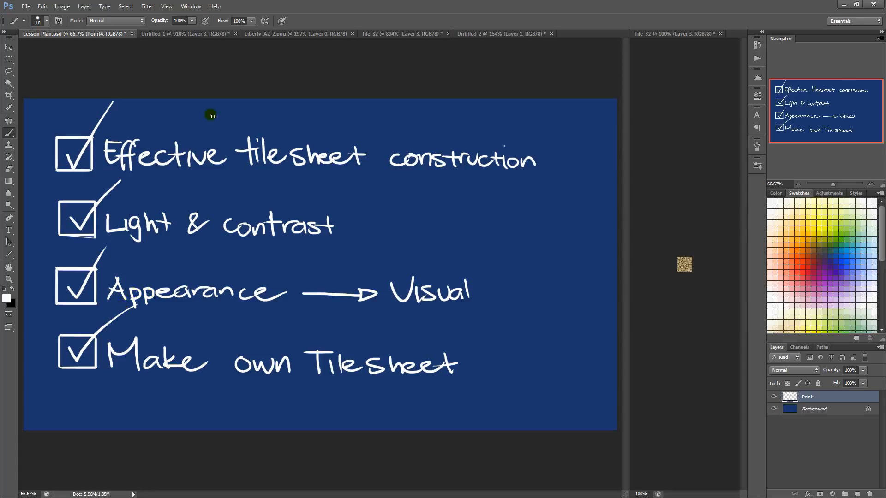
Review the finished repeat in Untitled-2 and the tilesheet in Untitled-1
{"action": "left_click", "coordinate": [503, 34]}
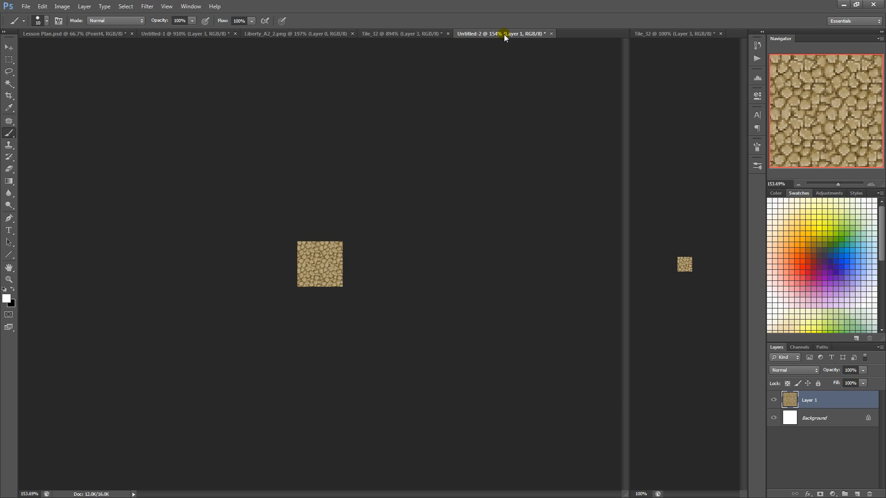
{"action": "left_click", "coordinate": [198, 34]}
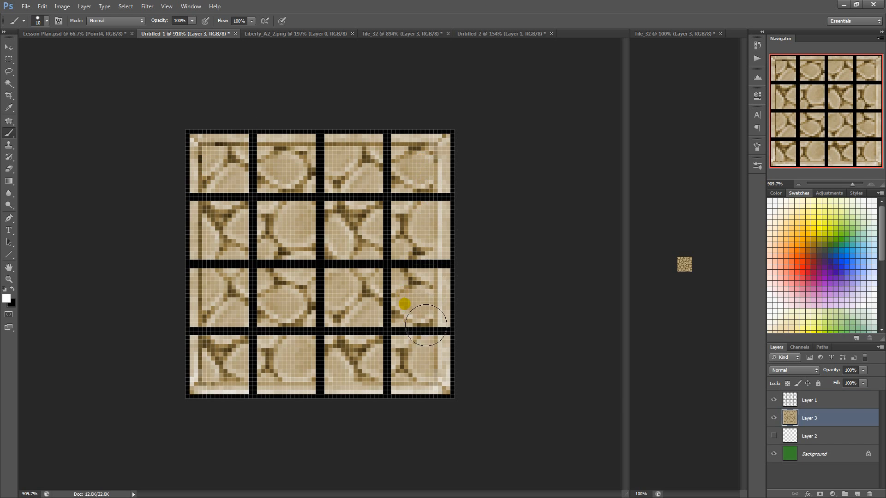